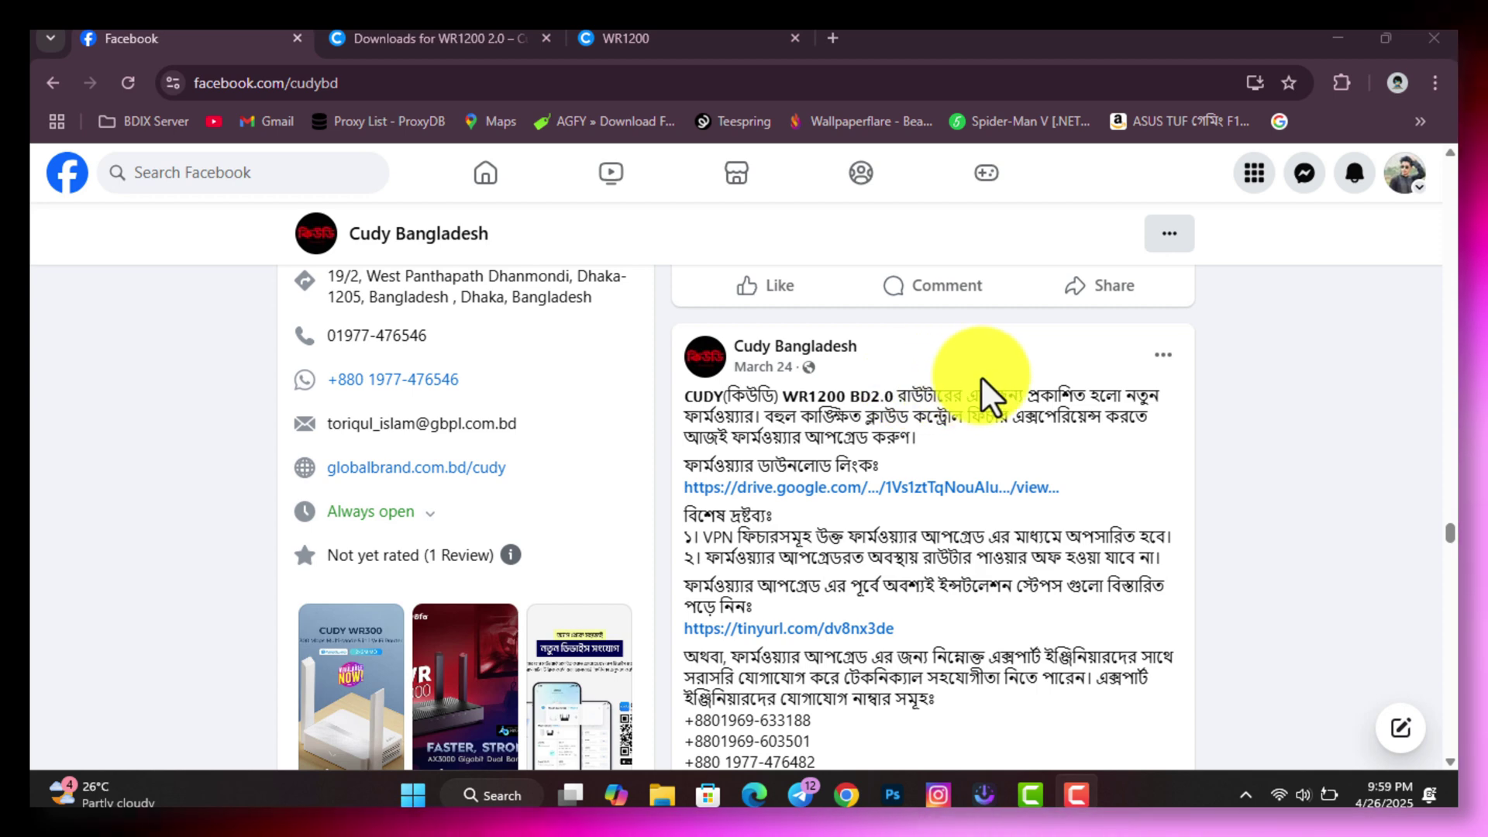
Compare the WR1200 BD2.0 firmware post on Cudy Bangladesh's Facebook page with the official WR1200 2.0 firmware download page
scroll(980, 375, "down", 3)
scroll(980, 375, "up", 3)
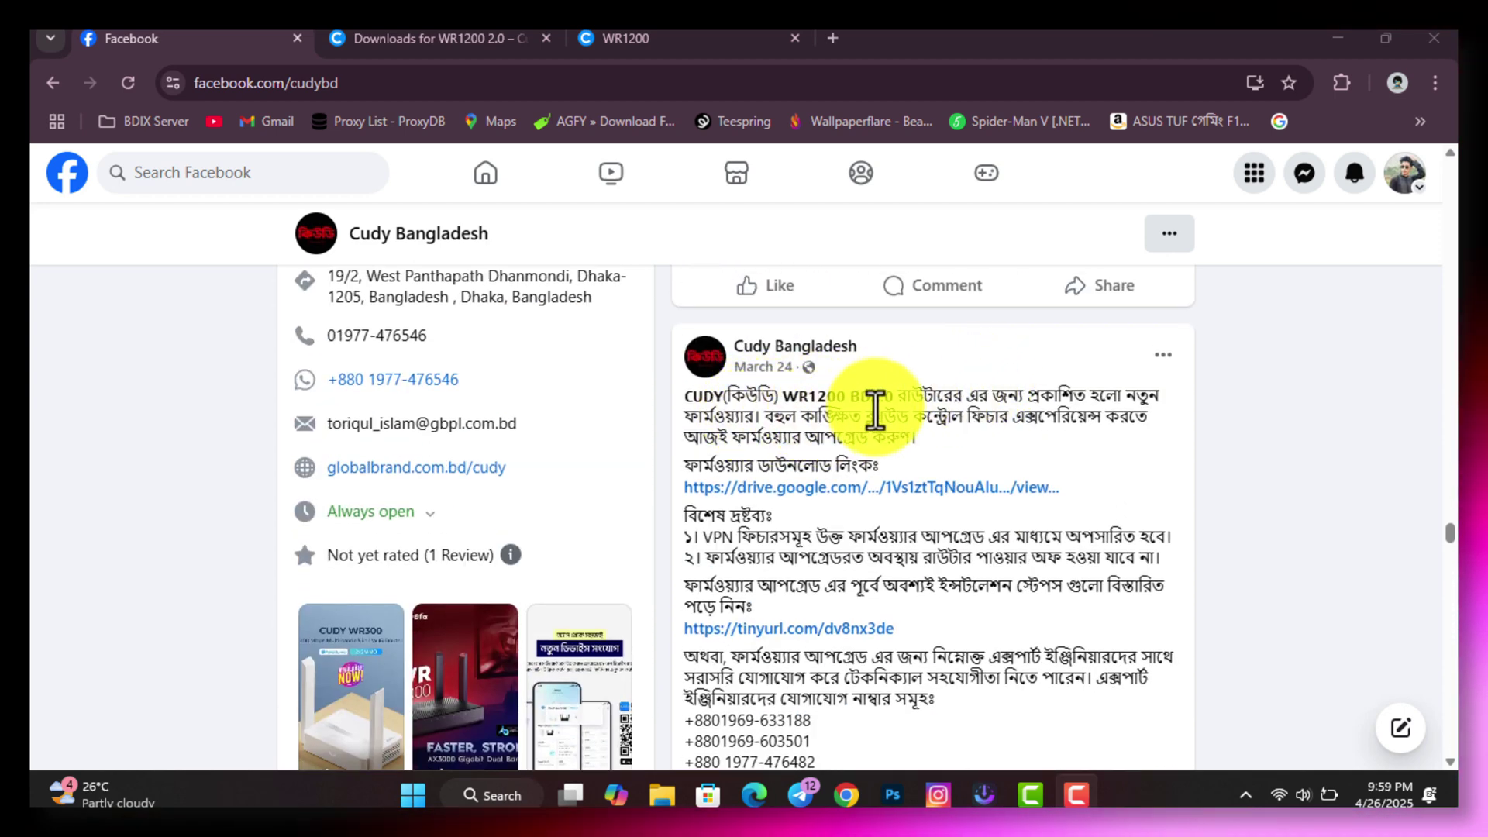
scroll(853, 450, "up", 1)
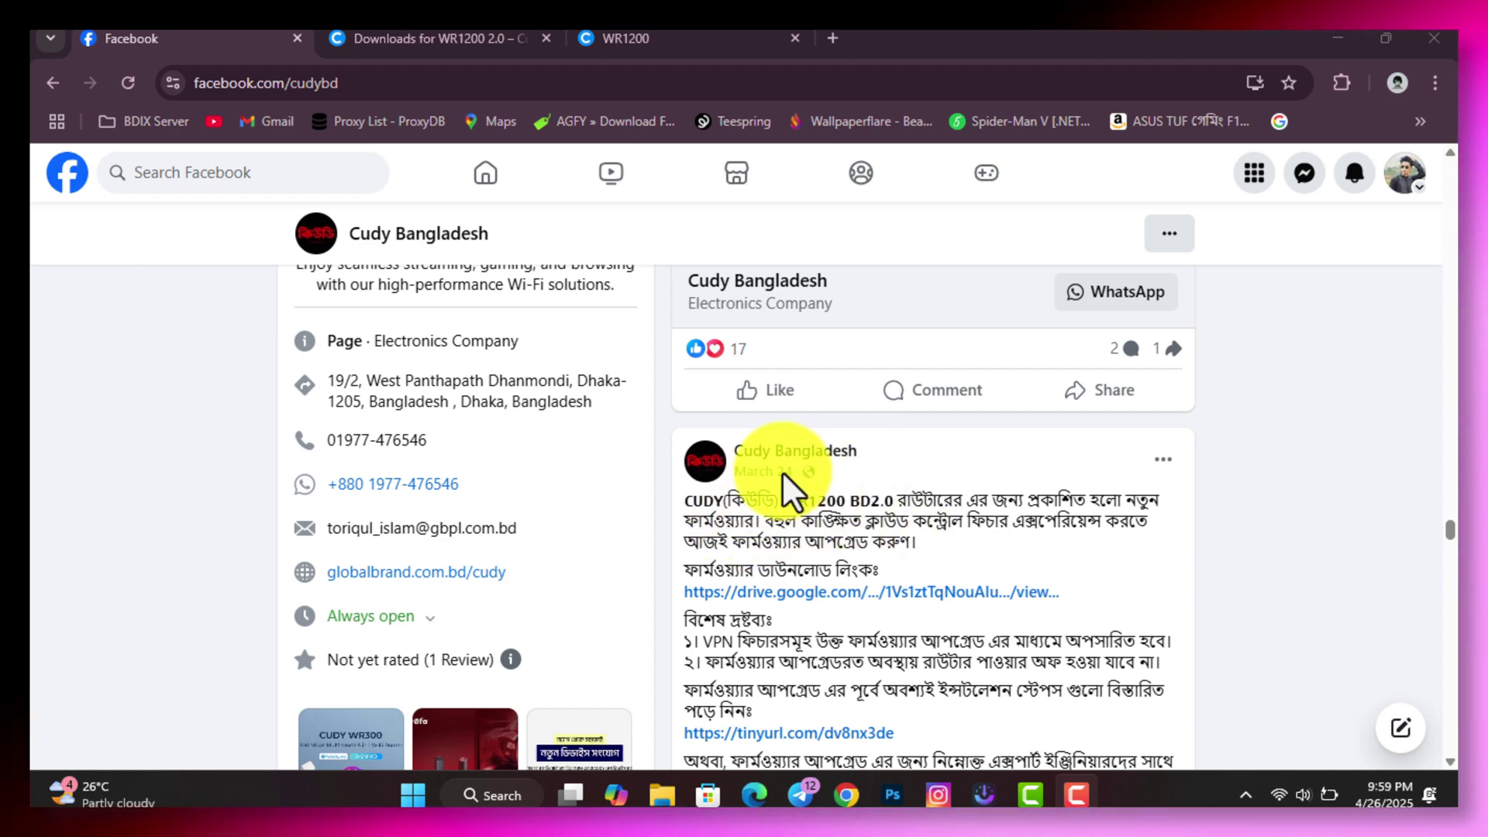
left_click(444, 38)
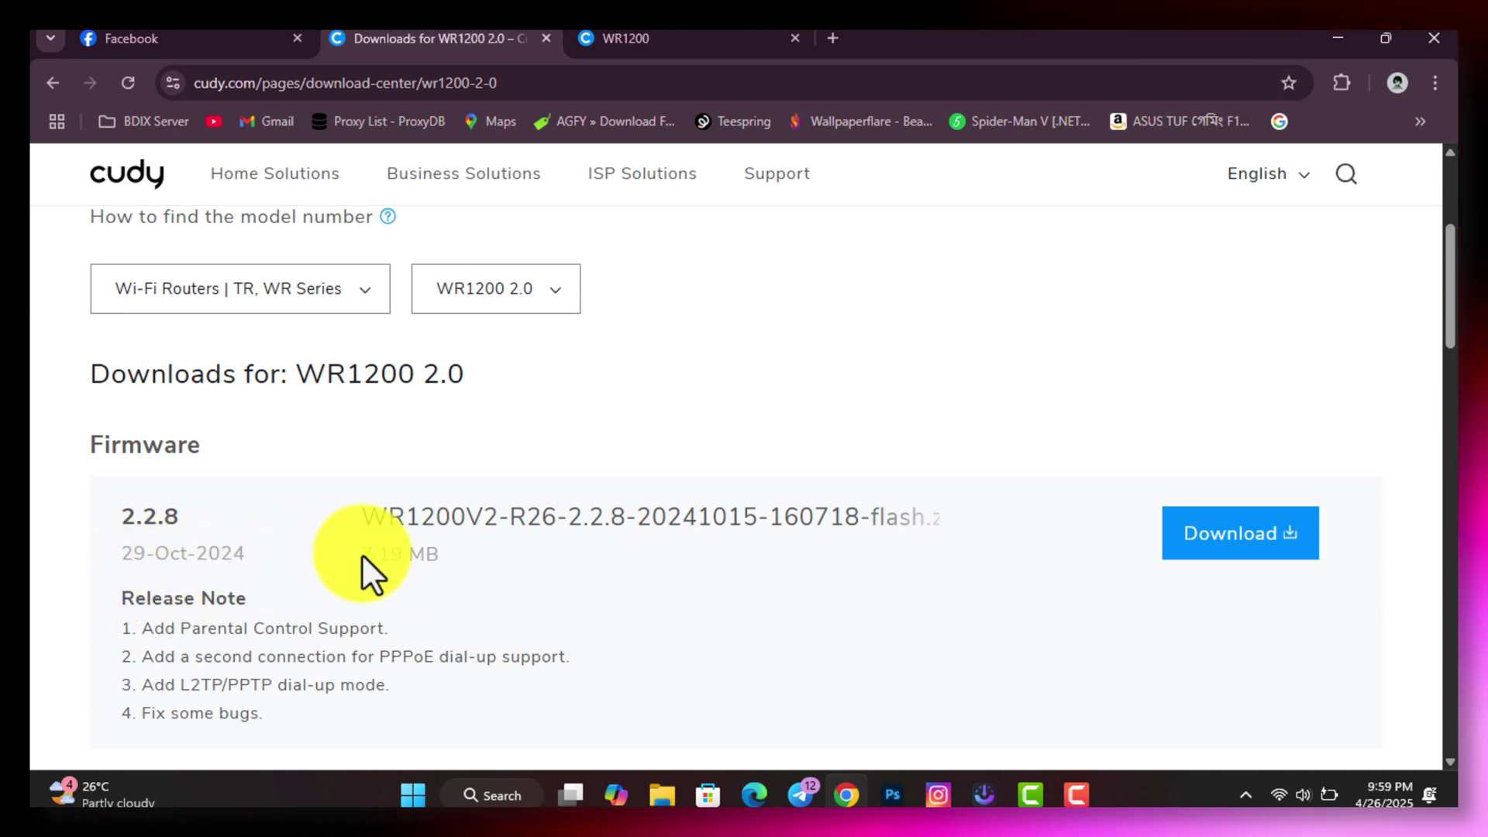
left_click(117, 36)
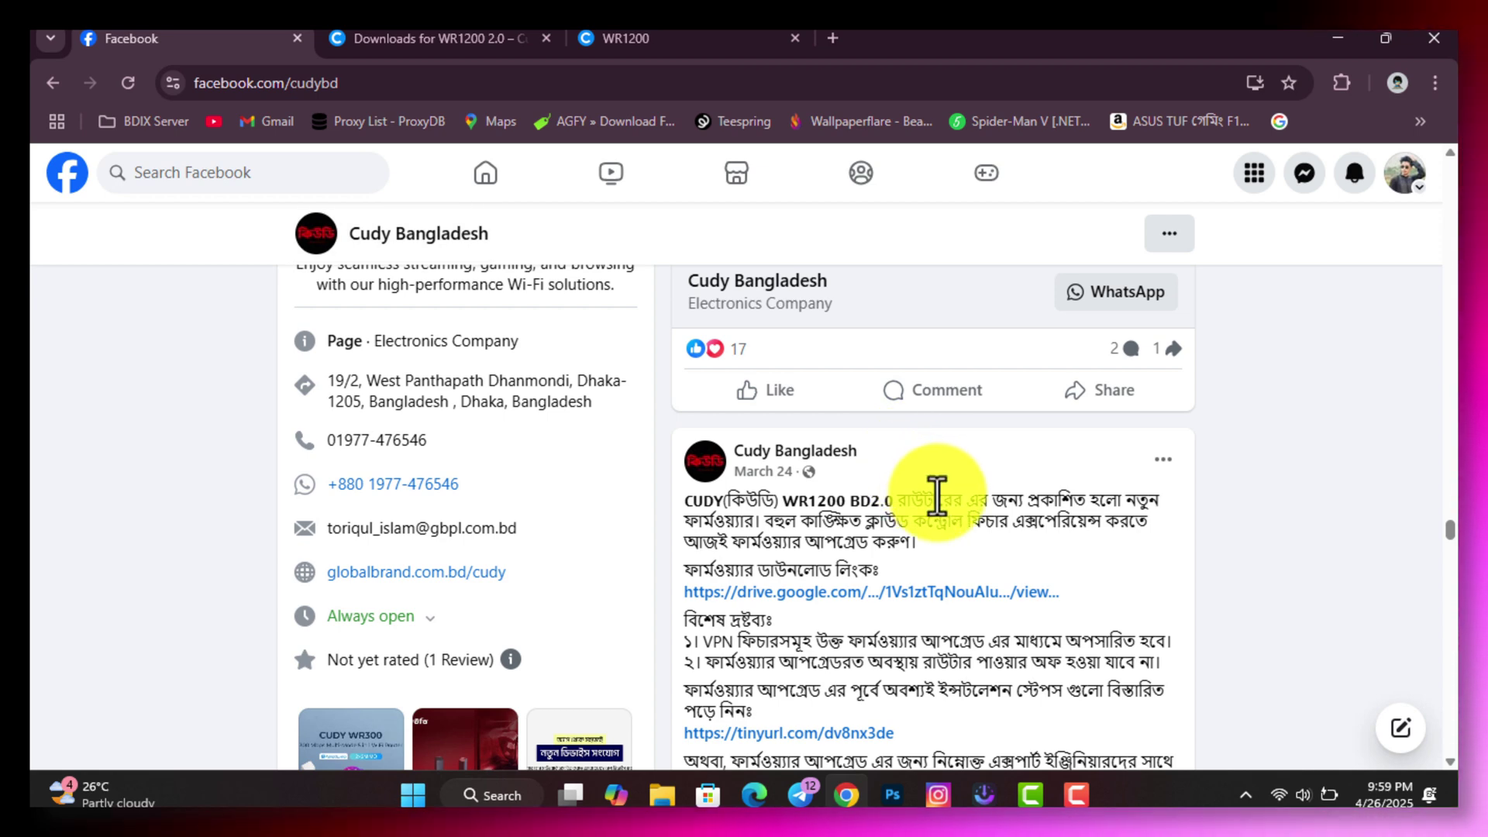
scroll(868, 517, "down", 3)
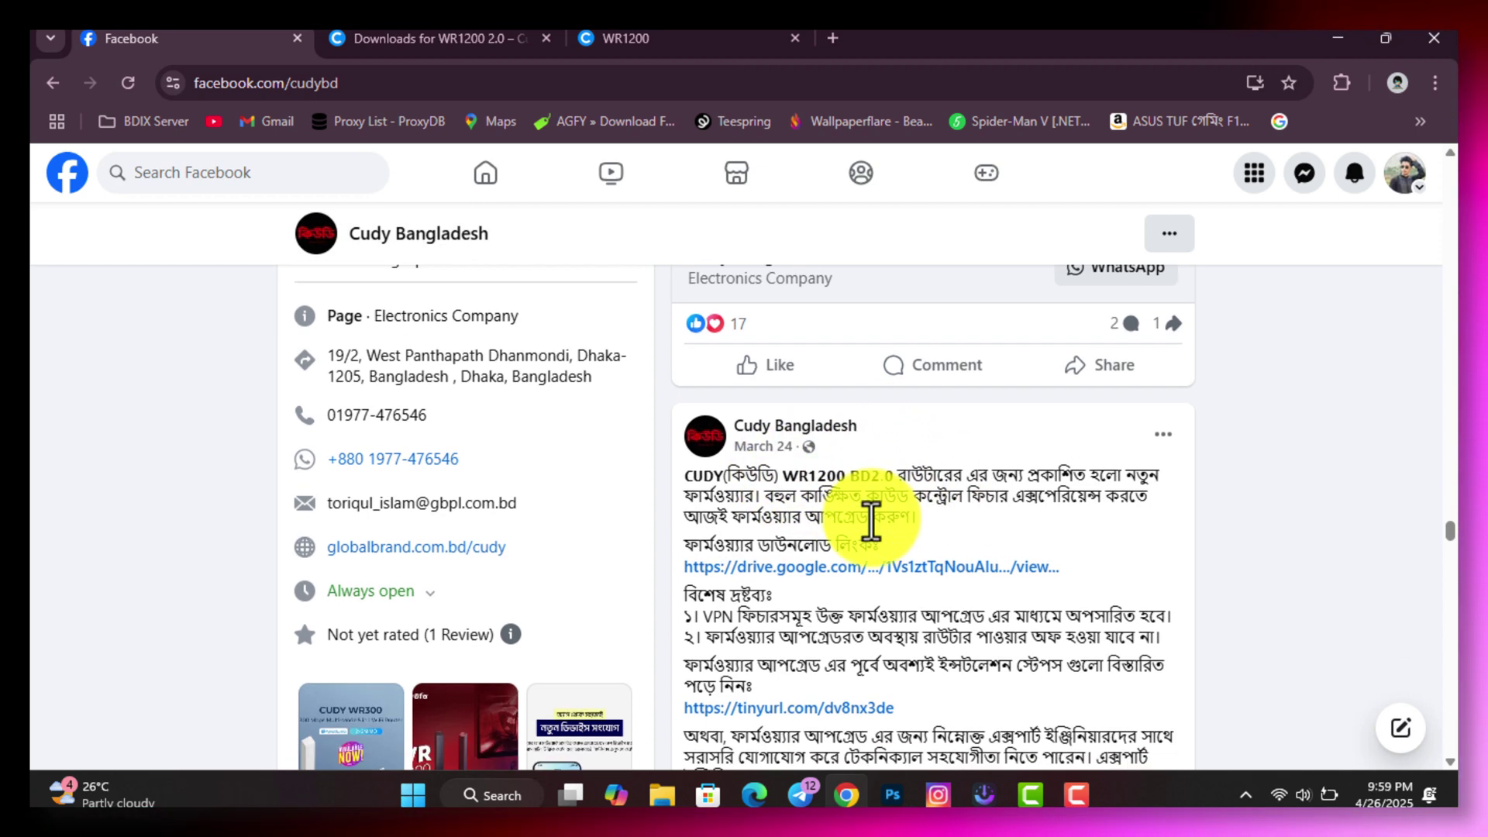
scroll(872, 521, "down", 5)
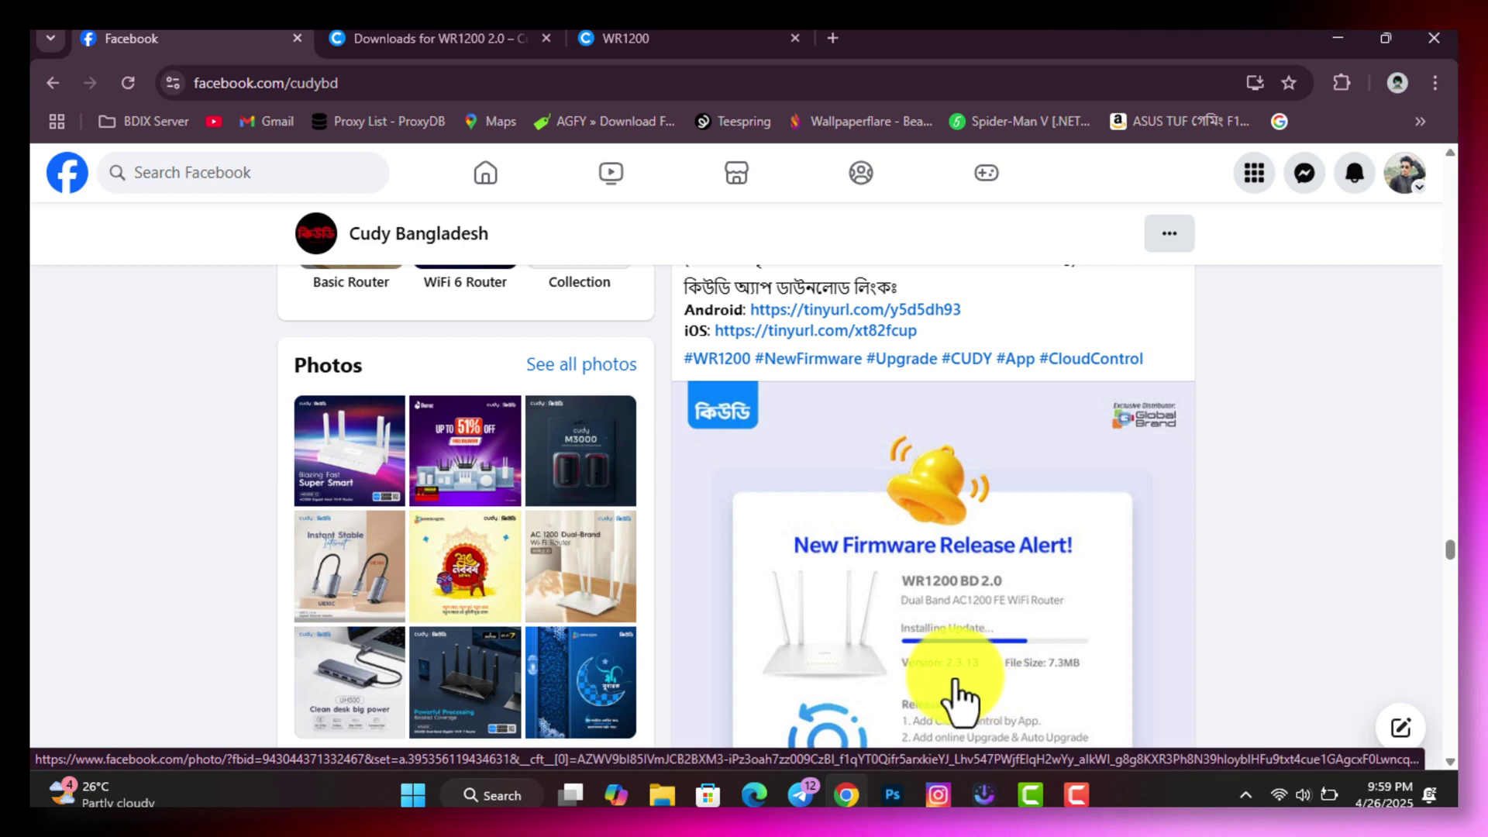
left_click(465, 38)
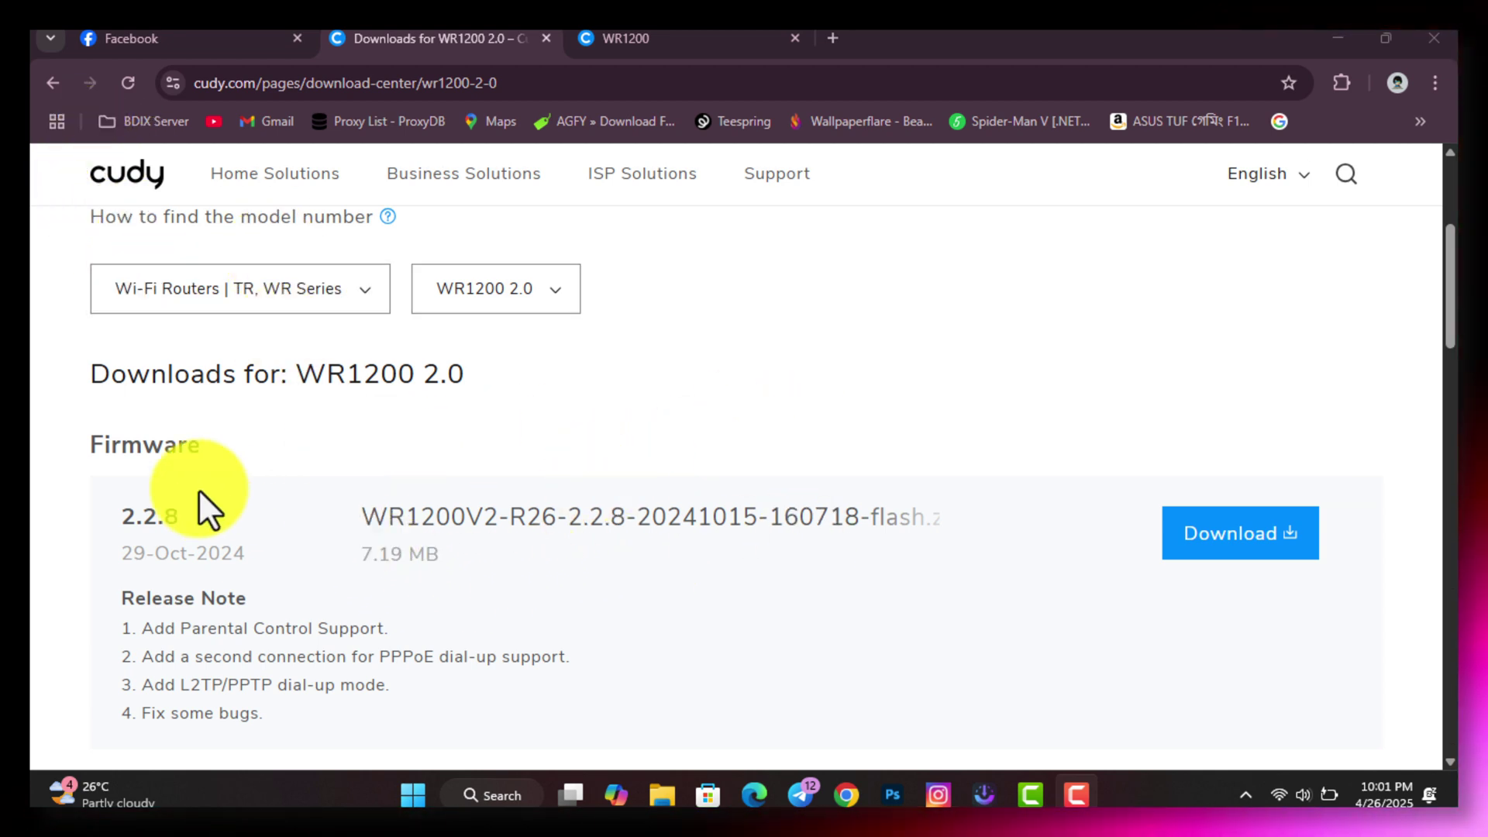
left_click(240, 38)
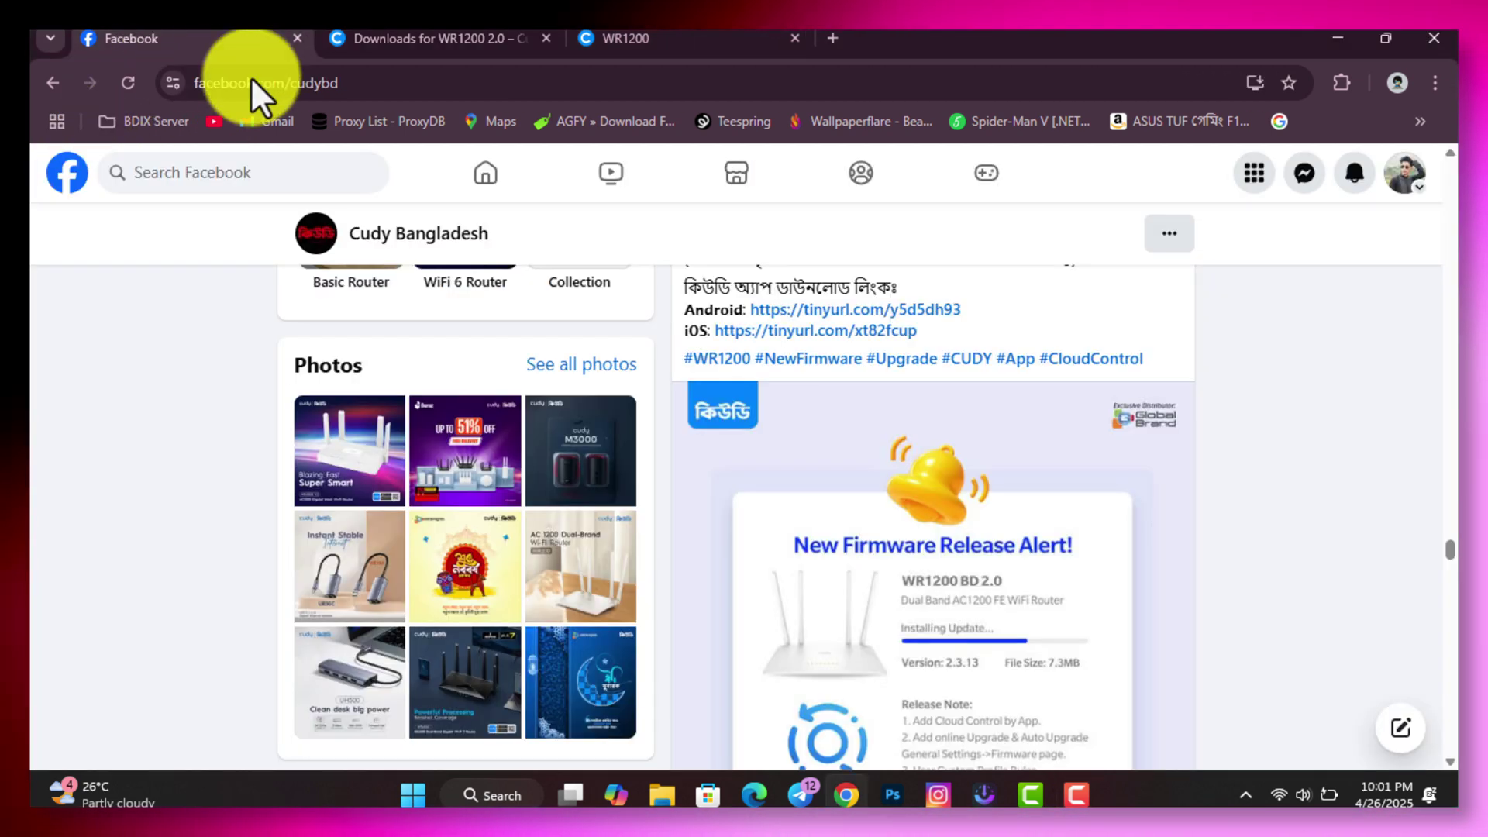
scroll(876, 472, "up", 6)
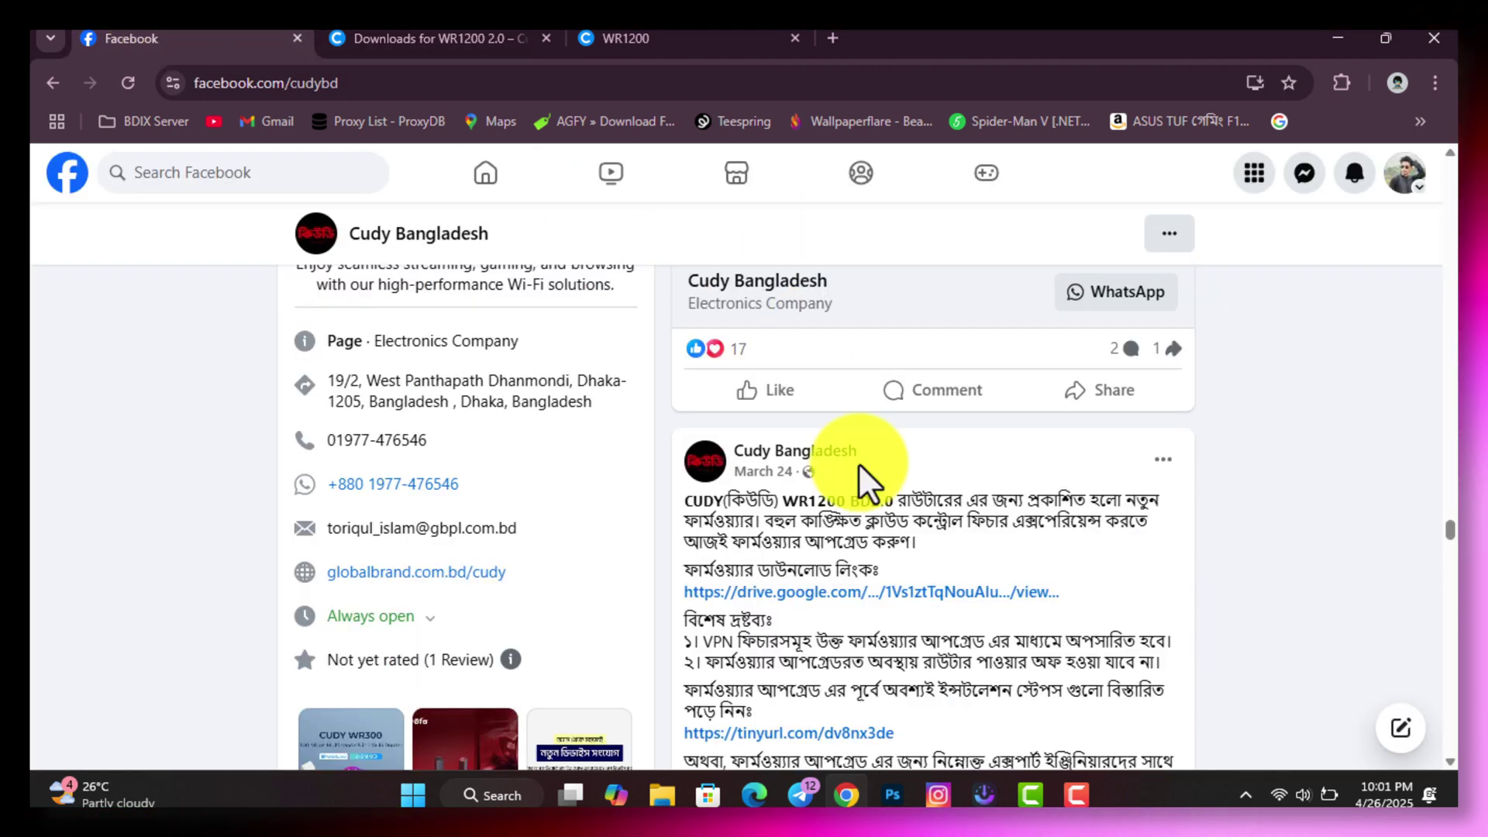
left_click(458, 41)
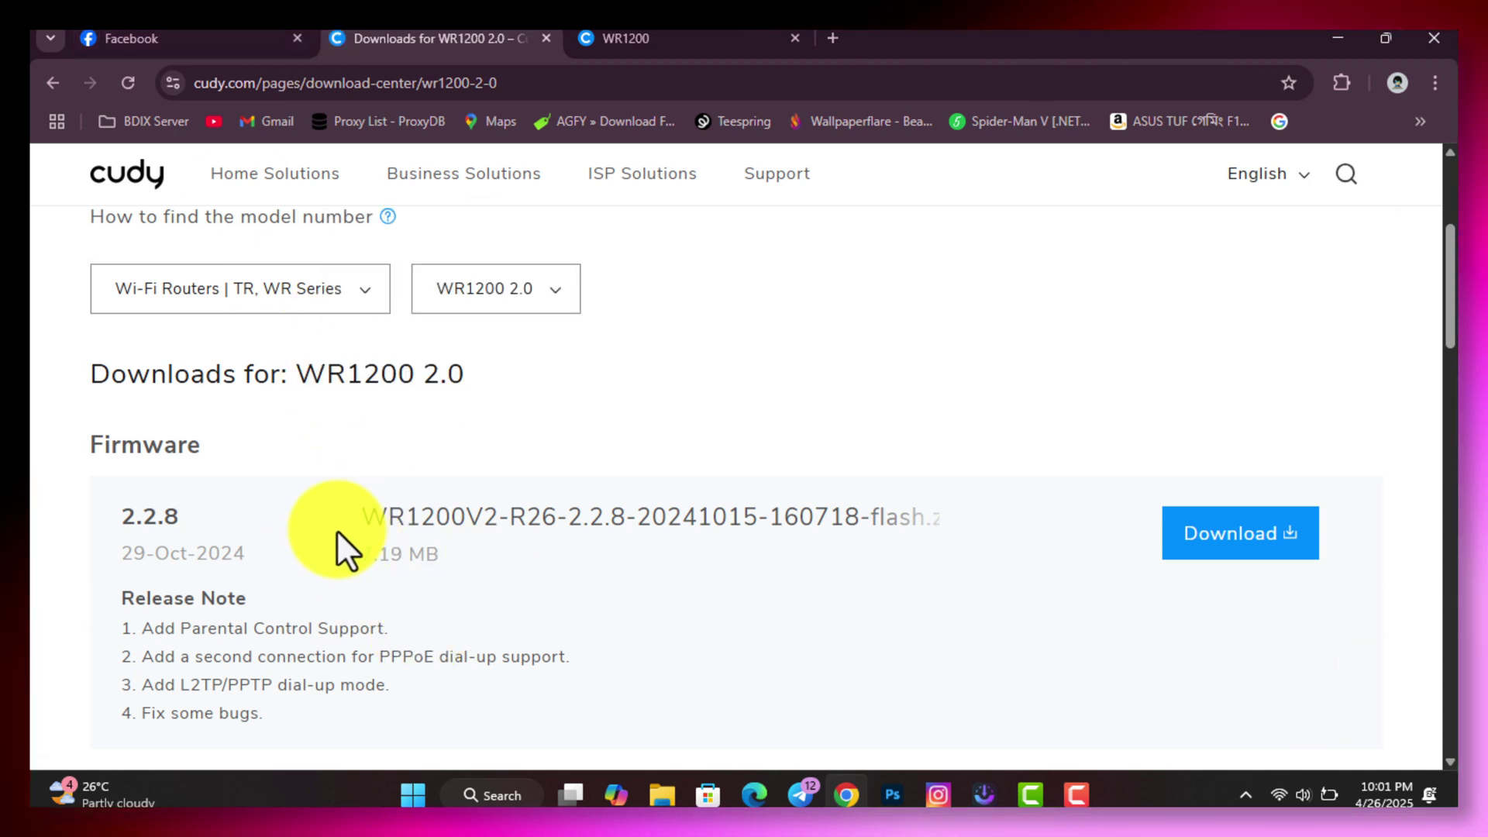
Read the March 24 firmware post on the Cudy Bangladesh page, including the release notes in its image
left_click(169, 39)
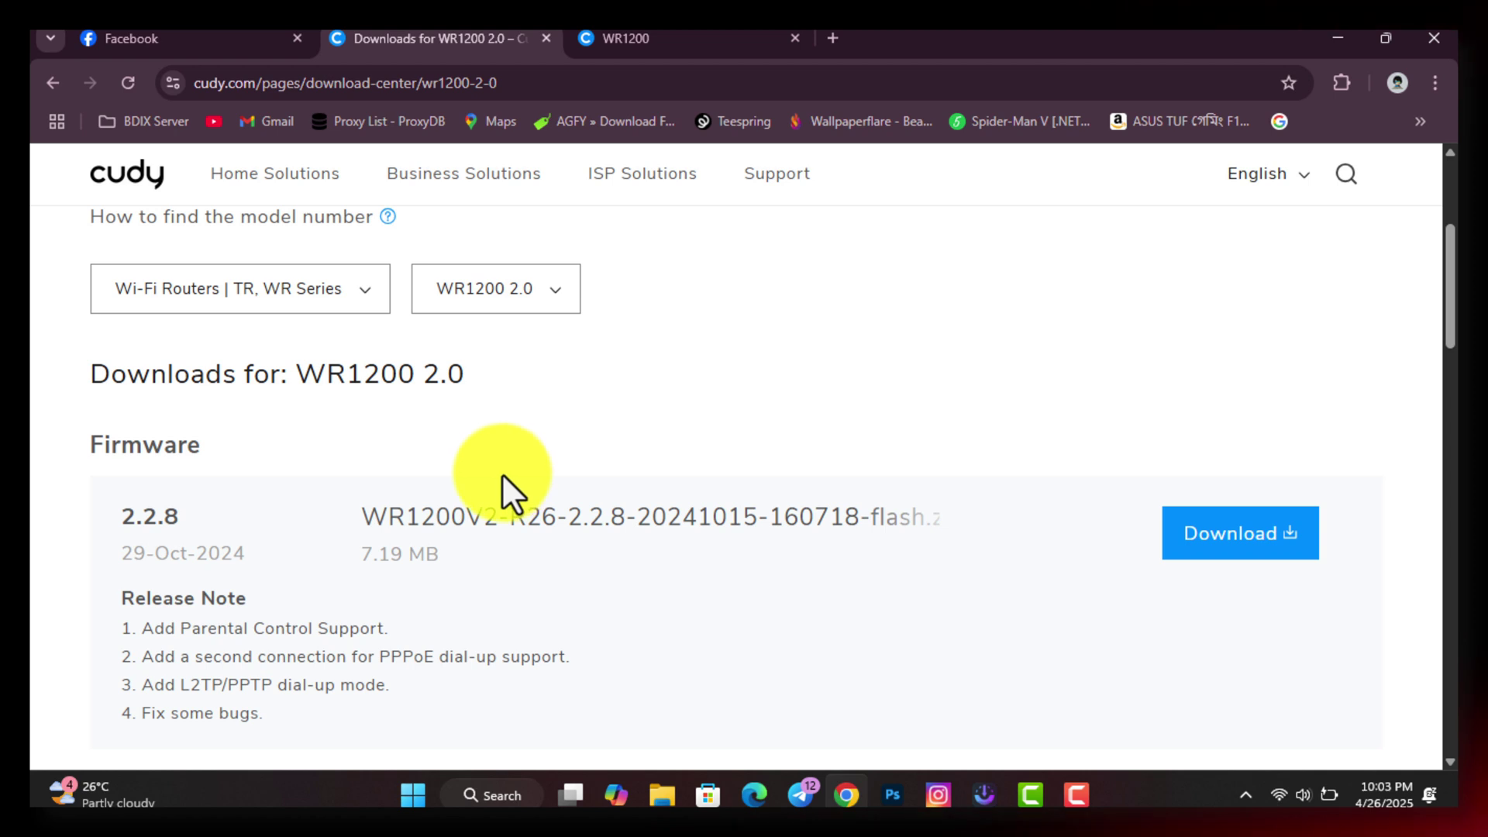
scroll(122, 444, "down", 3)
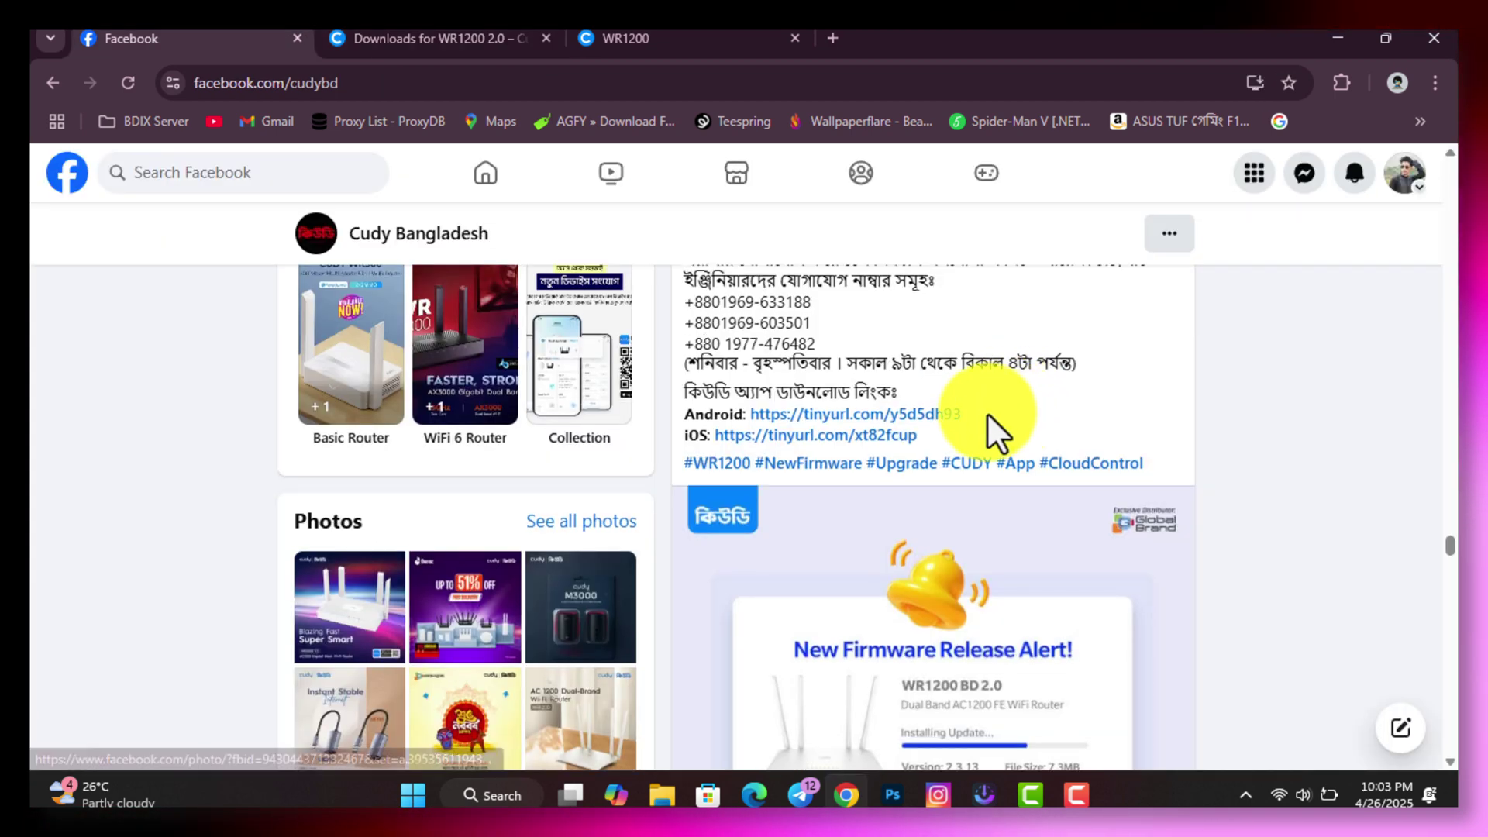
scroll(992, 419, "down", 3)
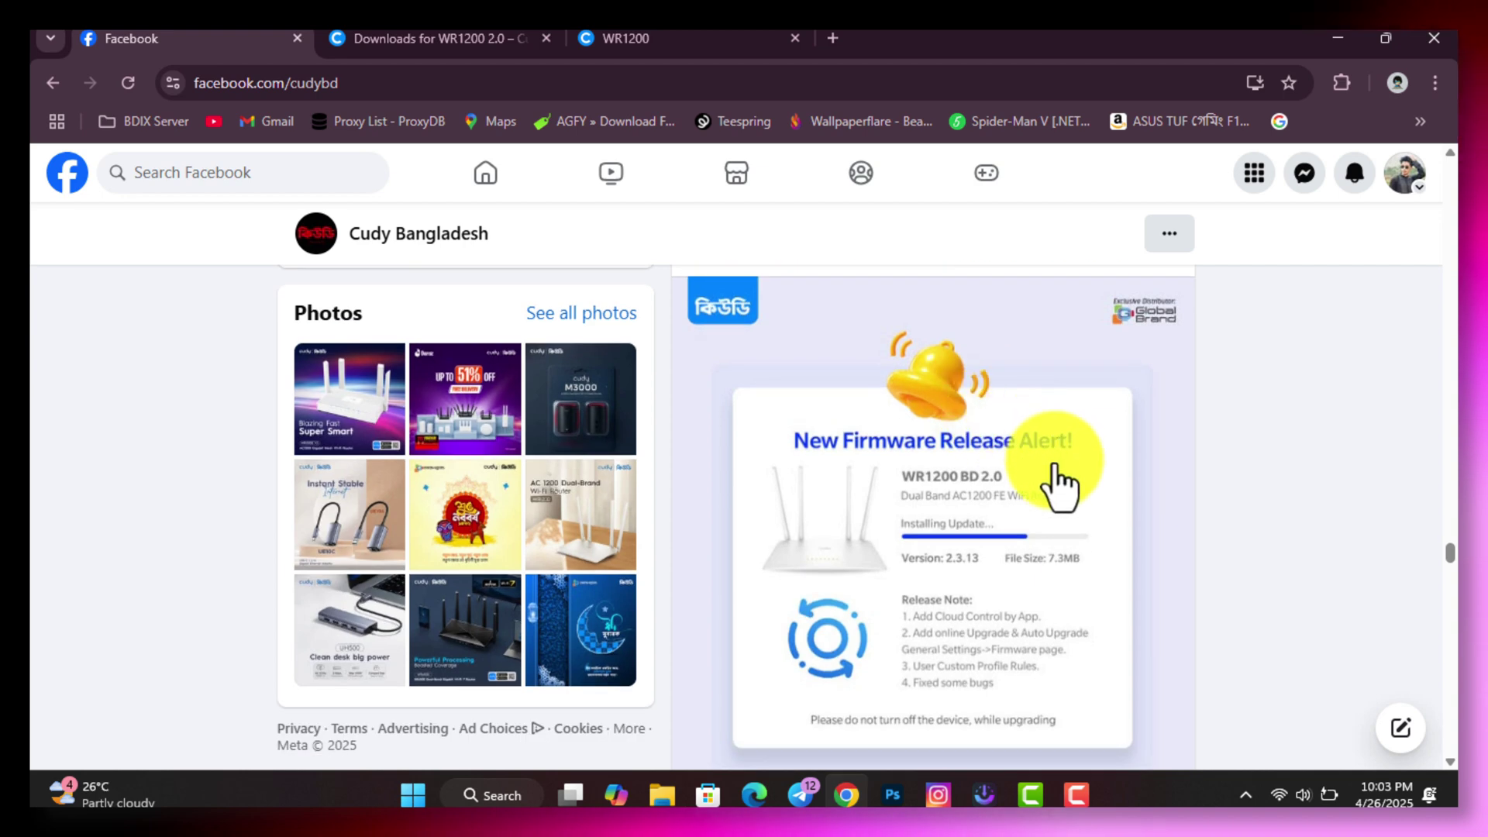
scroll(999, 512, "up", 6)
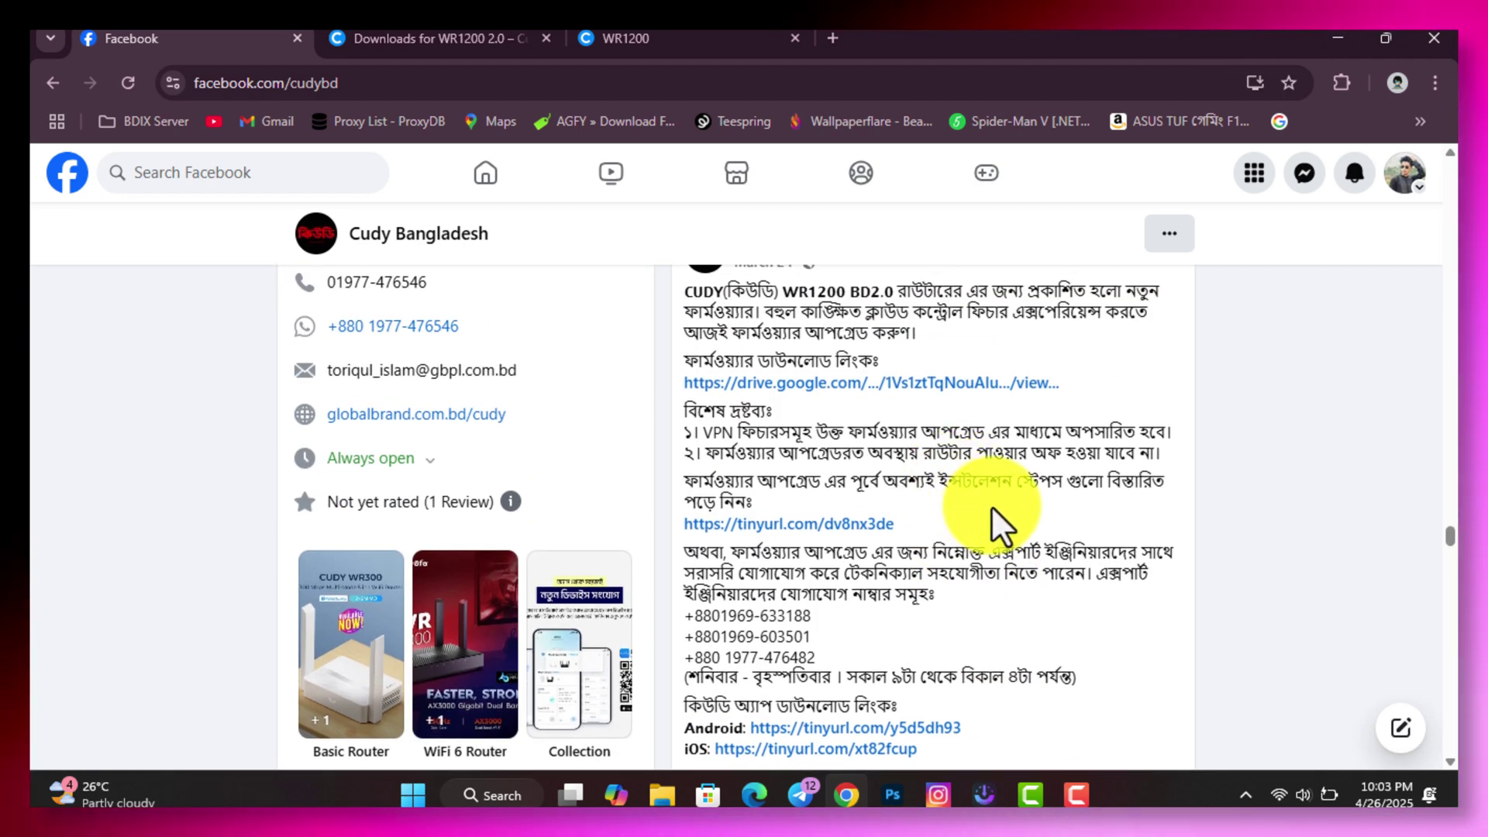
scroll(960, 492, "down", 5)
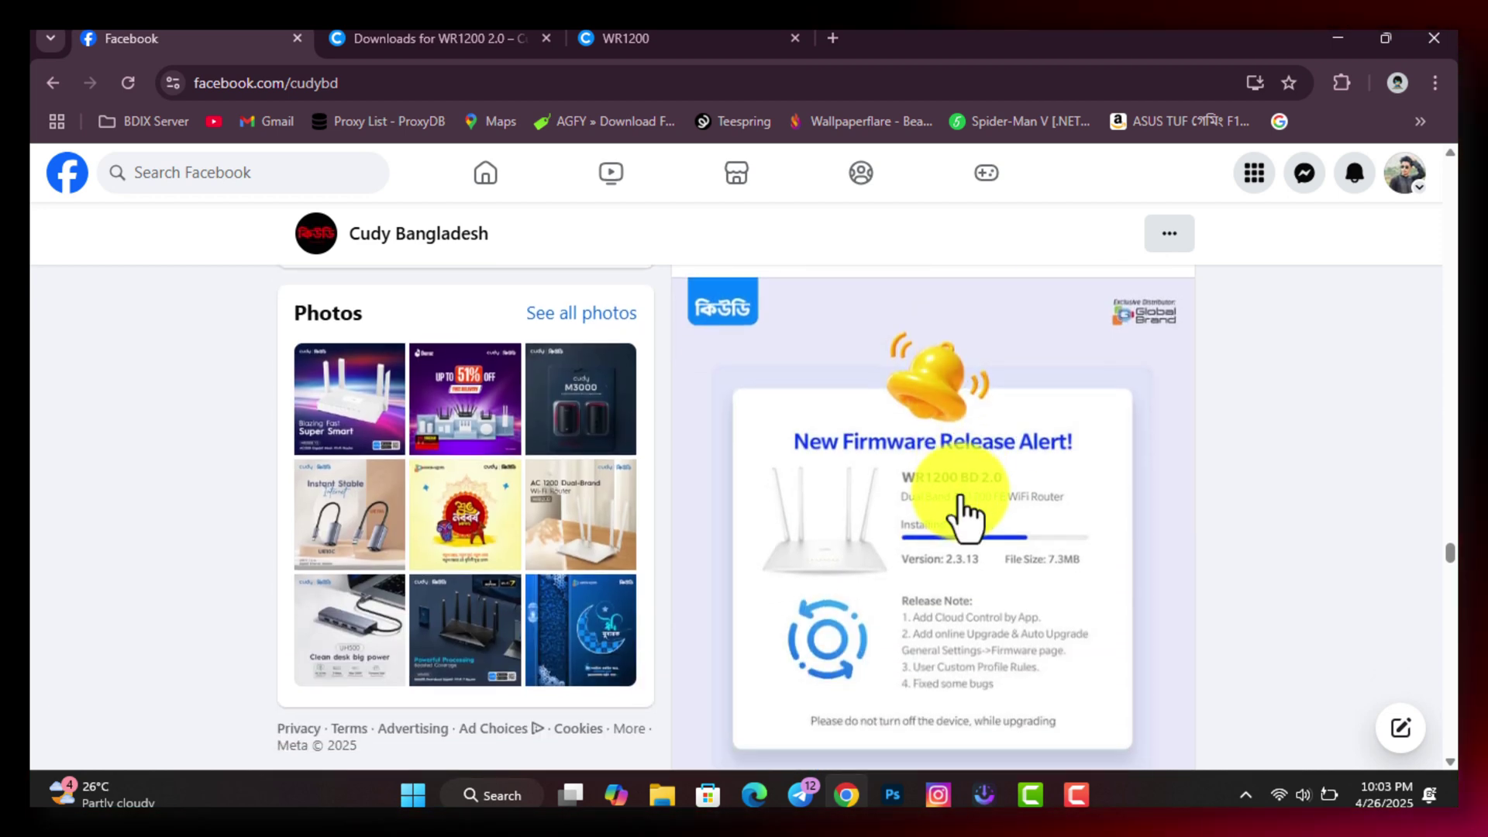
scroll(975, 562, "down", 3)
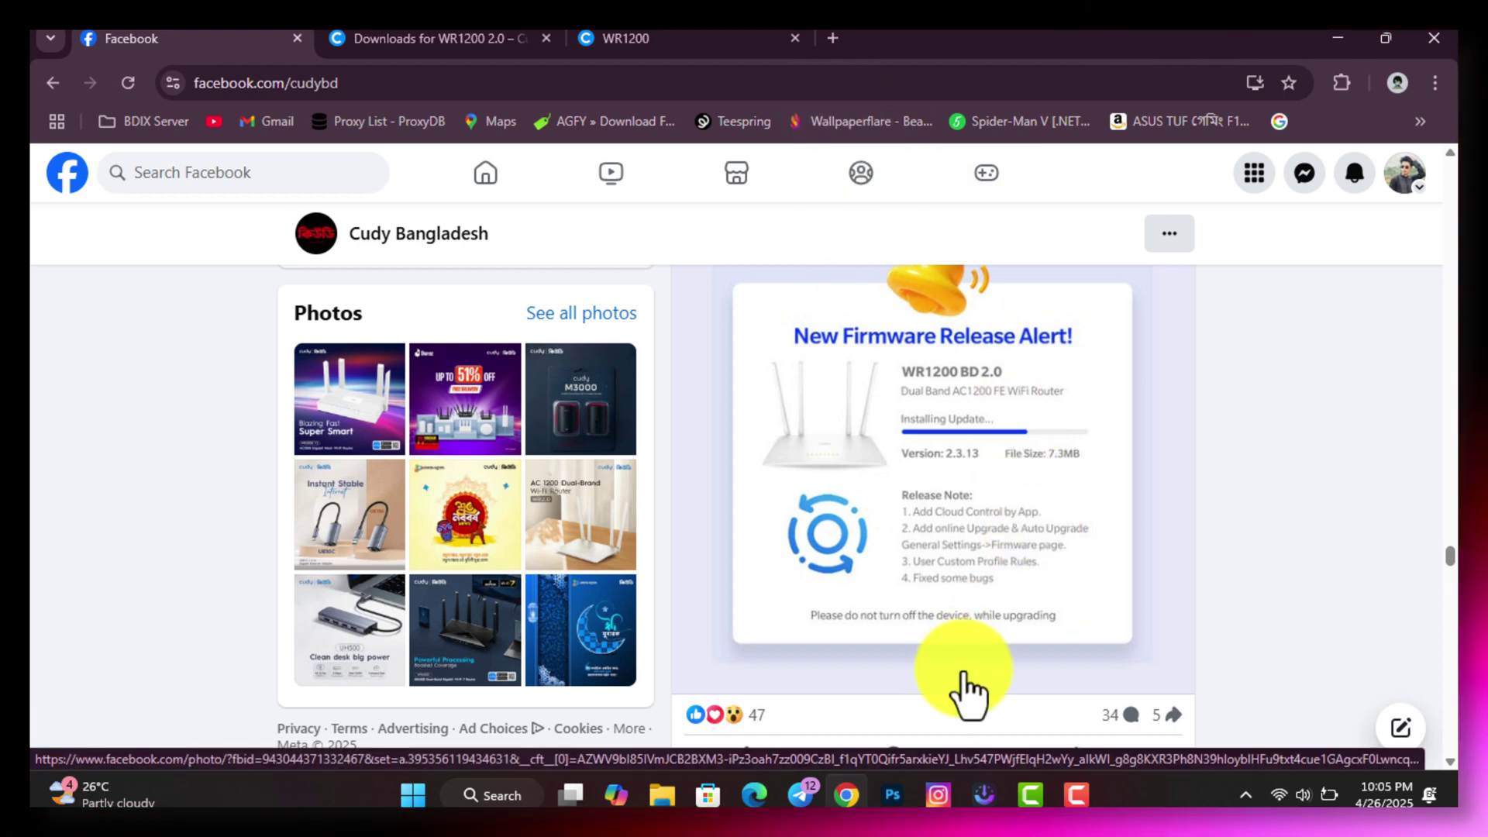
Open the Firmware Upgrade dialog in the WR1200 router's admin panel to check the installed firmware version and hardware model
left_click(659, 38)
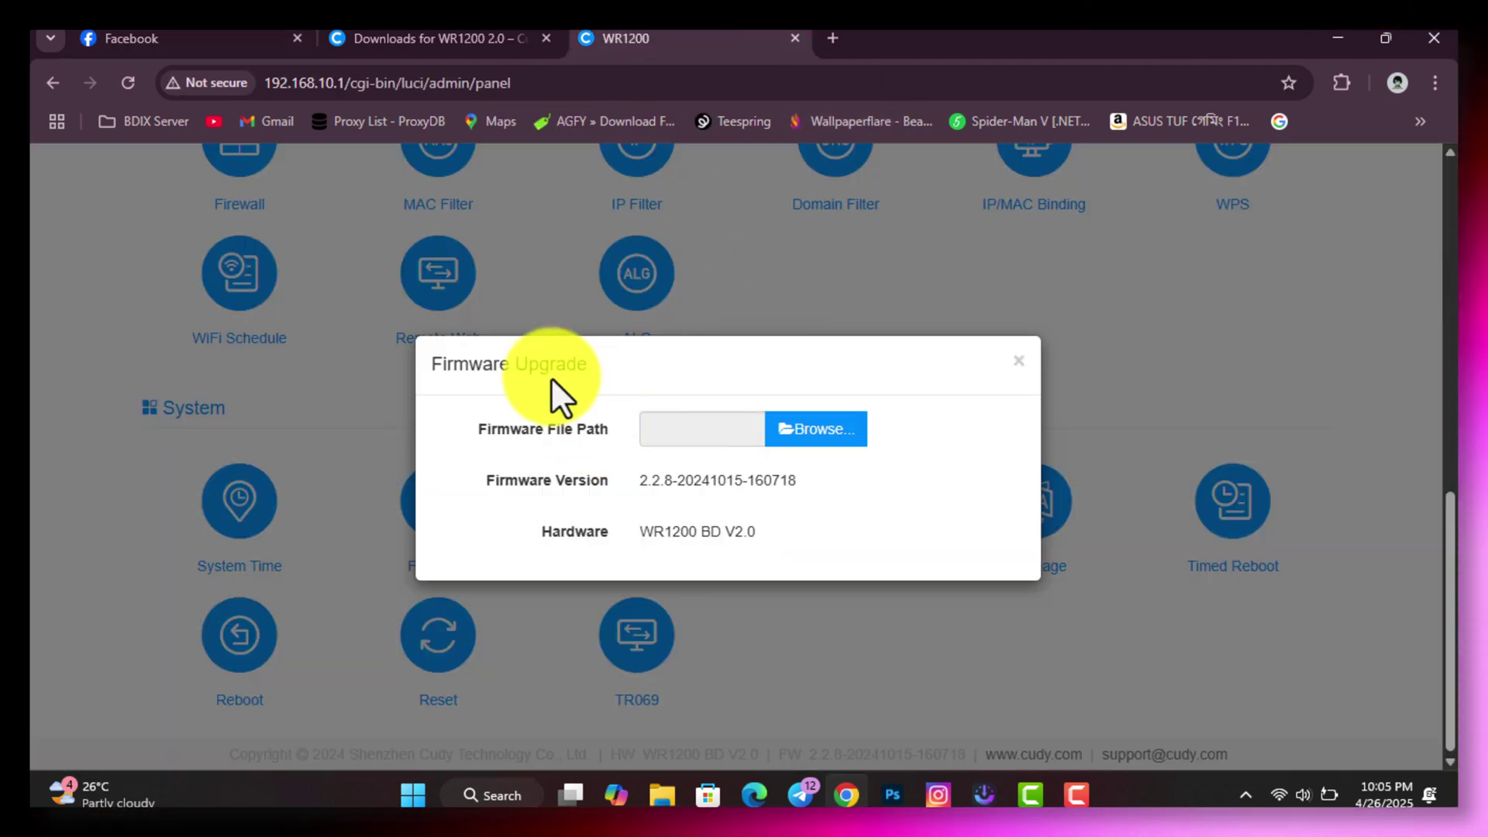
left_click(1016, 362)
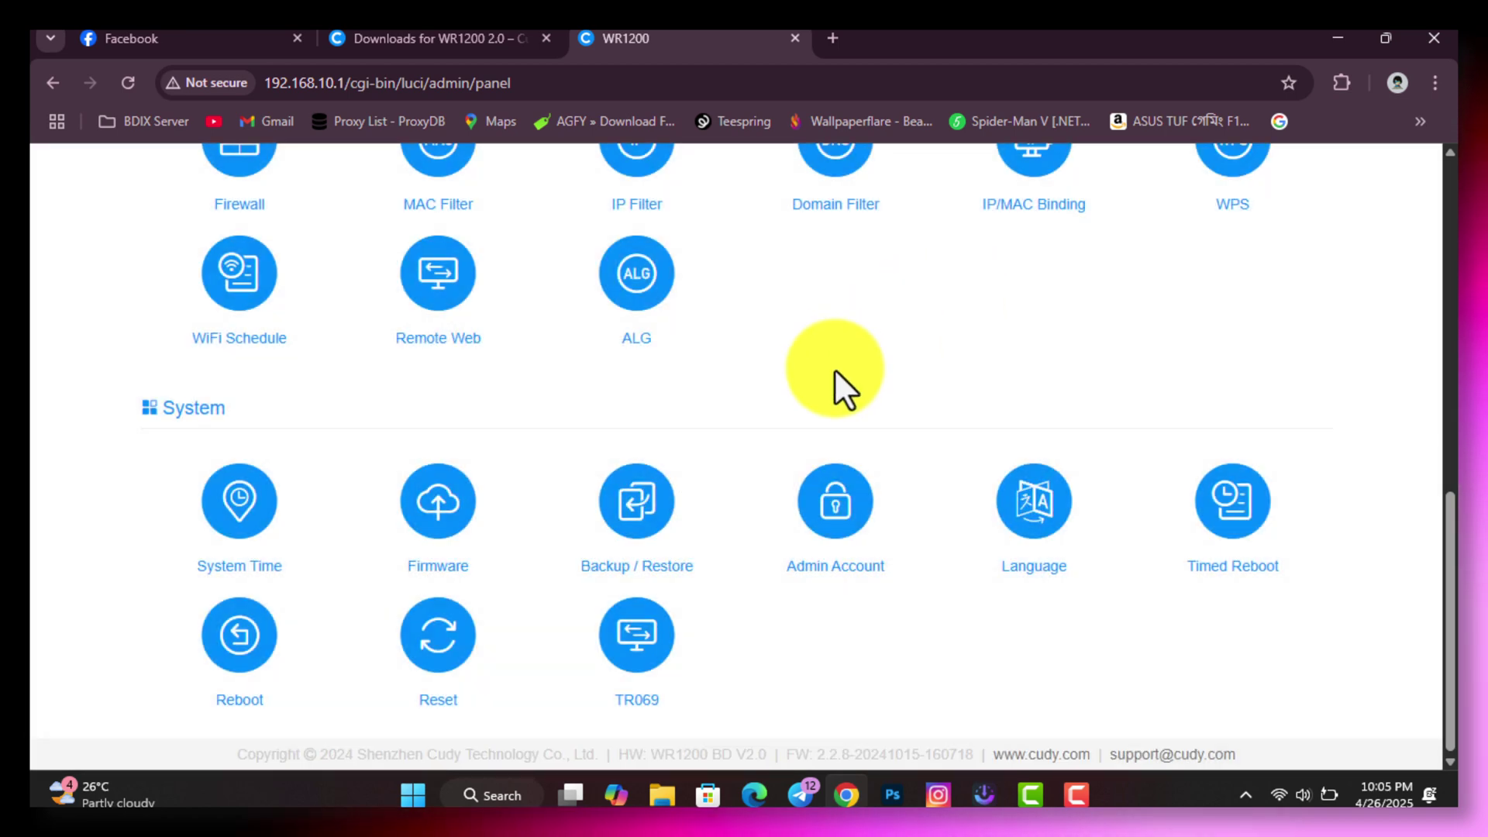
left_click(427, 552)
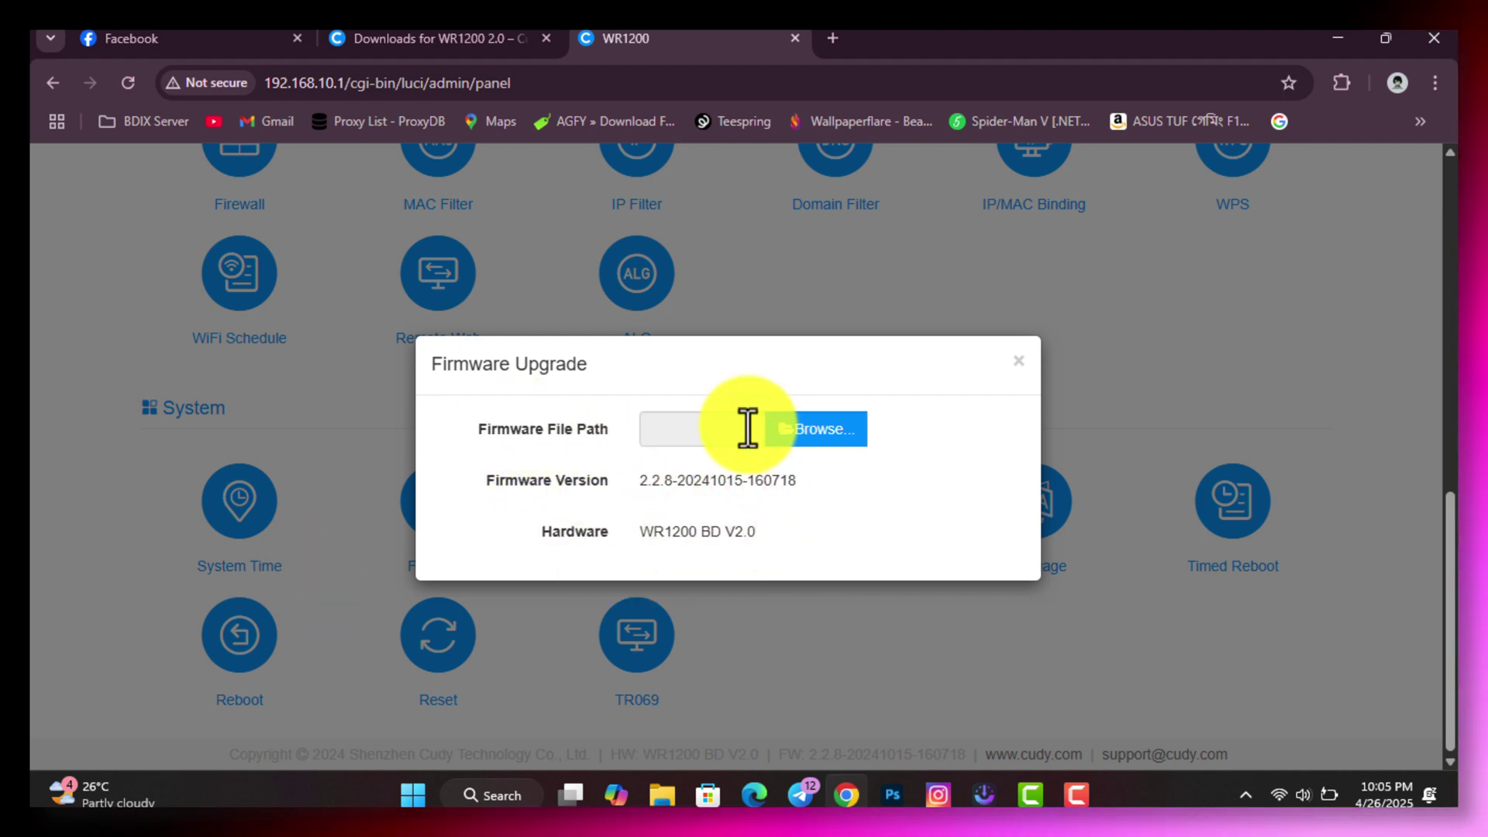
Review the Facebook post's new firmware details, upgrade notes and firmware download link
left_click(199, 36)
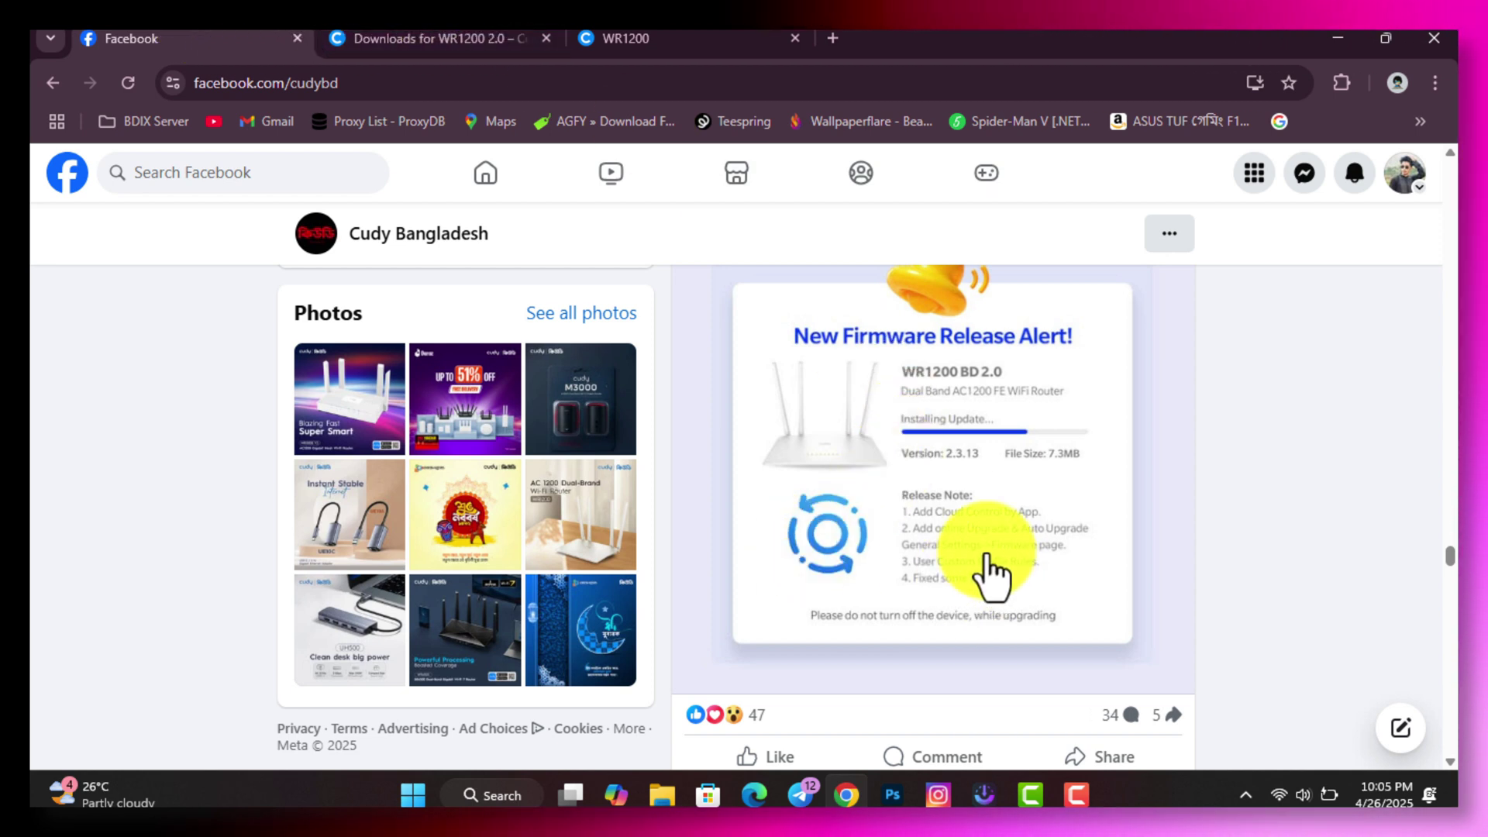
left_click(700, 46)
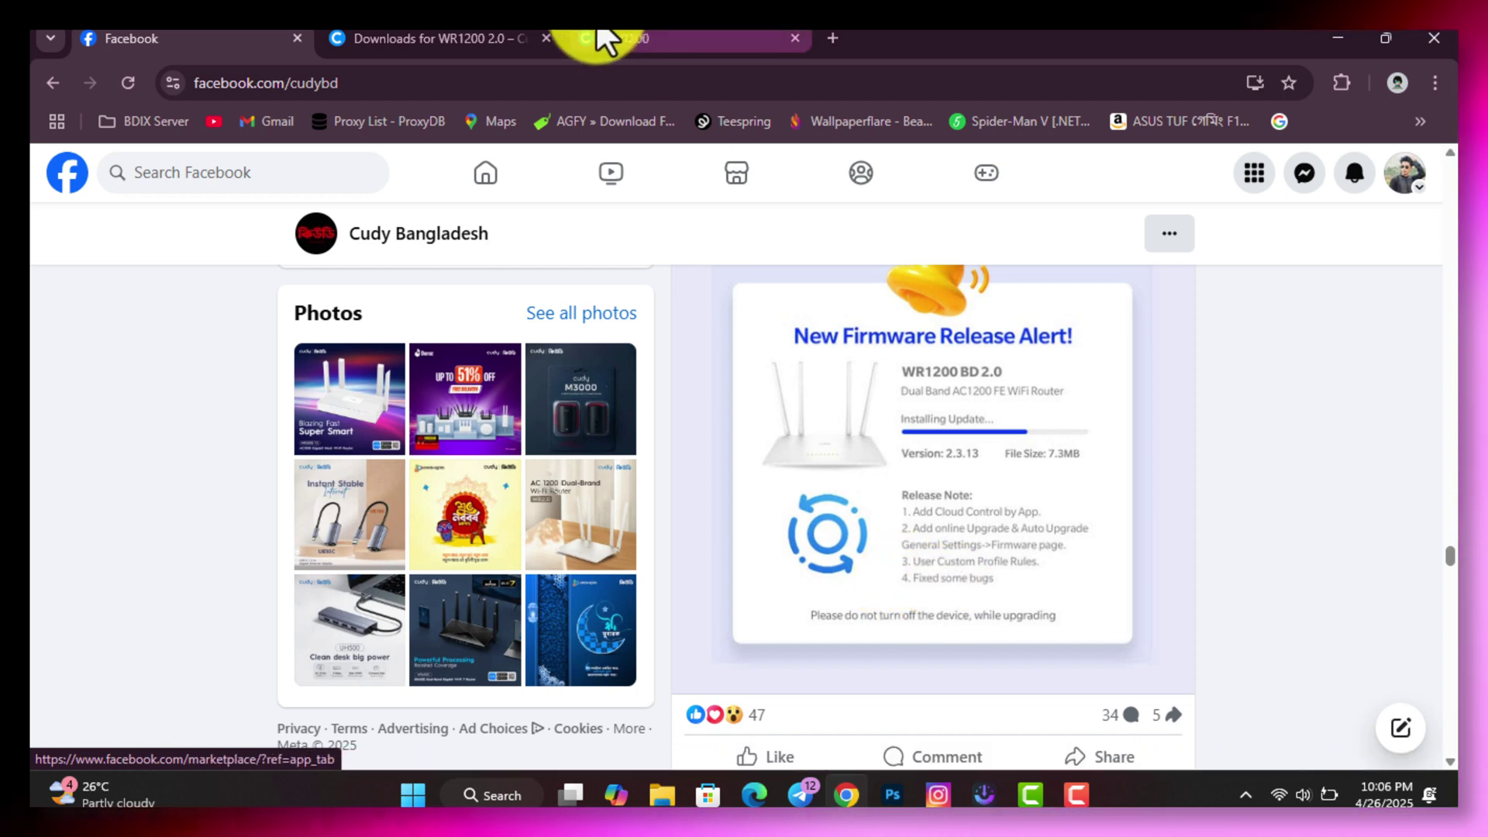
scroll(923, 581, "up", 1)
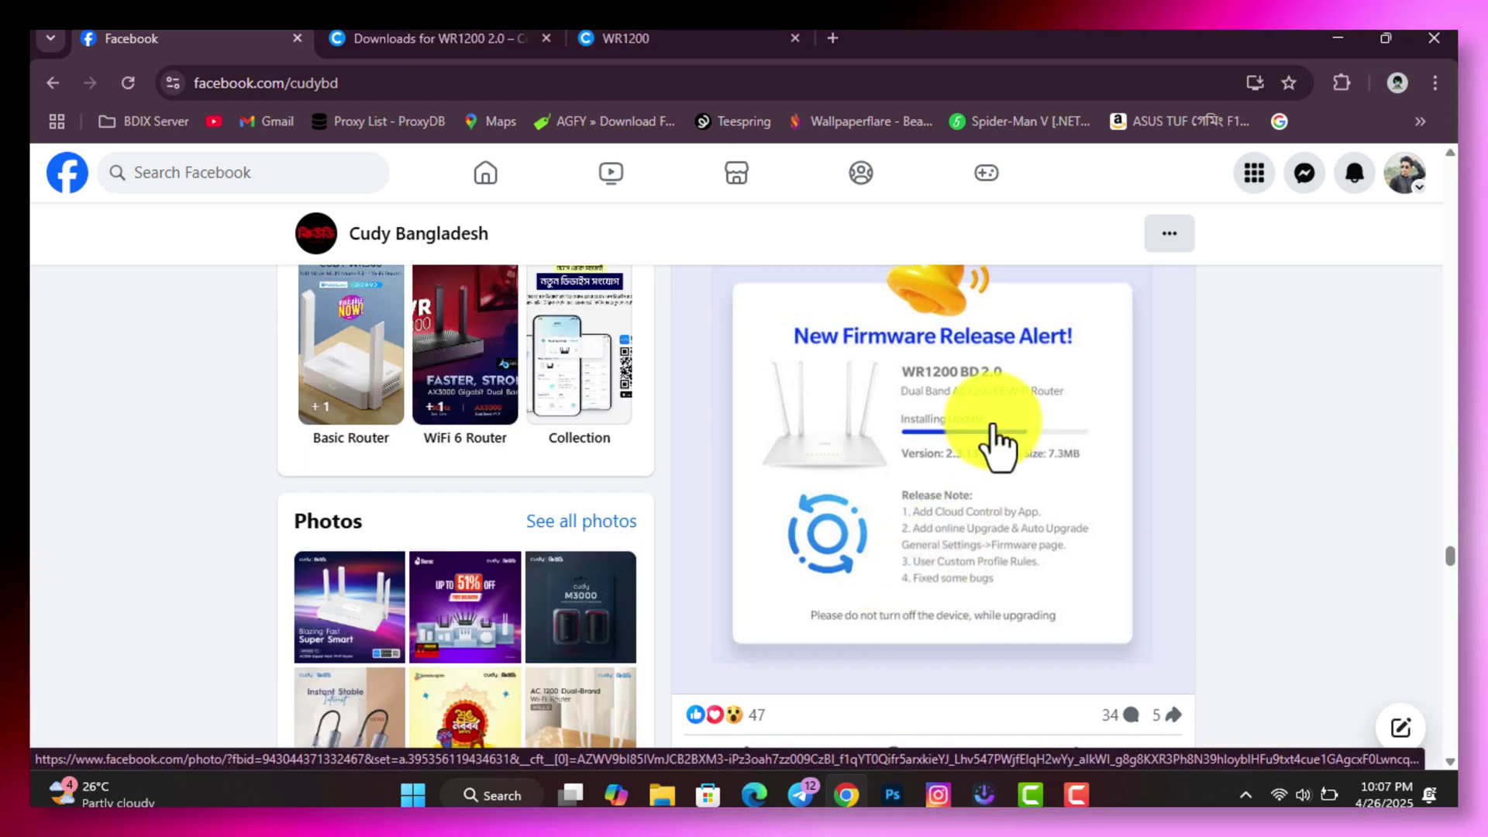
scroll(969, 543, "up", 2)
scroll(965, 527, "down", 3)
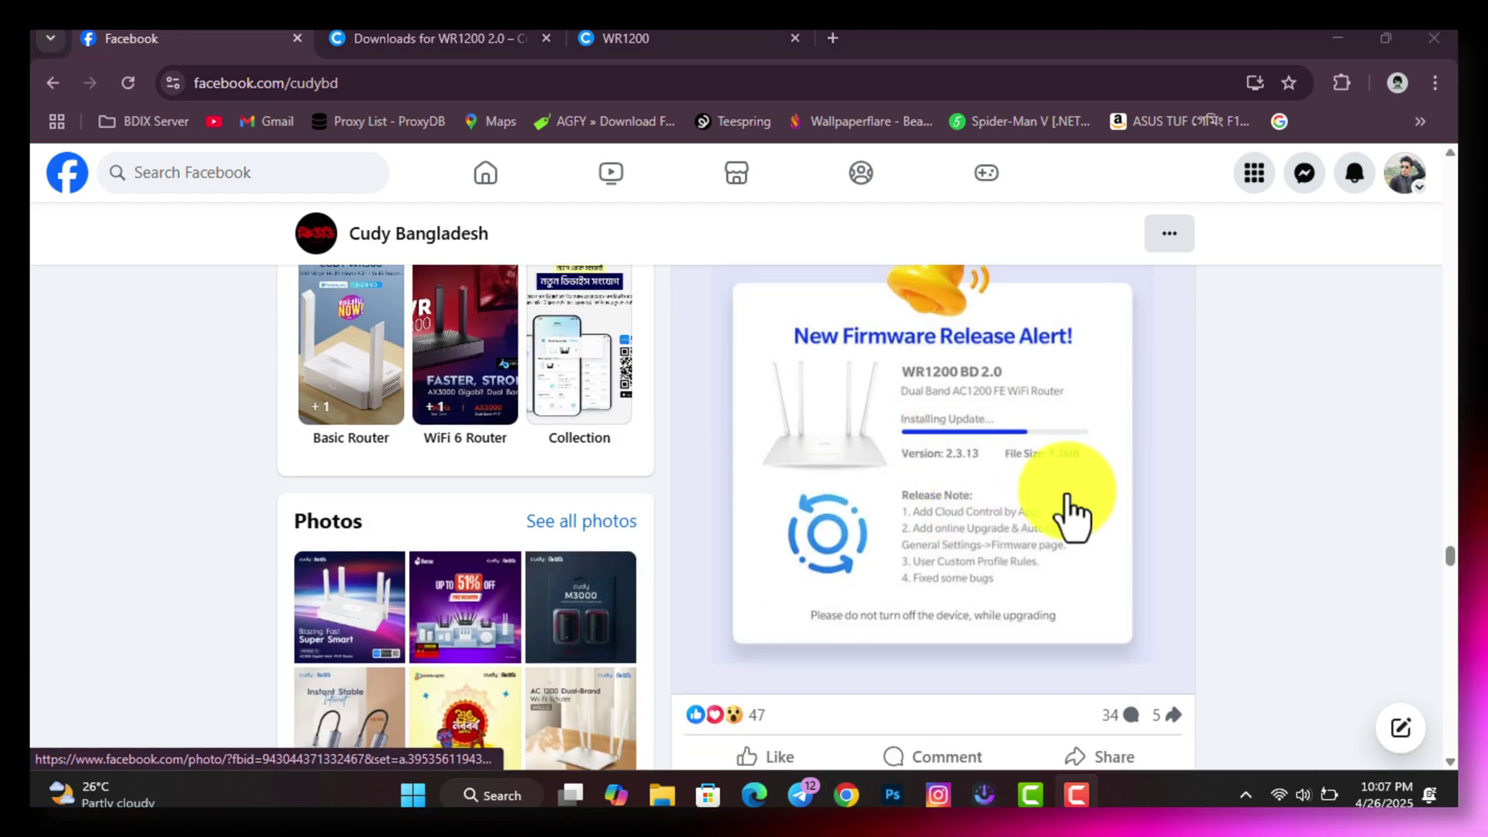
scroll(1072, 516, "up", 3)
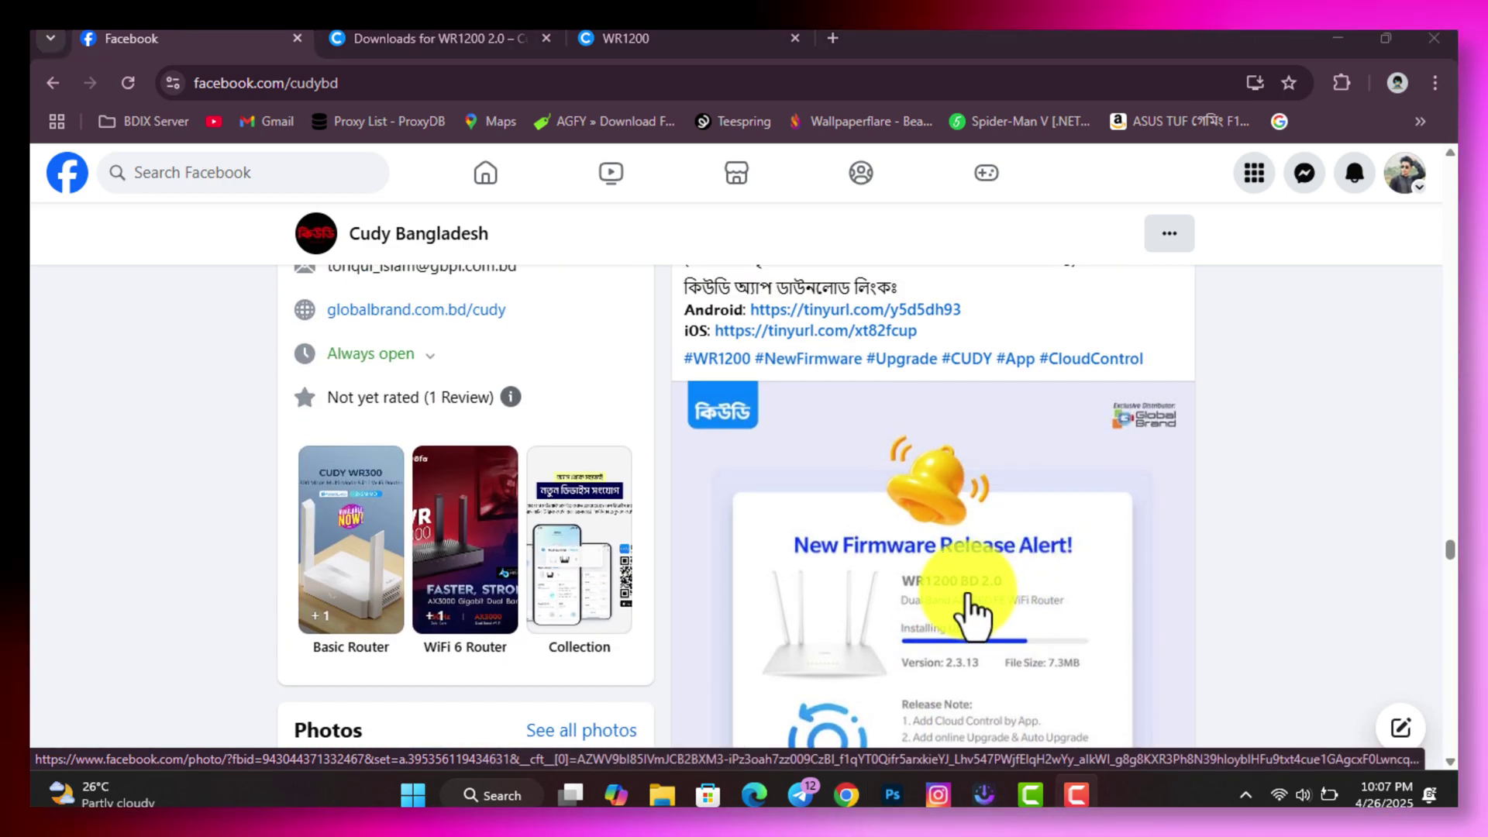
scroll(903, 573, "up", 7)
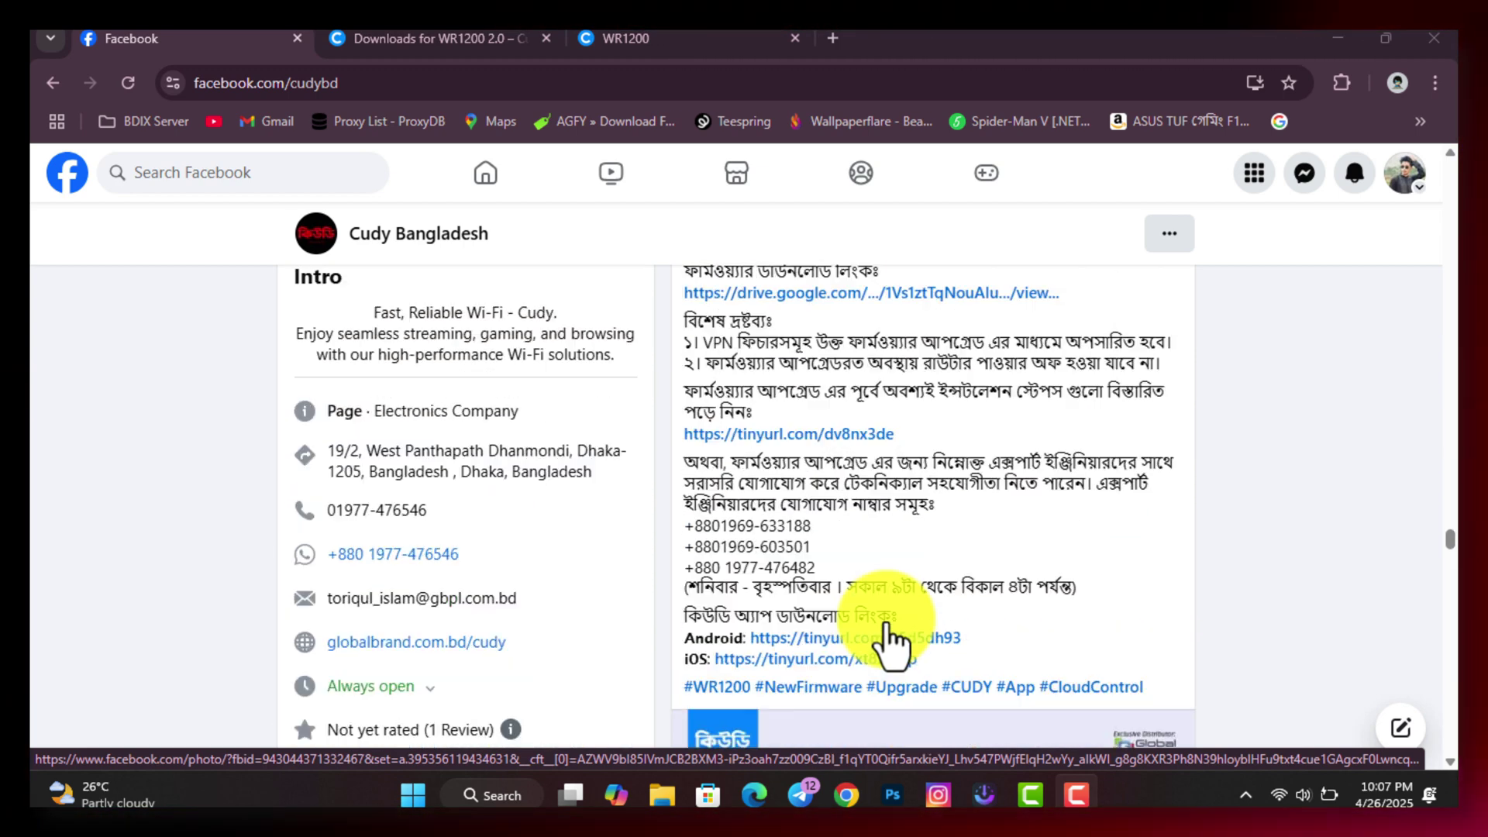
scroll(754, 511, "up", 2)
scroll(889, 493, "down", 2)
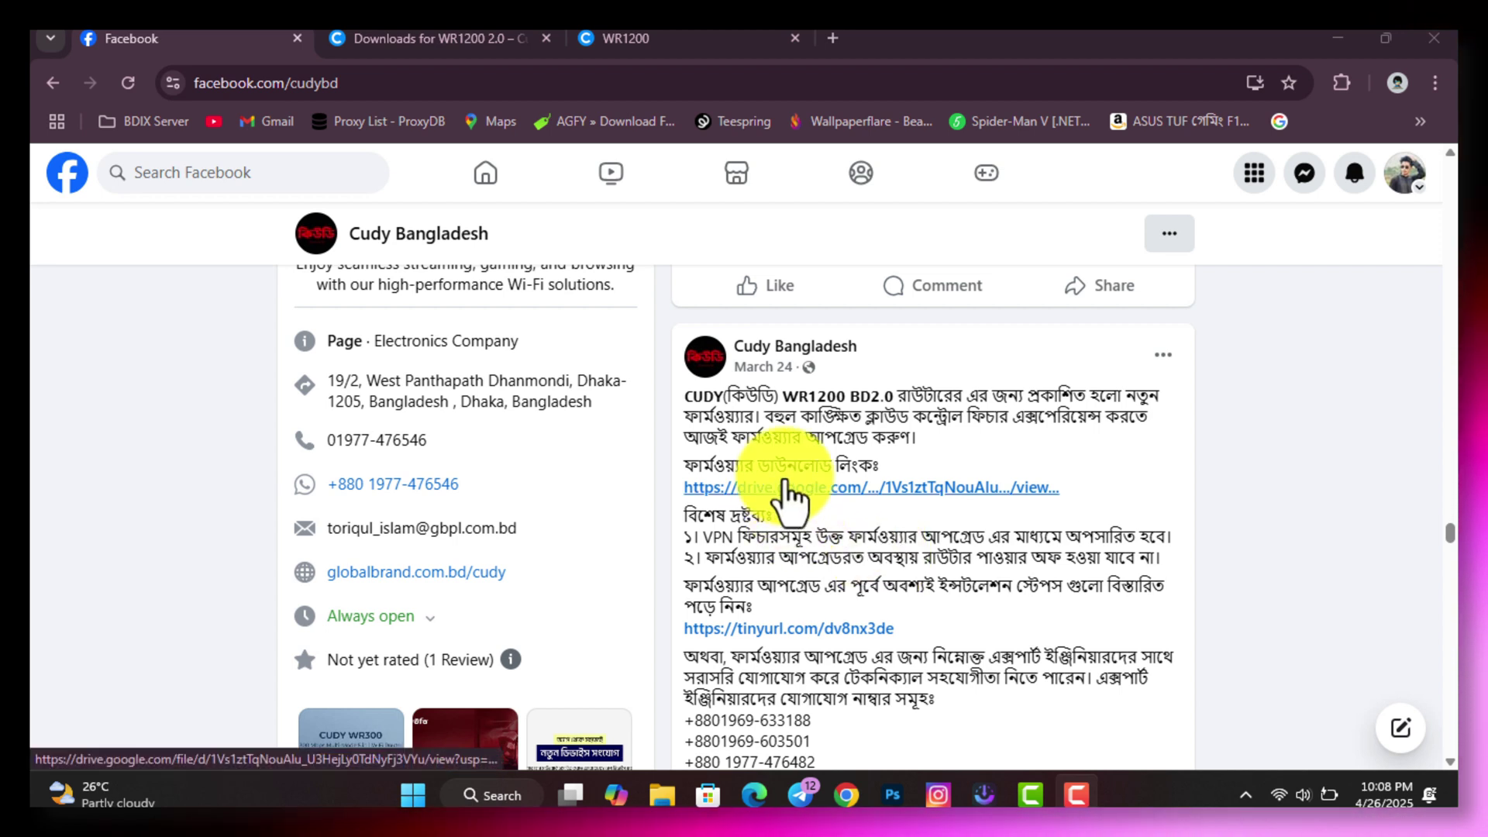
left_click_drag(1062, 488, 684, 488)
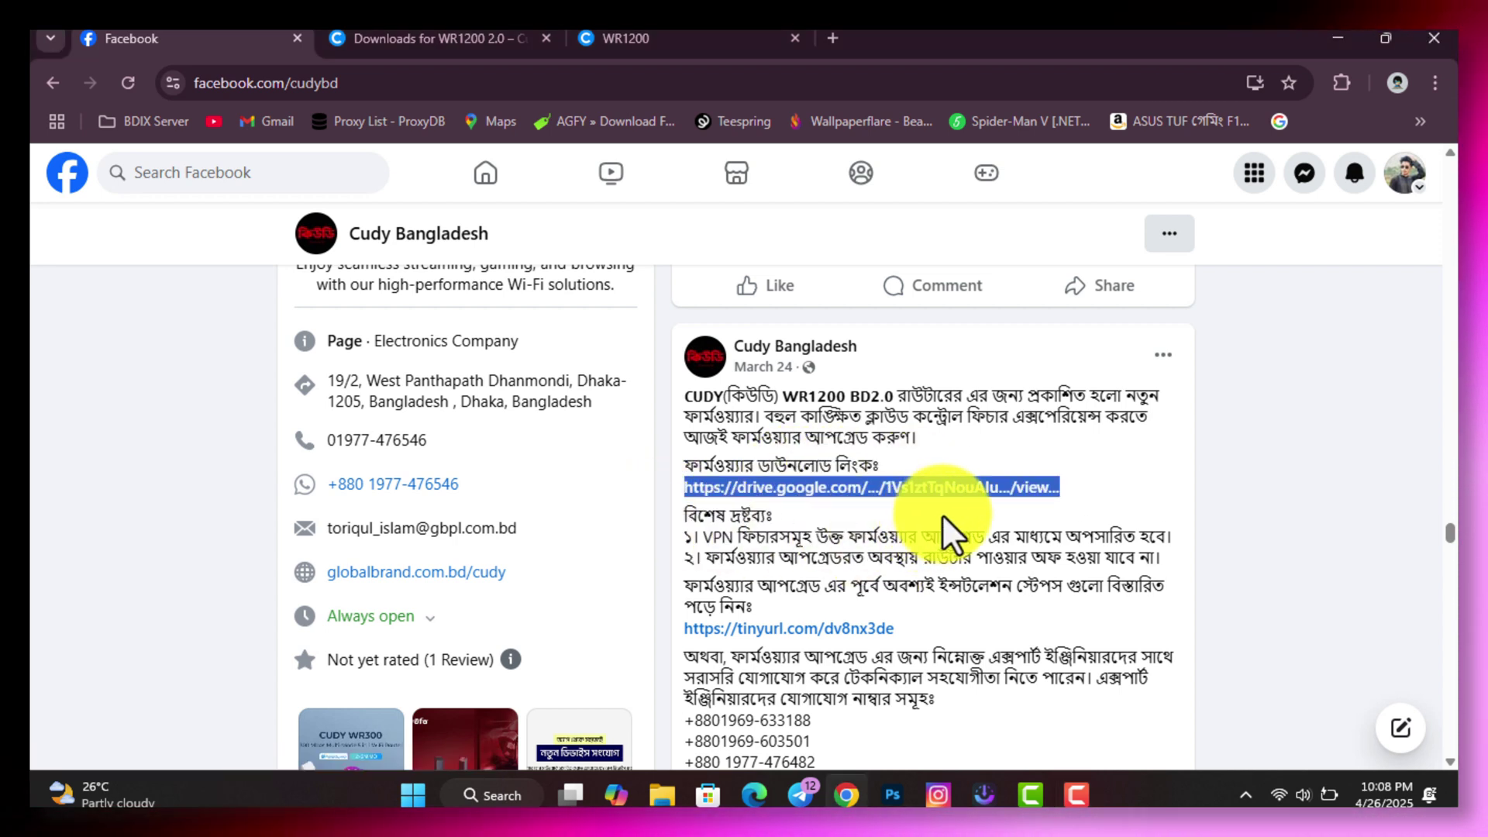
left_click(910, 491)
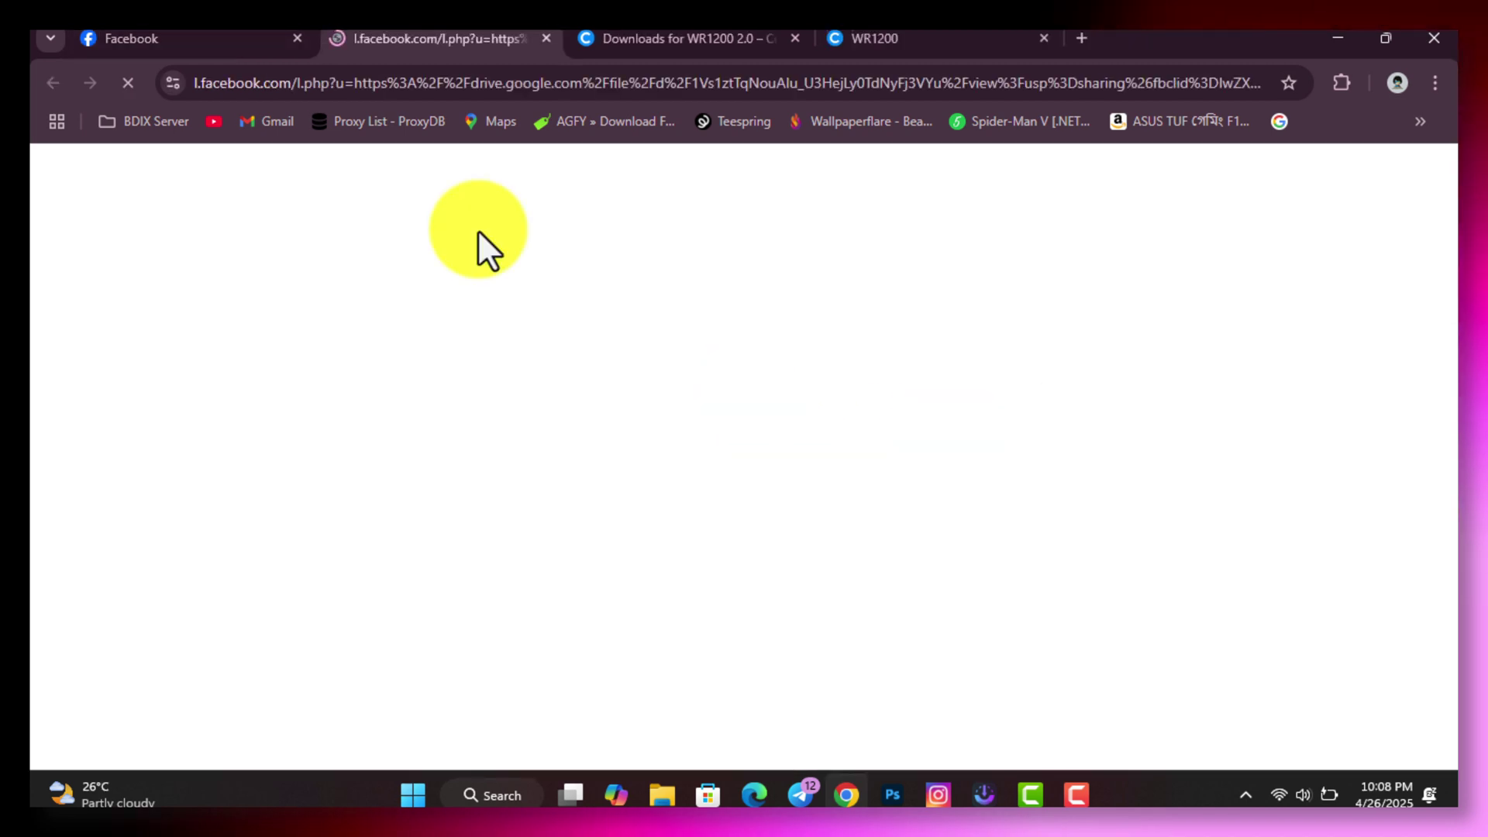
left_click(546, 40)
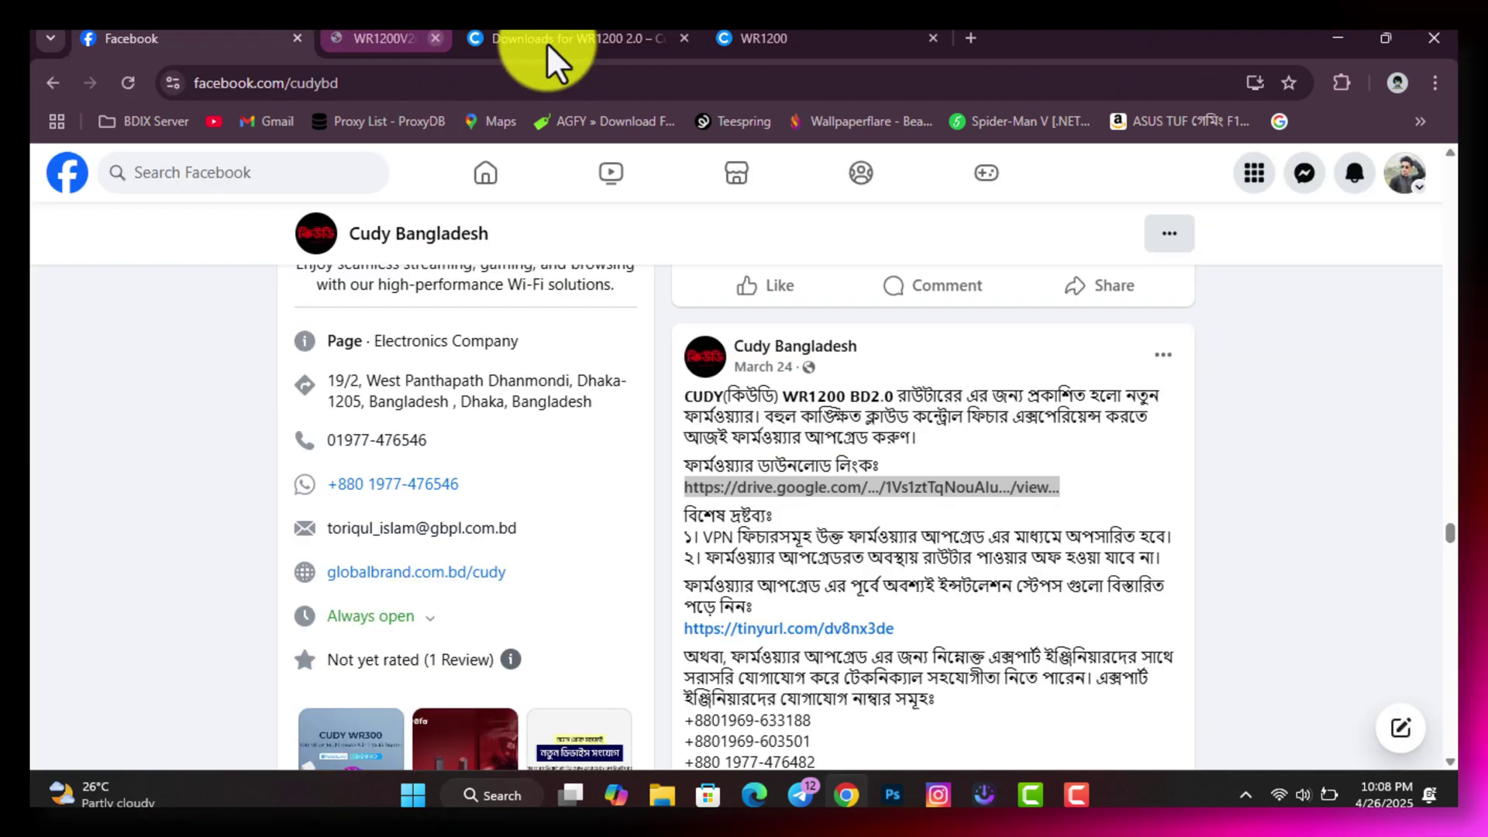
left_click(851, 490)
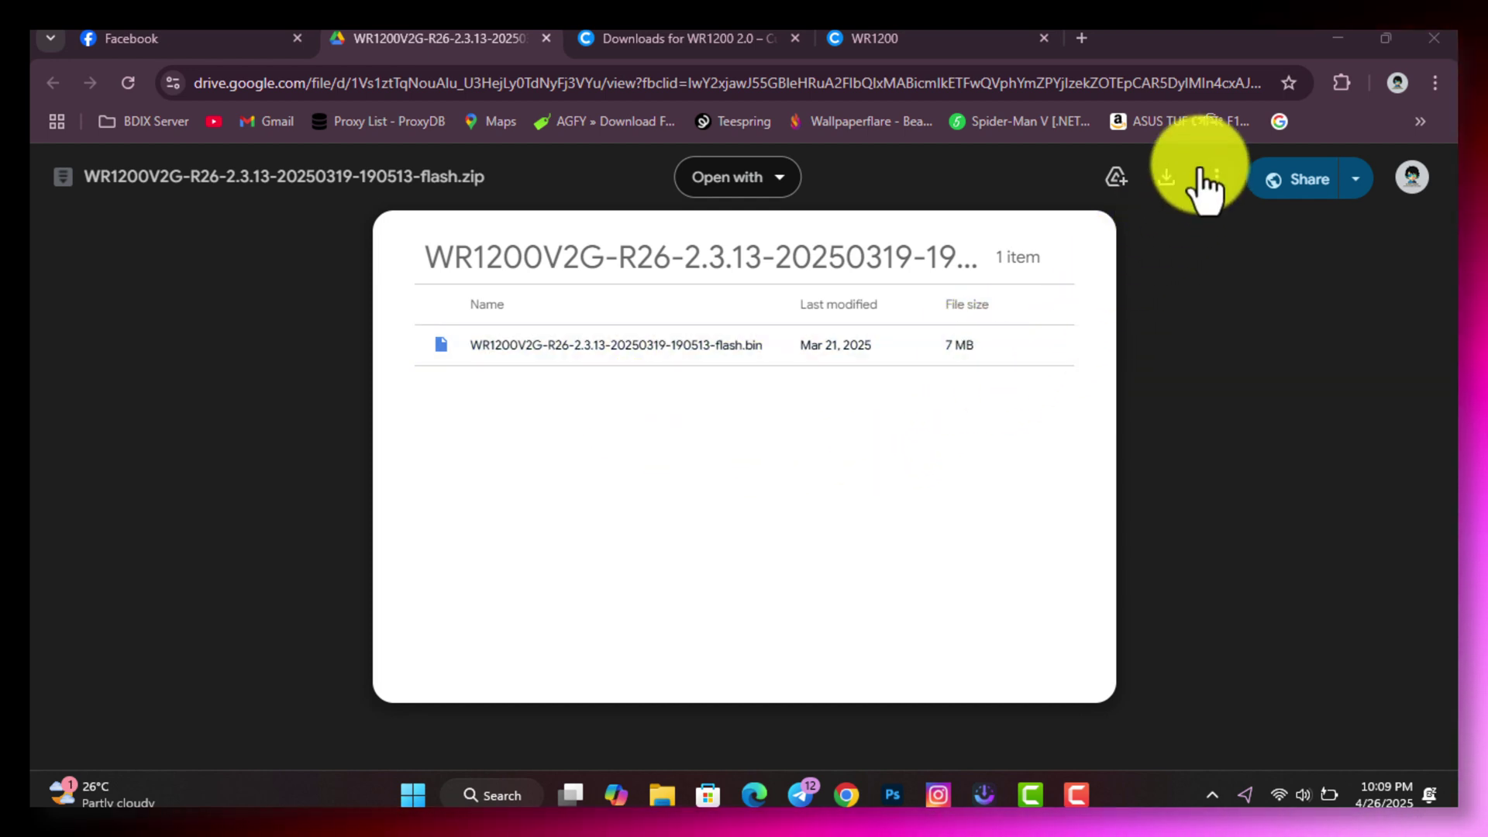
left_click(1166, 180)
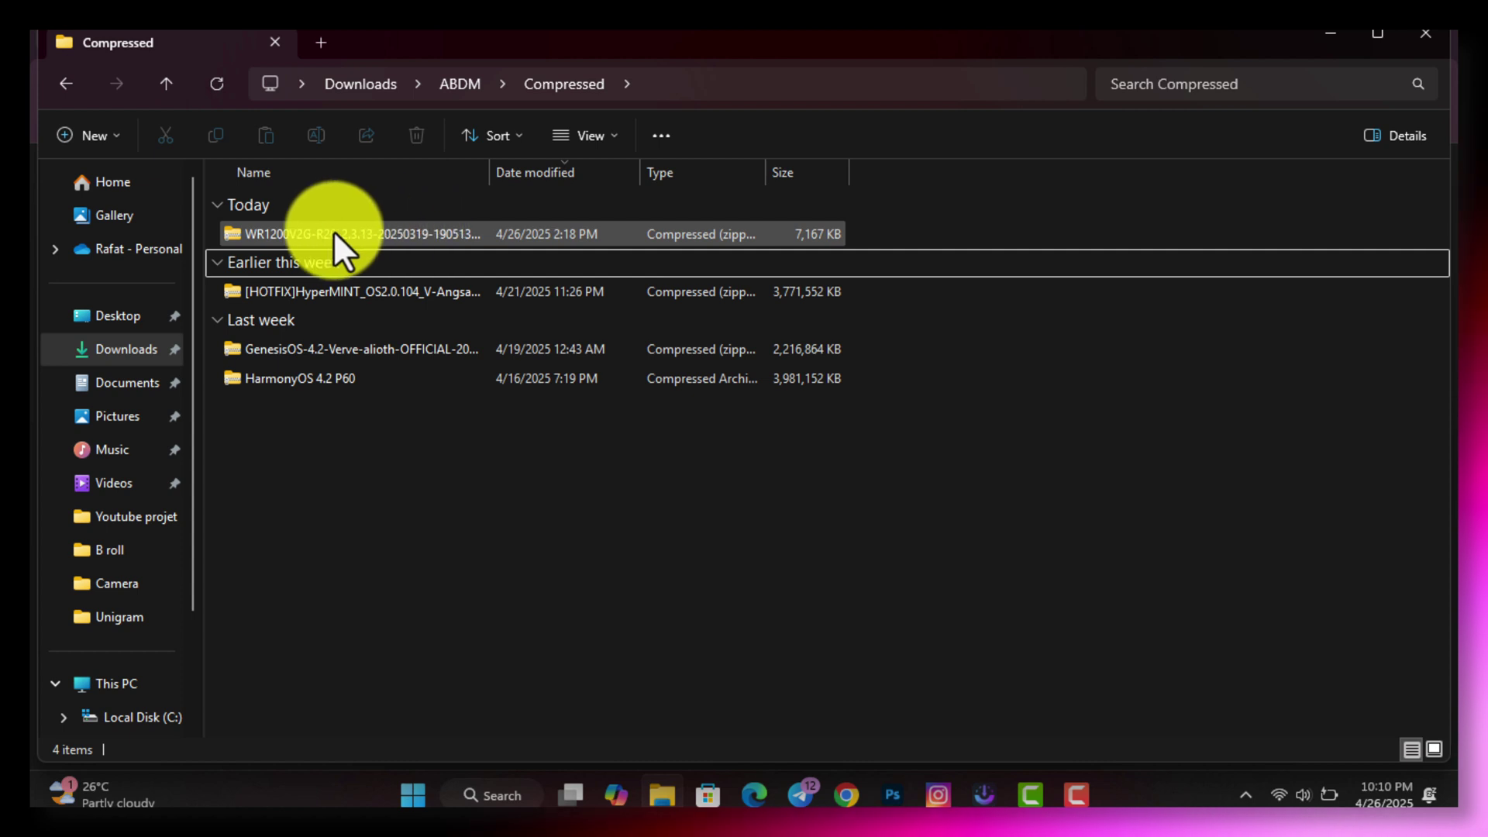
left_click(372, 234)
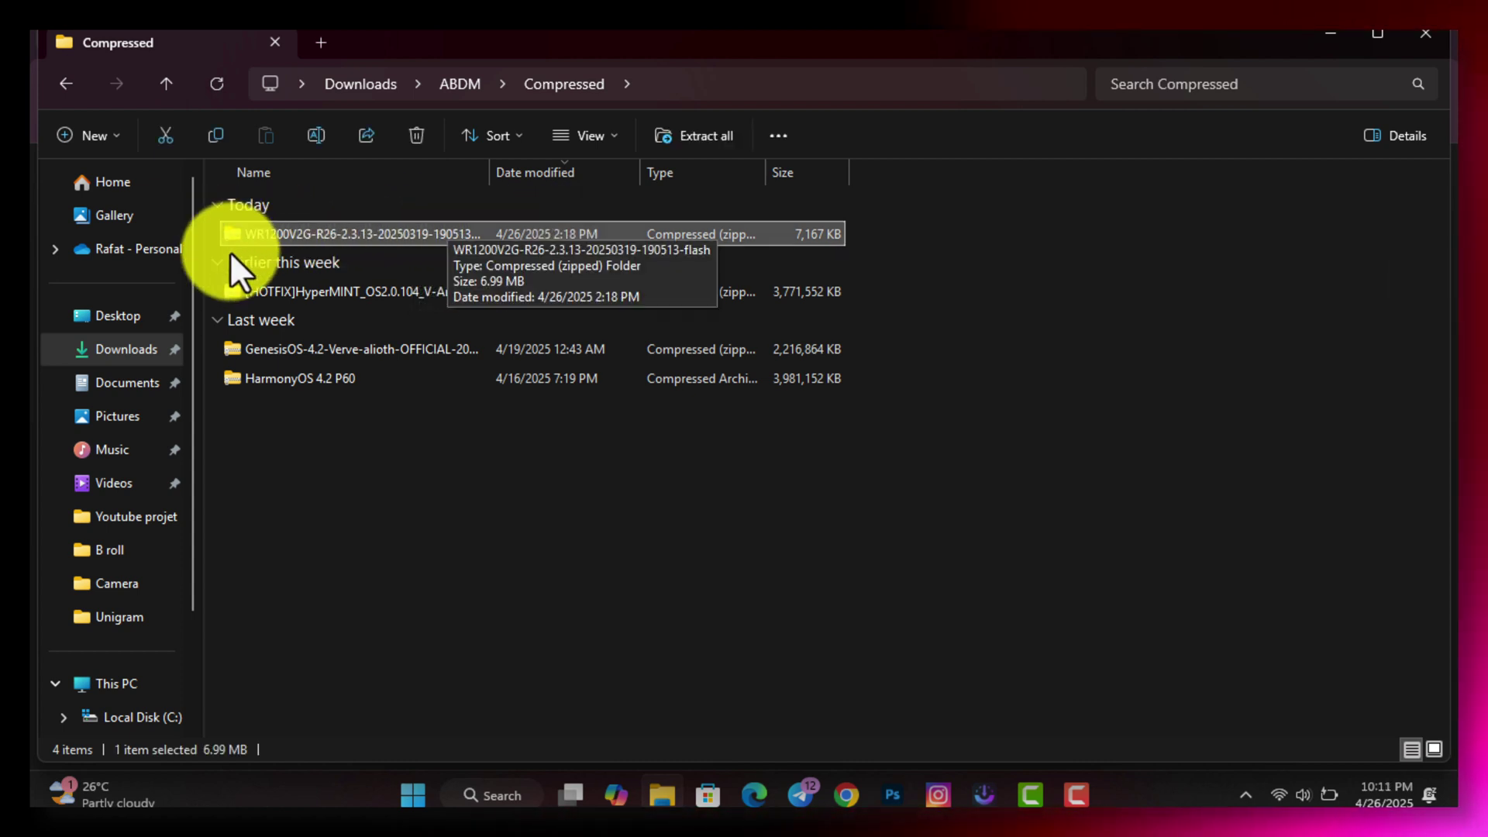
right_click(365, 230)
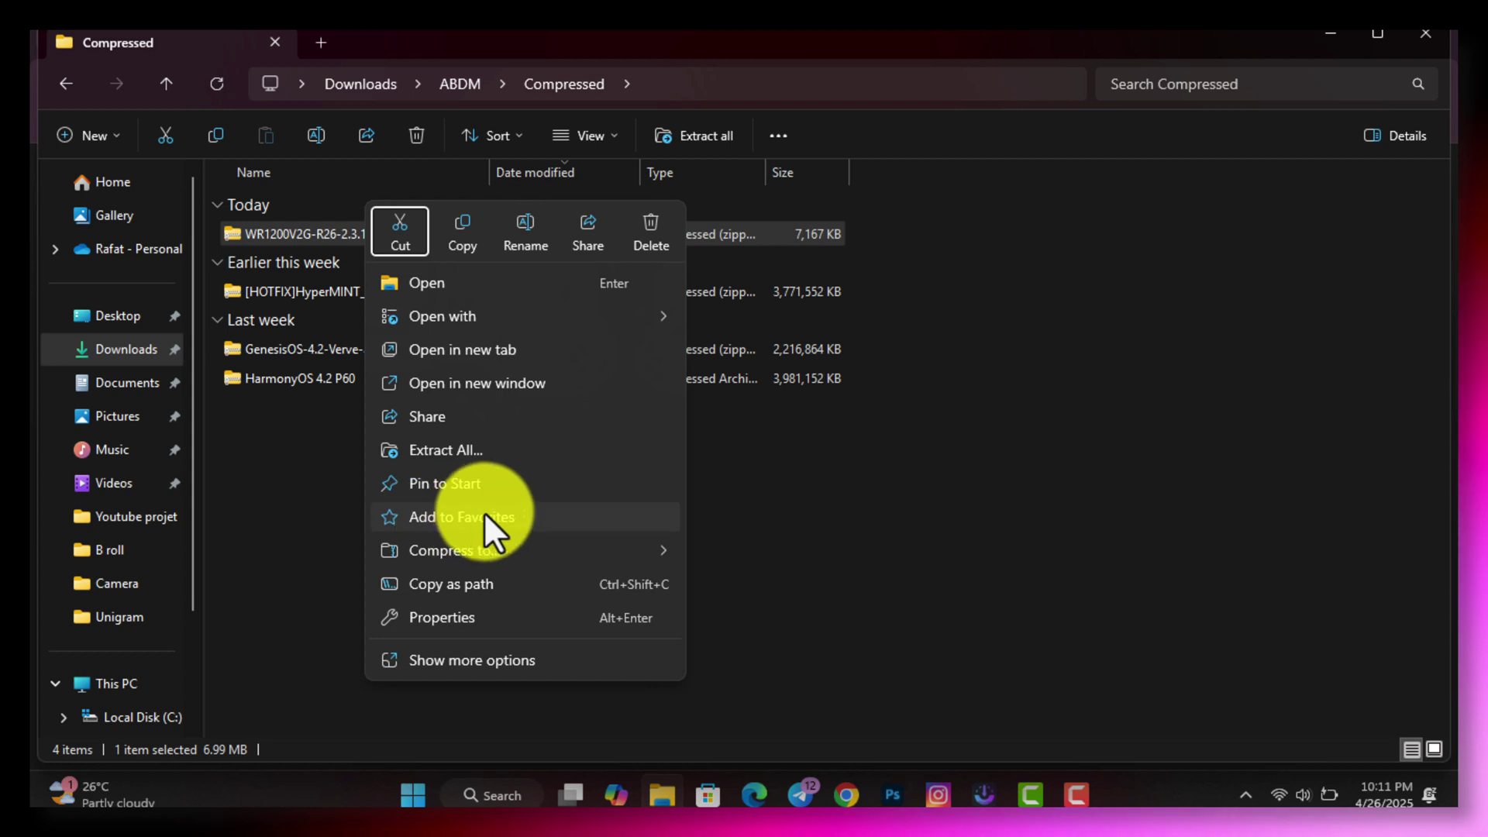
left_click(477, 668)
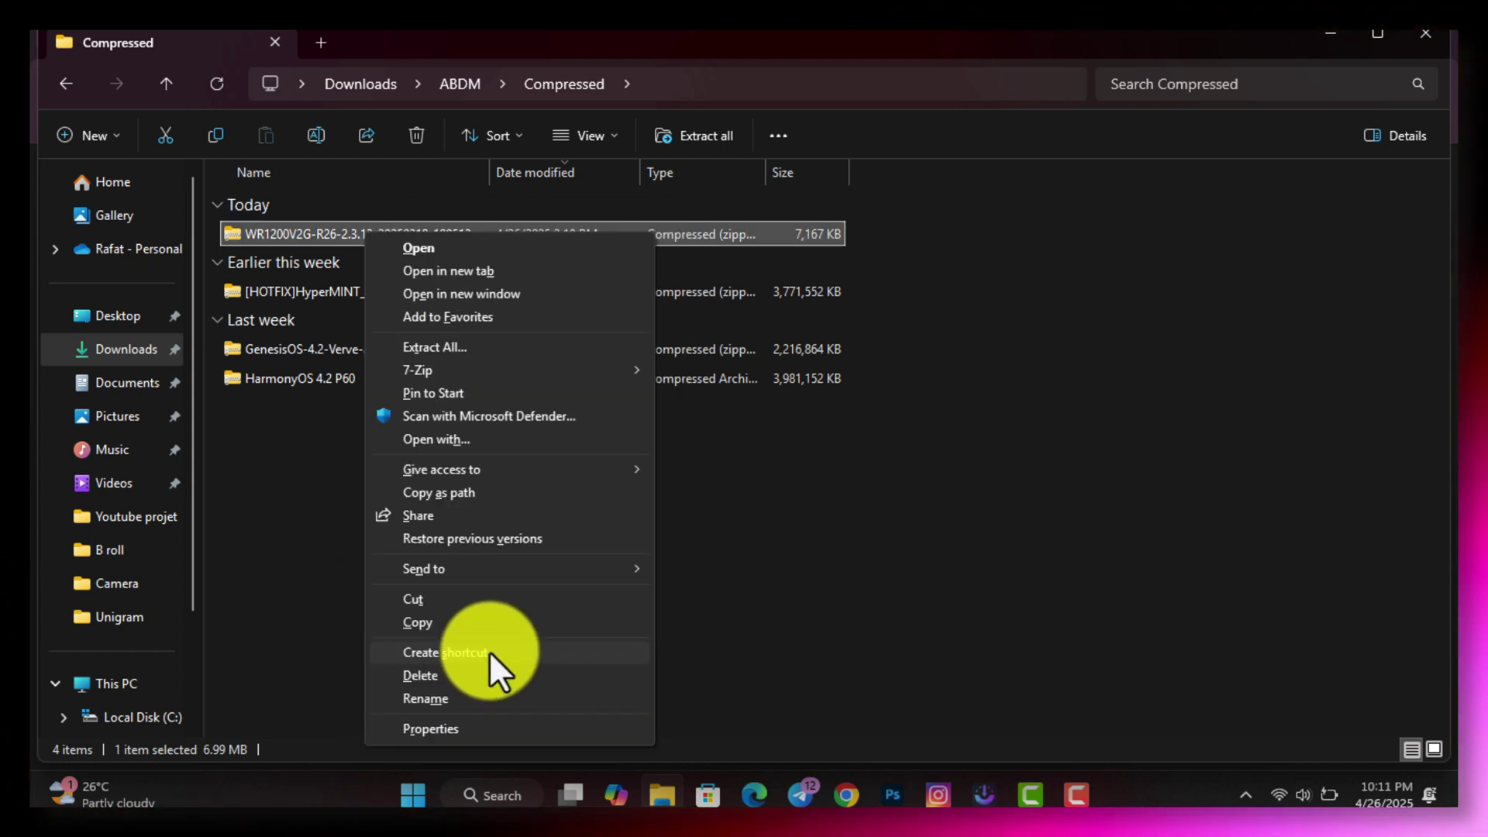
left_click(275, 469)
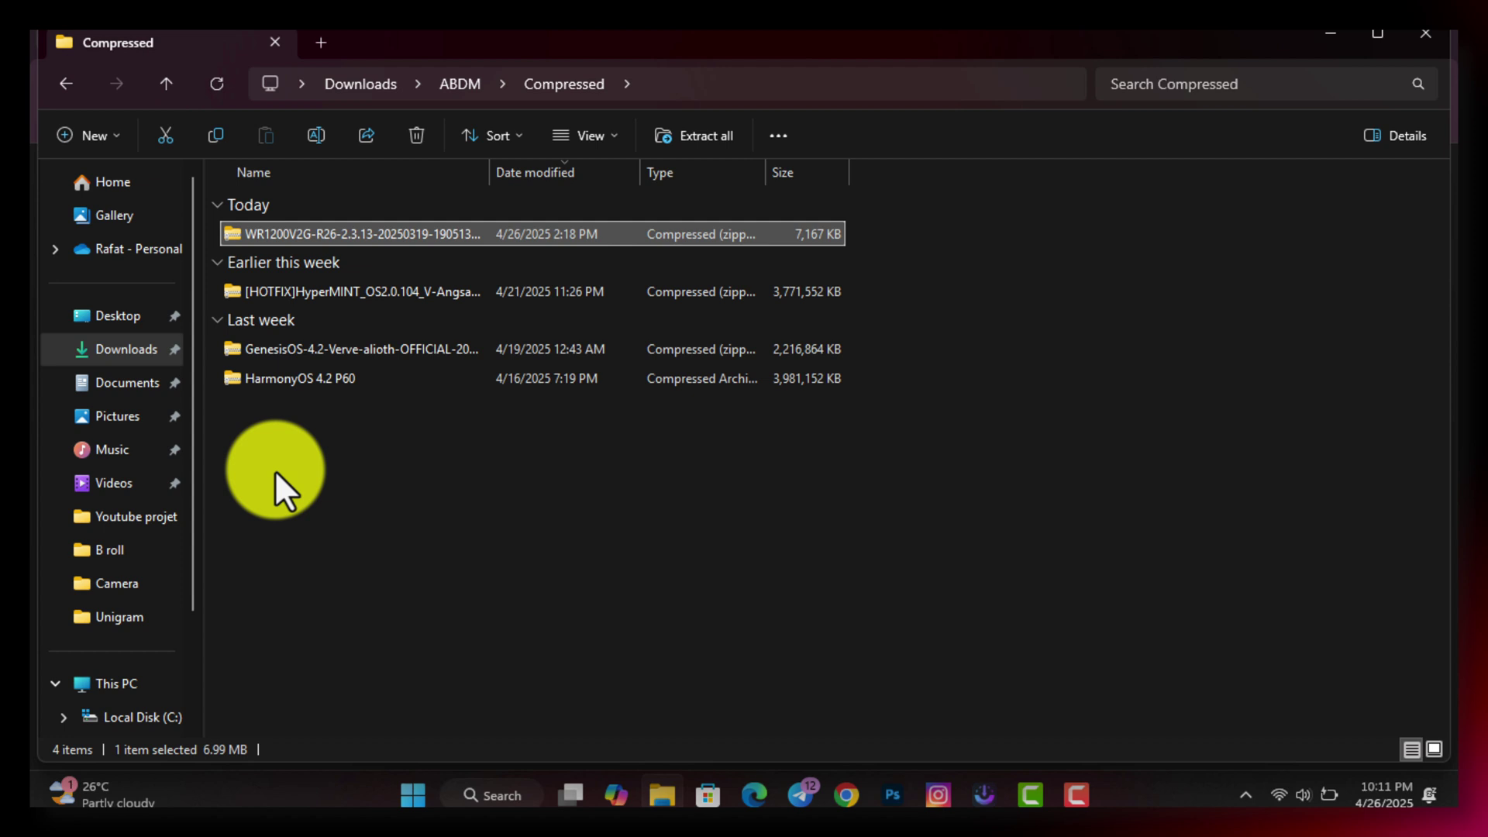
right_click(341, 230)
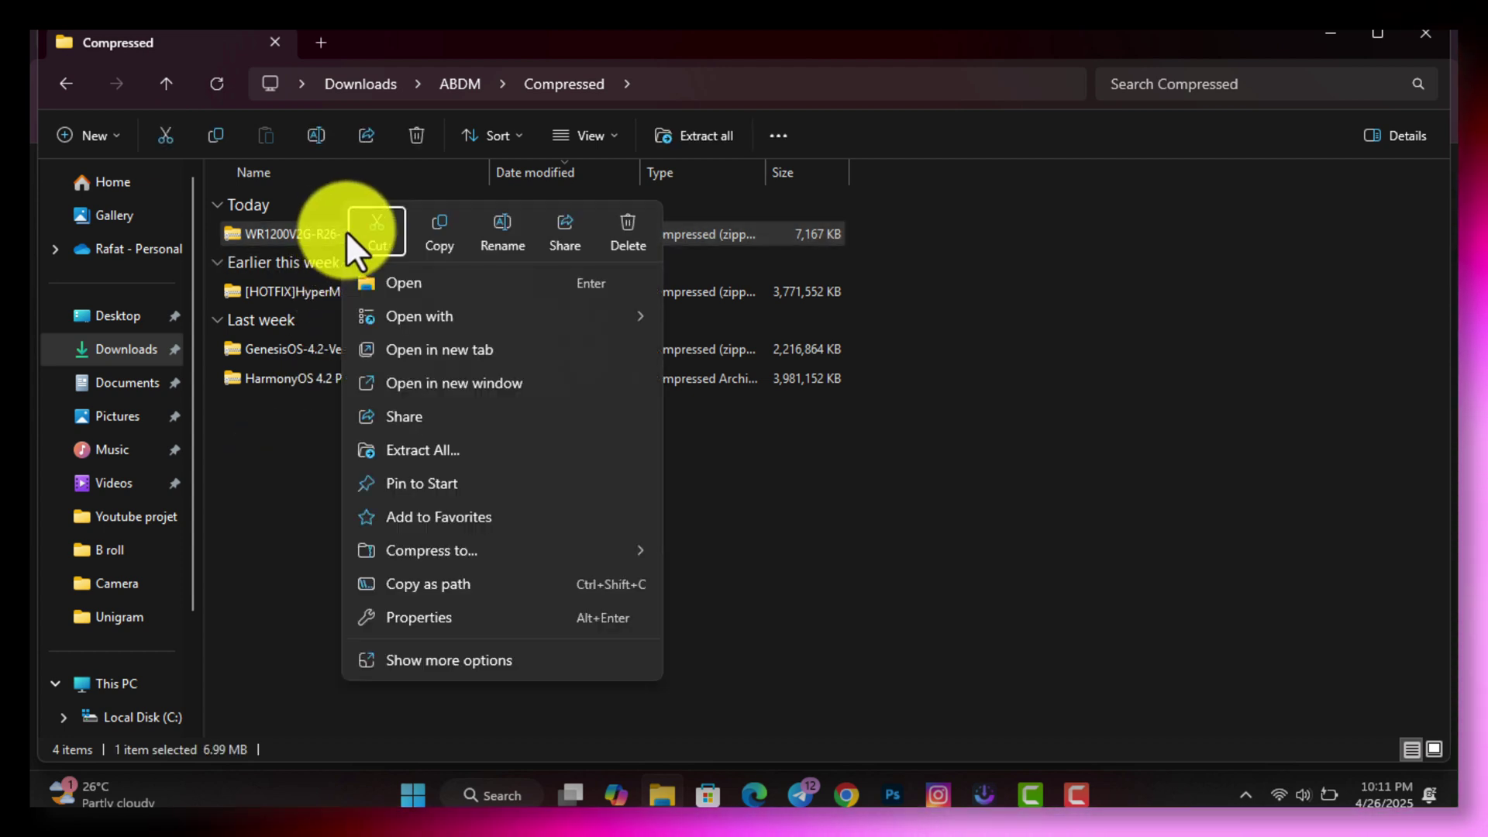
left_click(476, 450)
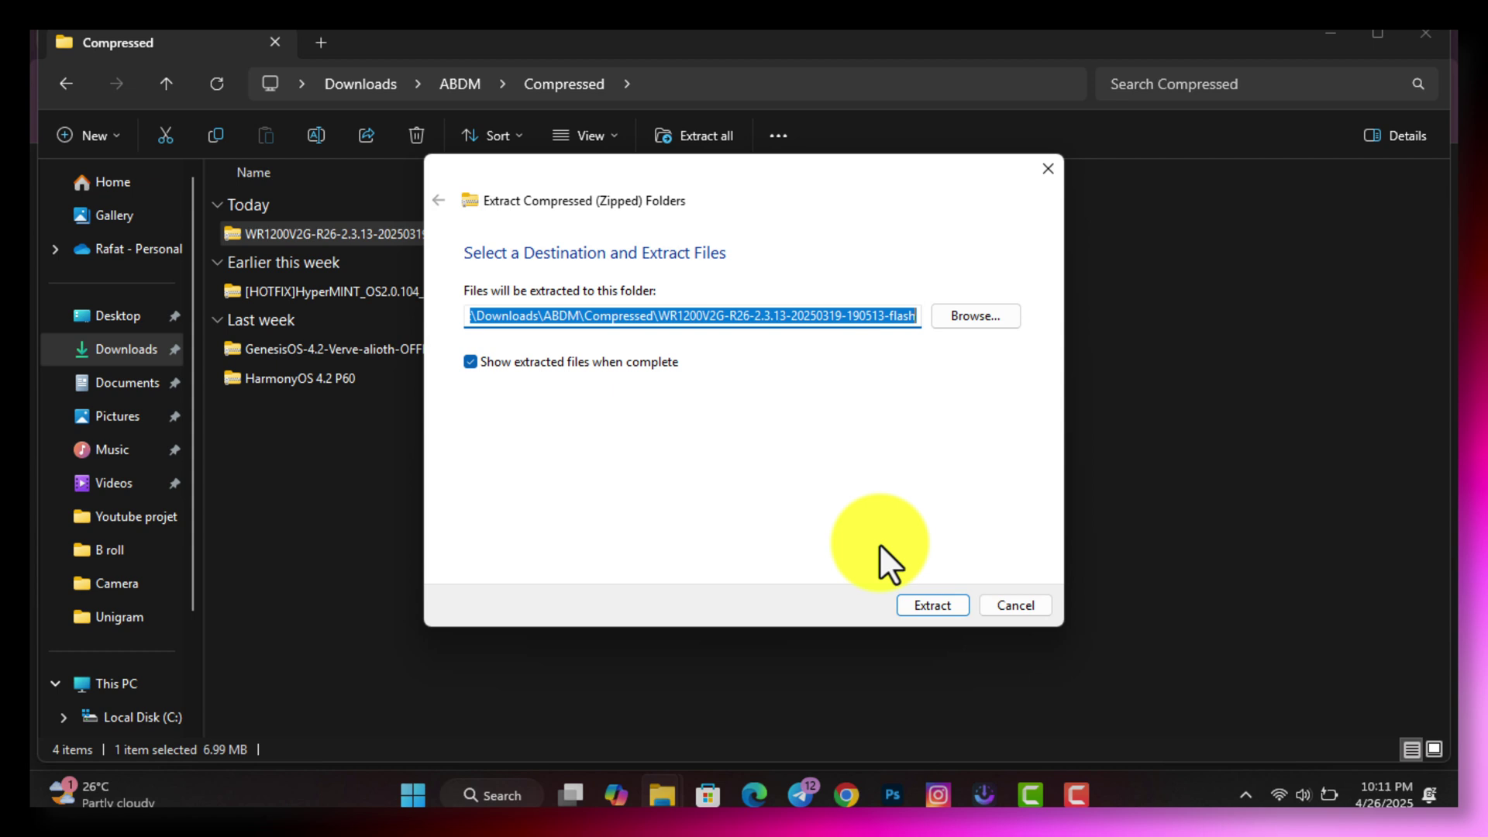
left_click(942, 608)
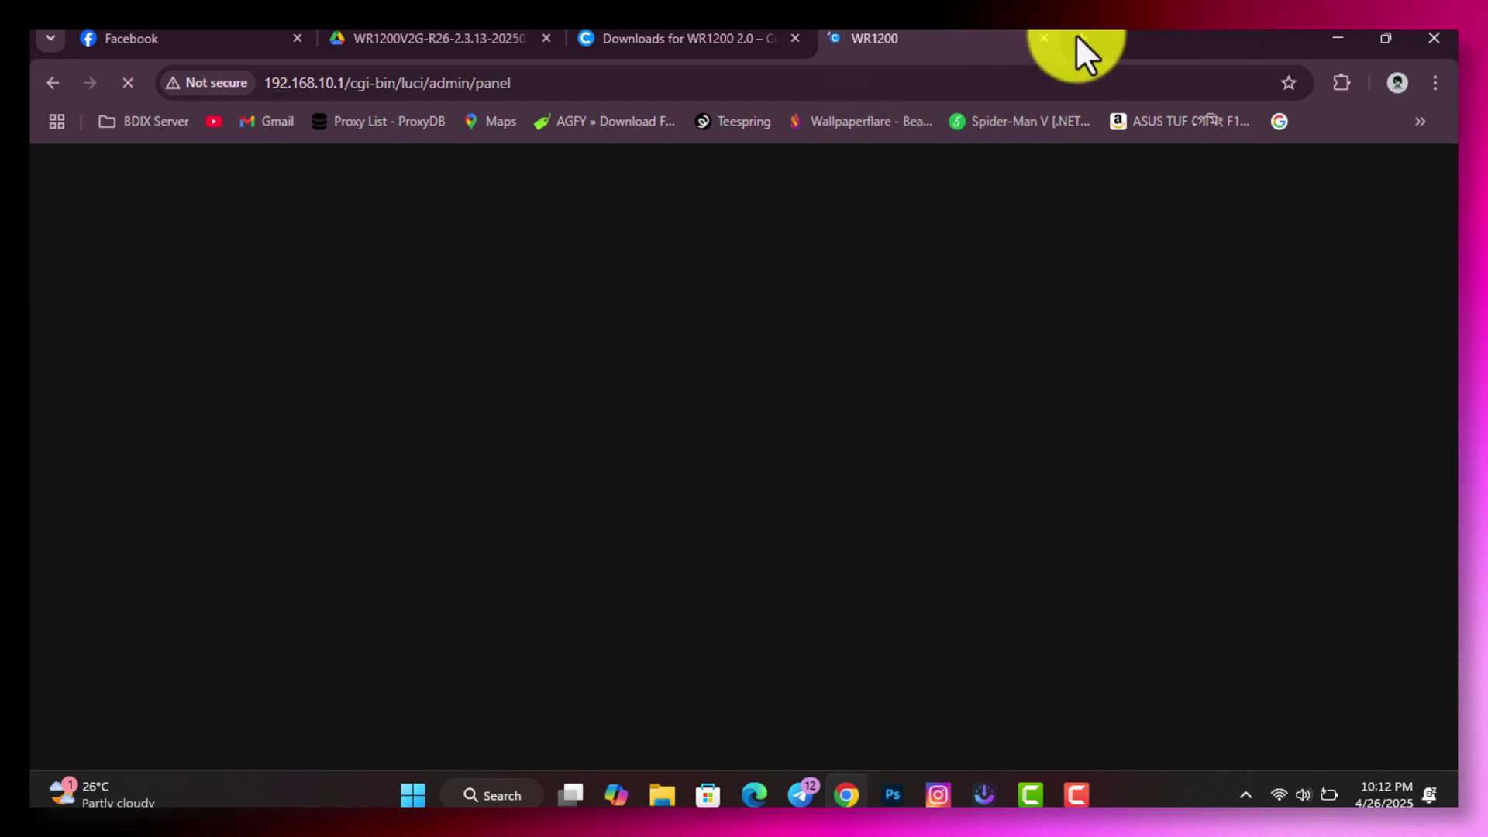
Switch to the browser and open the router's admin page at 192.168.10.1 in a fresh tab
left_click(1081, 37)
left_click(974, 43)
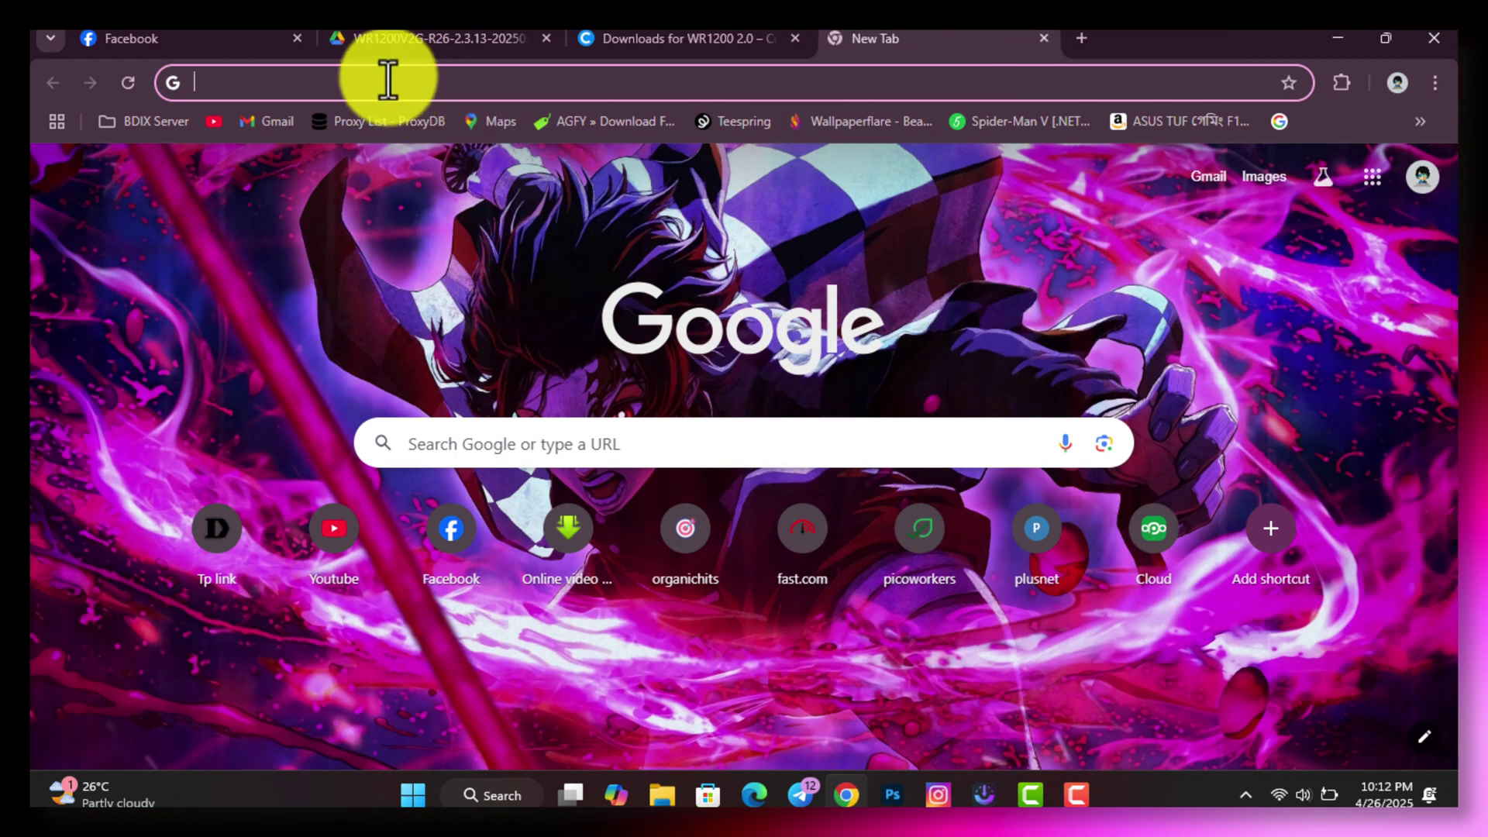
type("192.168.10.1")
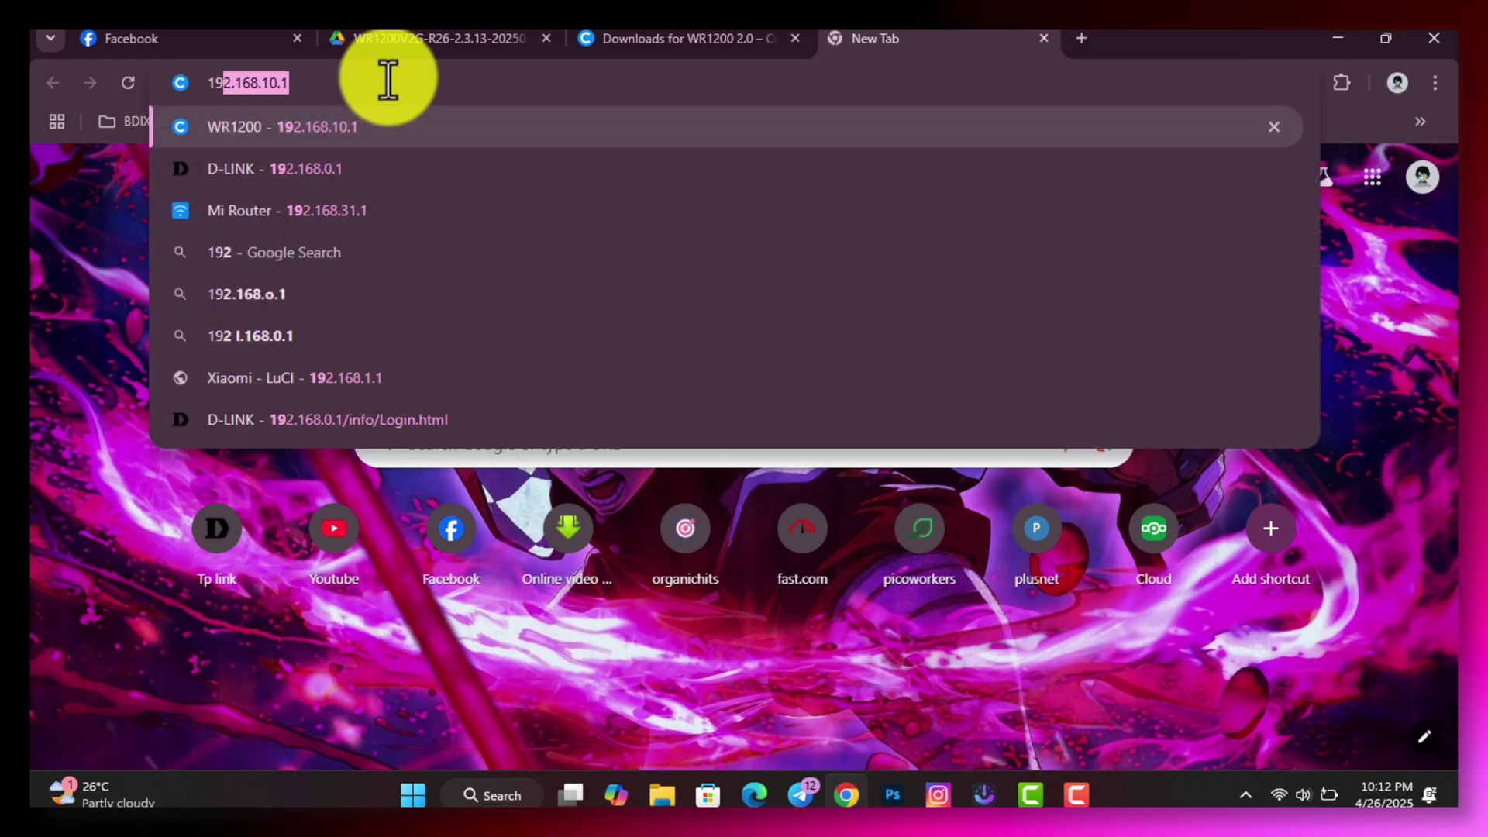
key("Return")
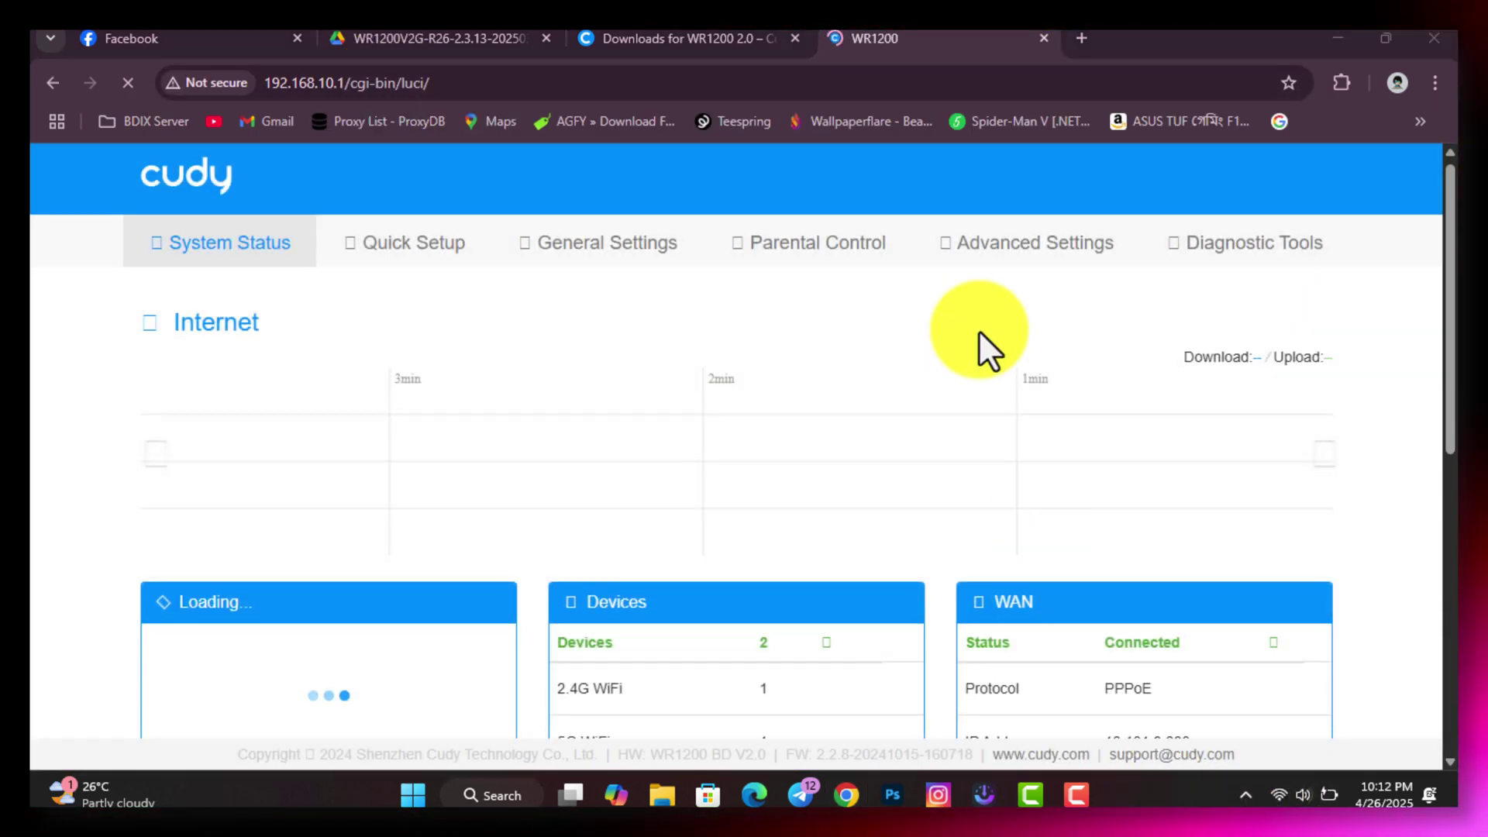
Review the router's System Status page, including its internet traffic, devices, WAN, LAN and wireless sections
scroll(979, 328, "down", 5)
scroll(979, 329, "up", 5)
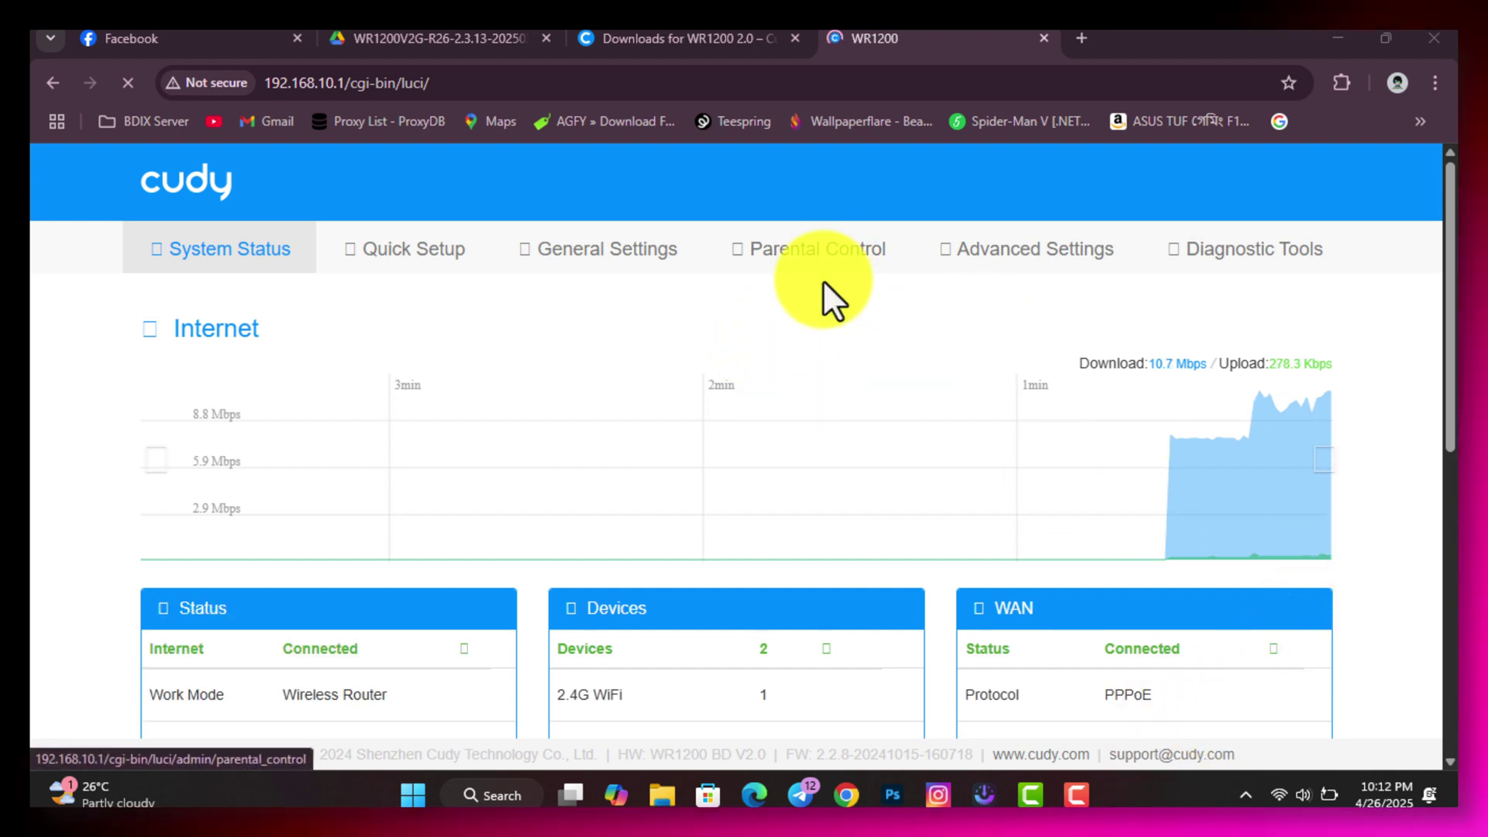
scroll(925, 403, "down", 5)
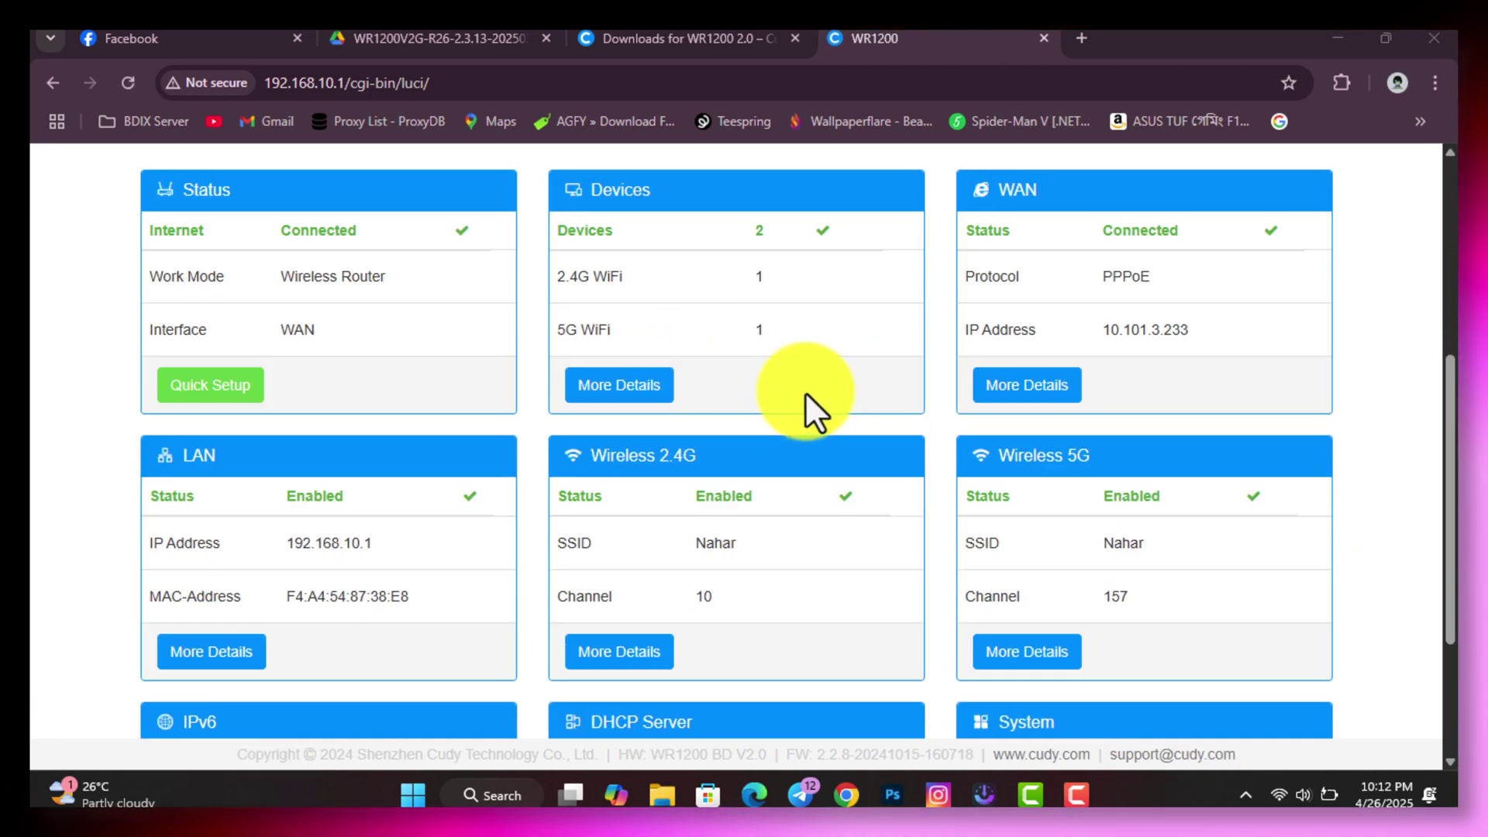
scroll(864, 365, "down", 3)
scroll(863, 365, "up", 5)
scroll(886, 355, "up", 3)
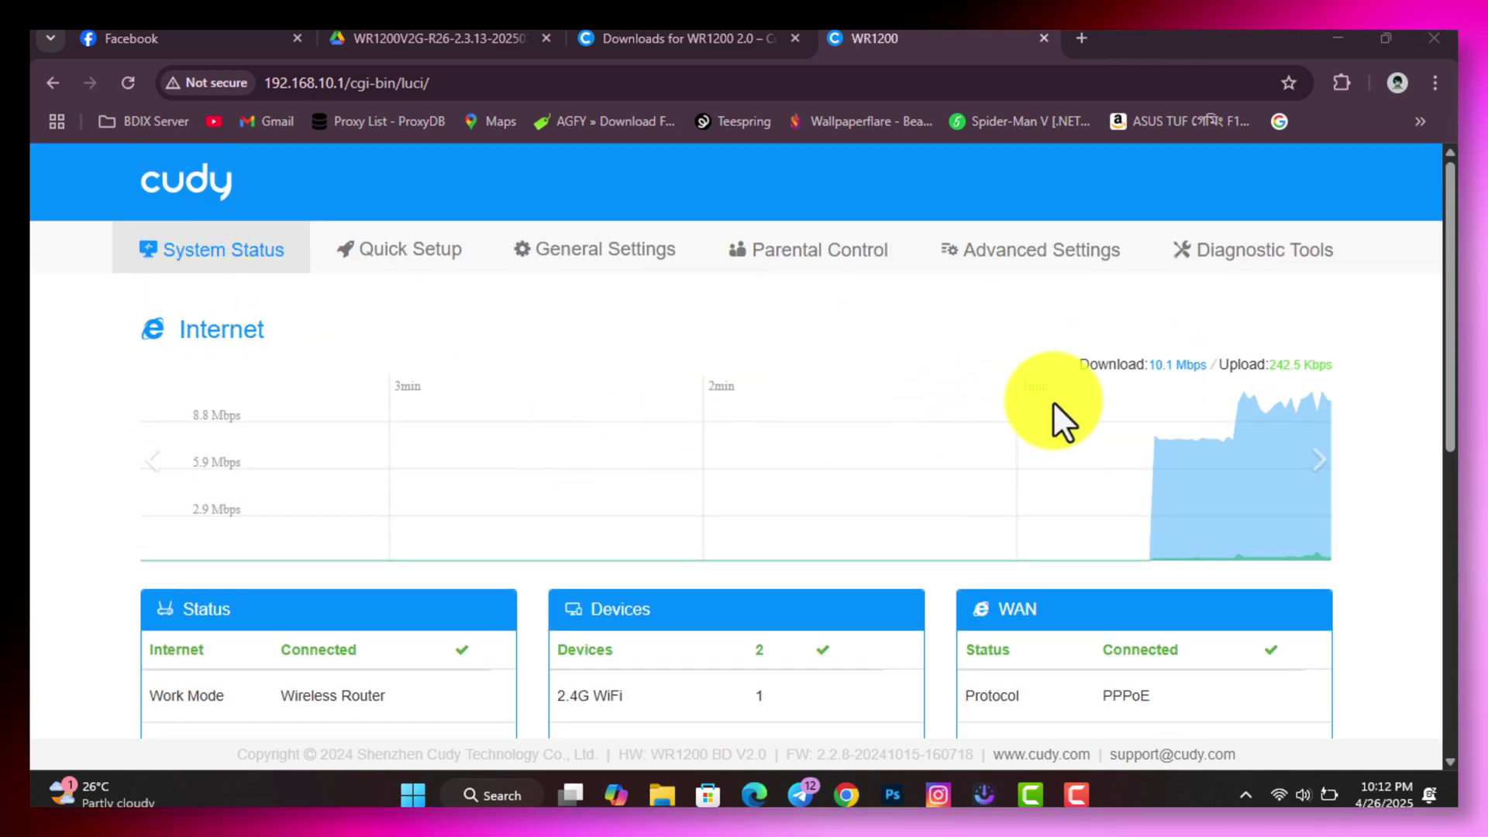
scroll(1089, 362, "down", 3)
scroll(1093, 362, "up", 3)
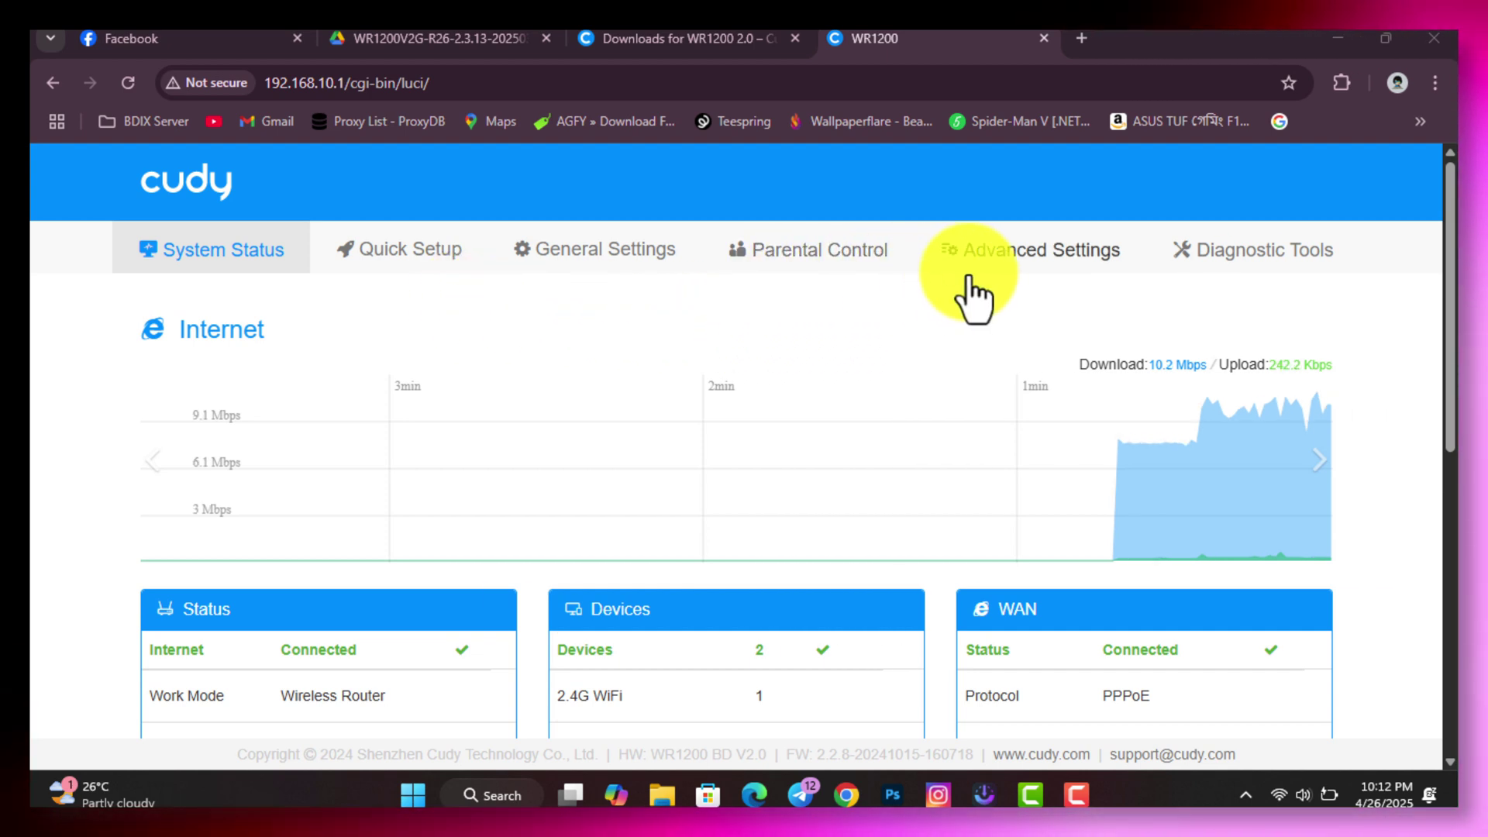
Open the Firmware Upgrade dialog from the System section of the router's advanced settings
left_click(1036, 267)
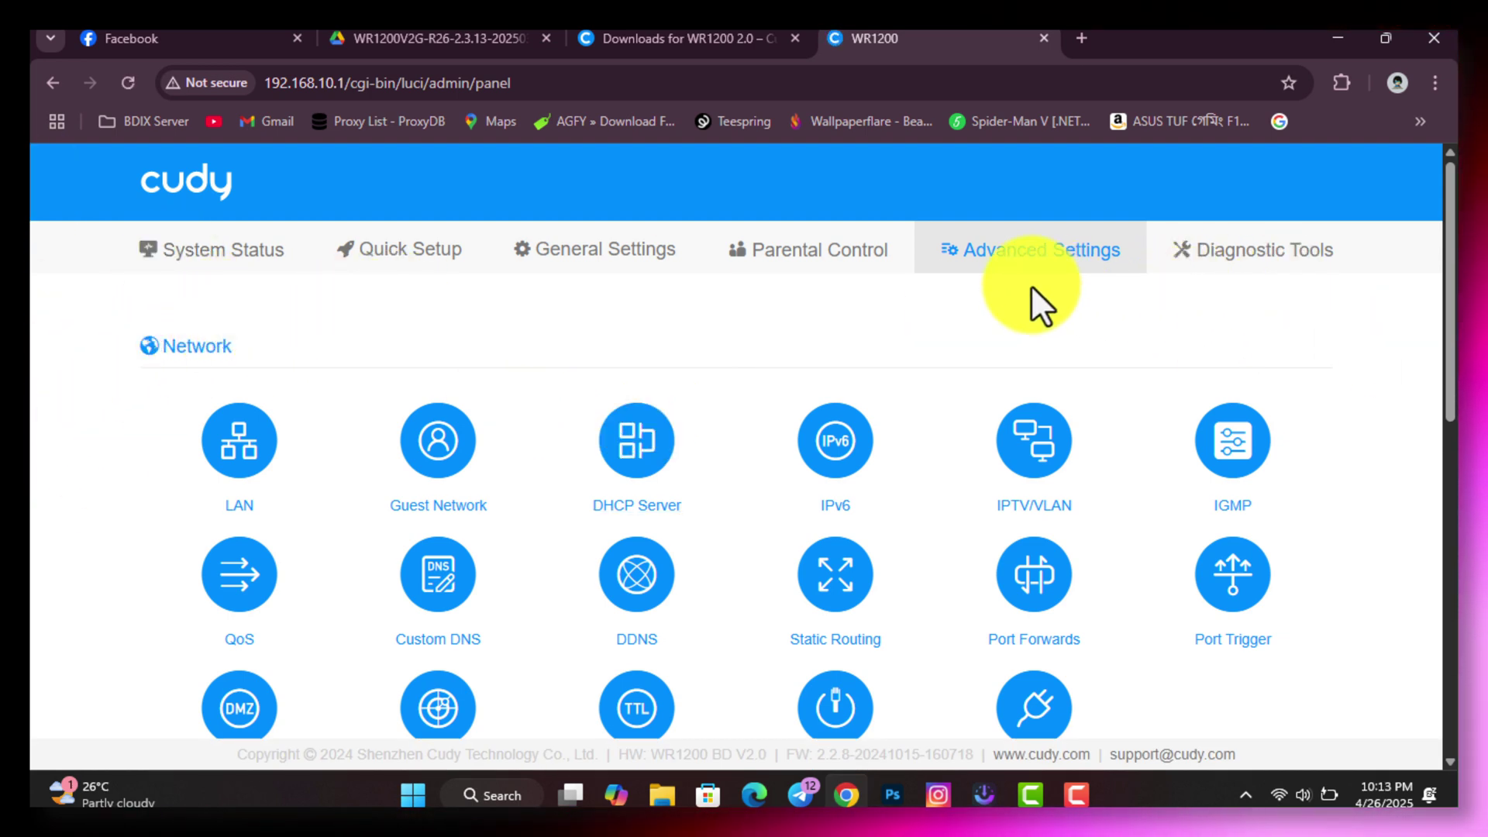
scroll(993, 286, "down", 10)
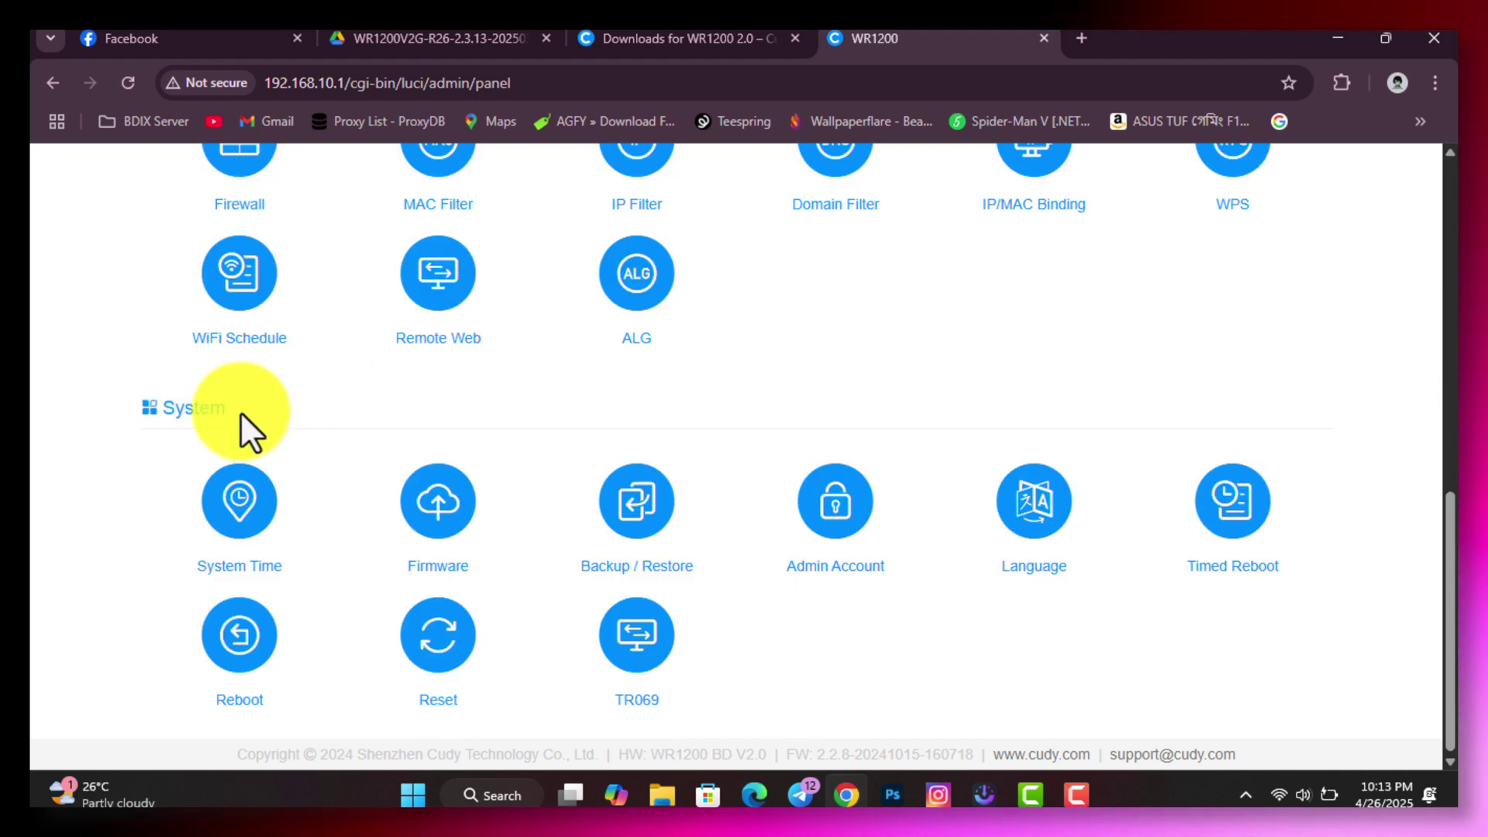
left_click(437, 535)
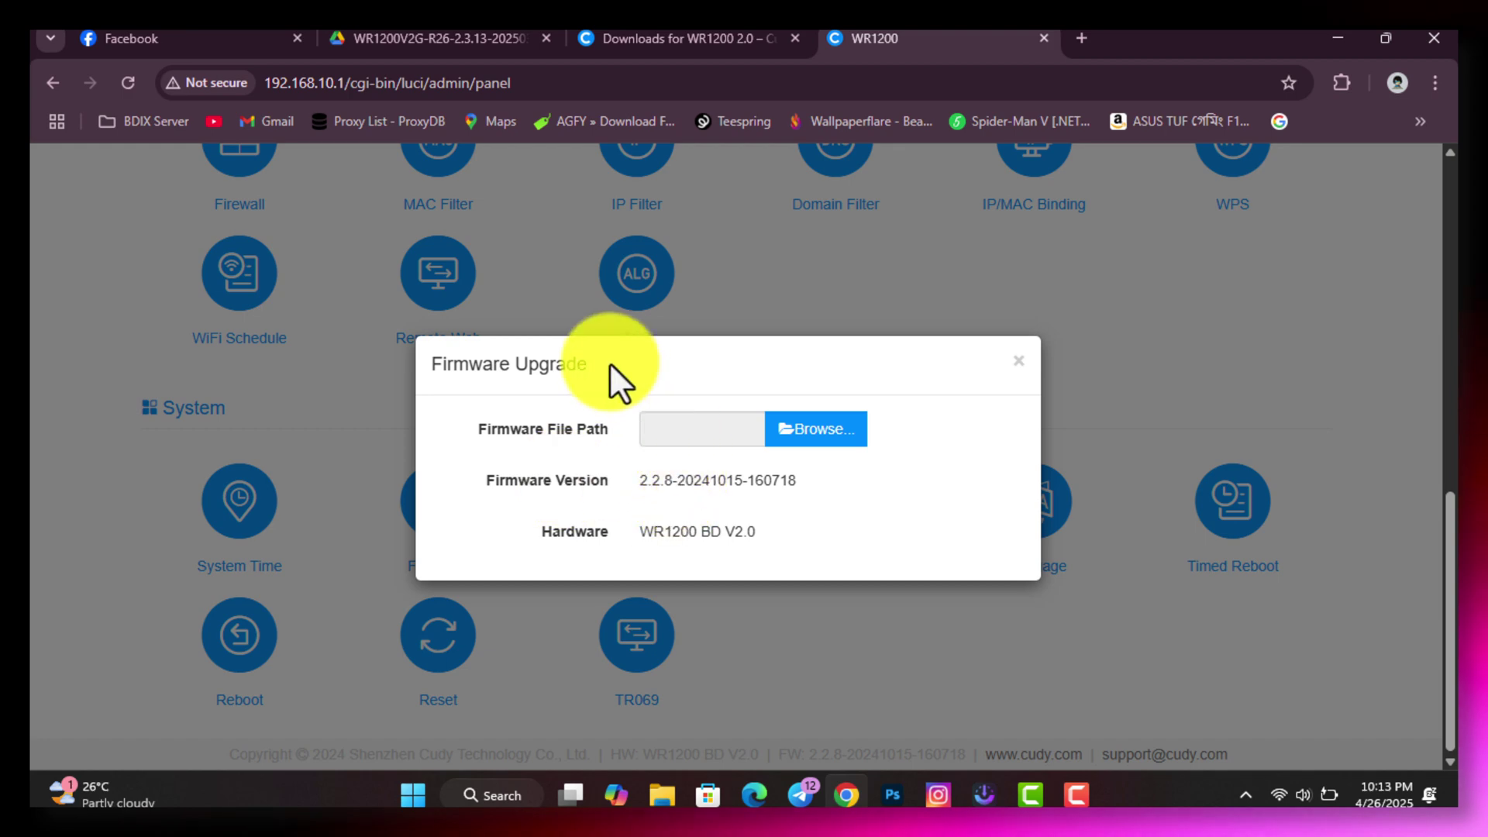
left_click(1018, 362)
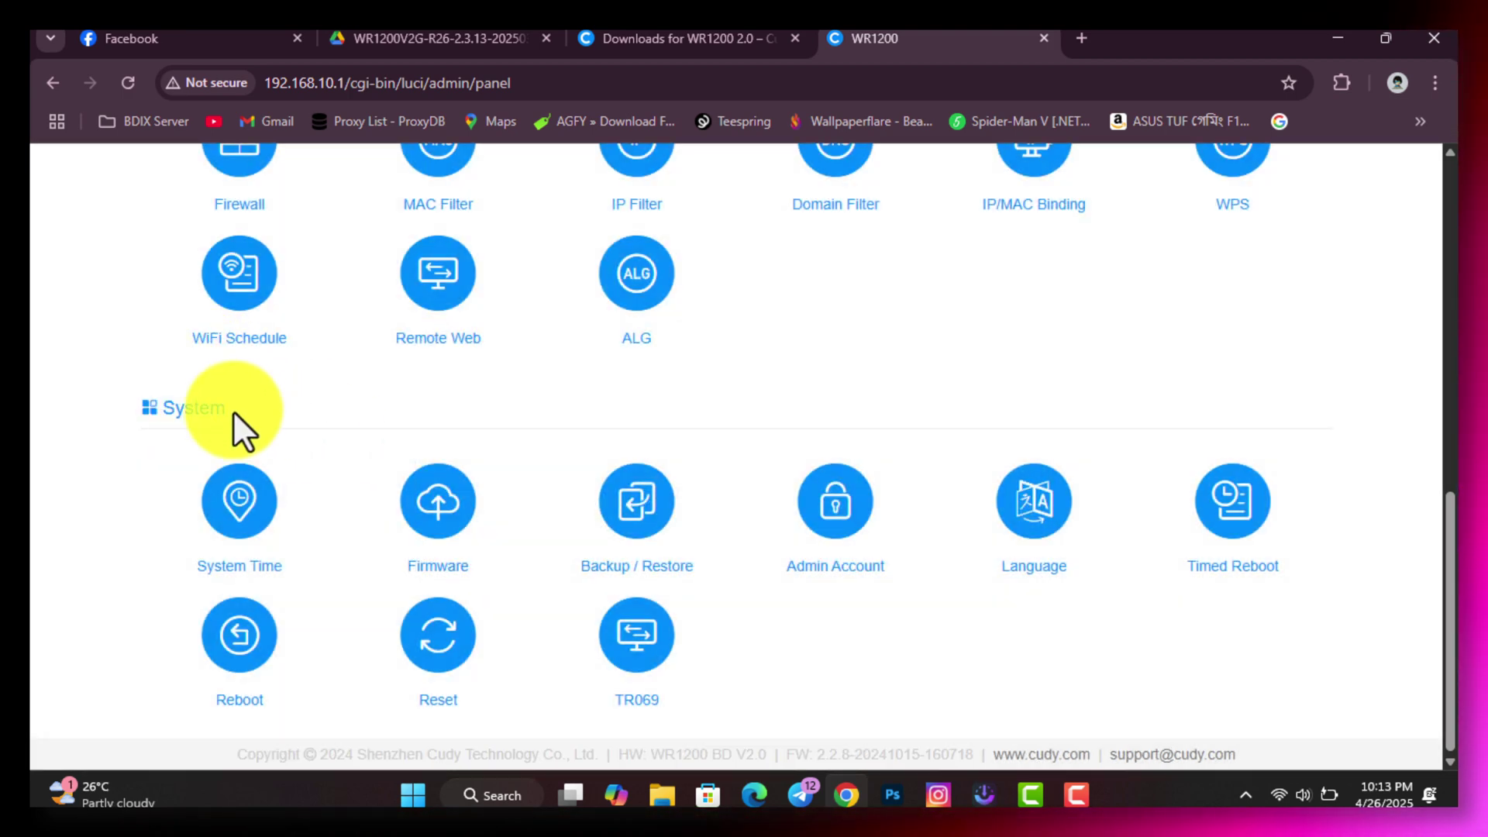
left_click(454, 555)
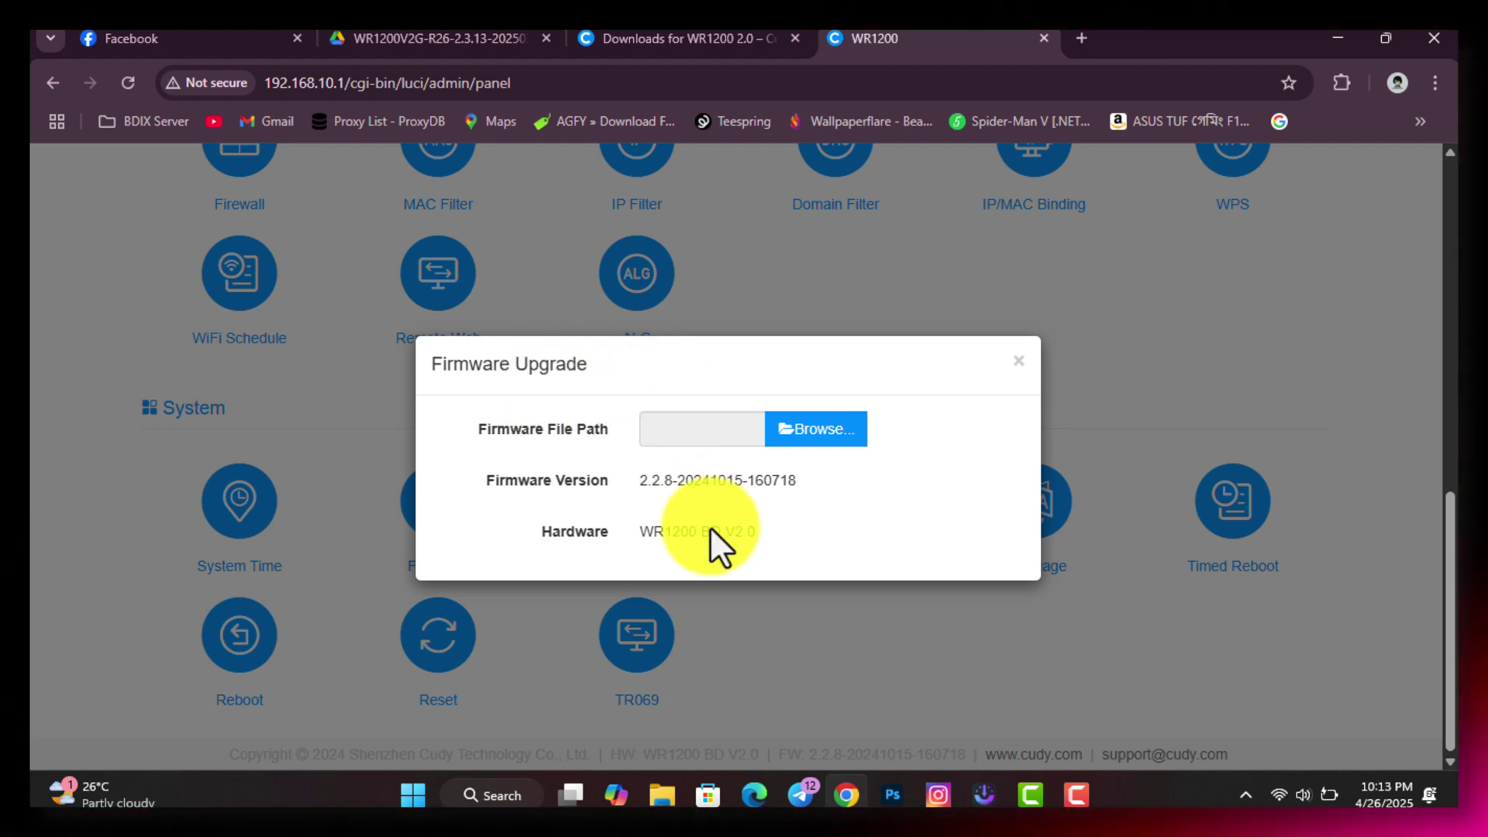
Examine the firmware version, hardware model and firmware file selection in the Firmware Upgrade dialog
left_click(828, 439)
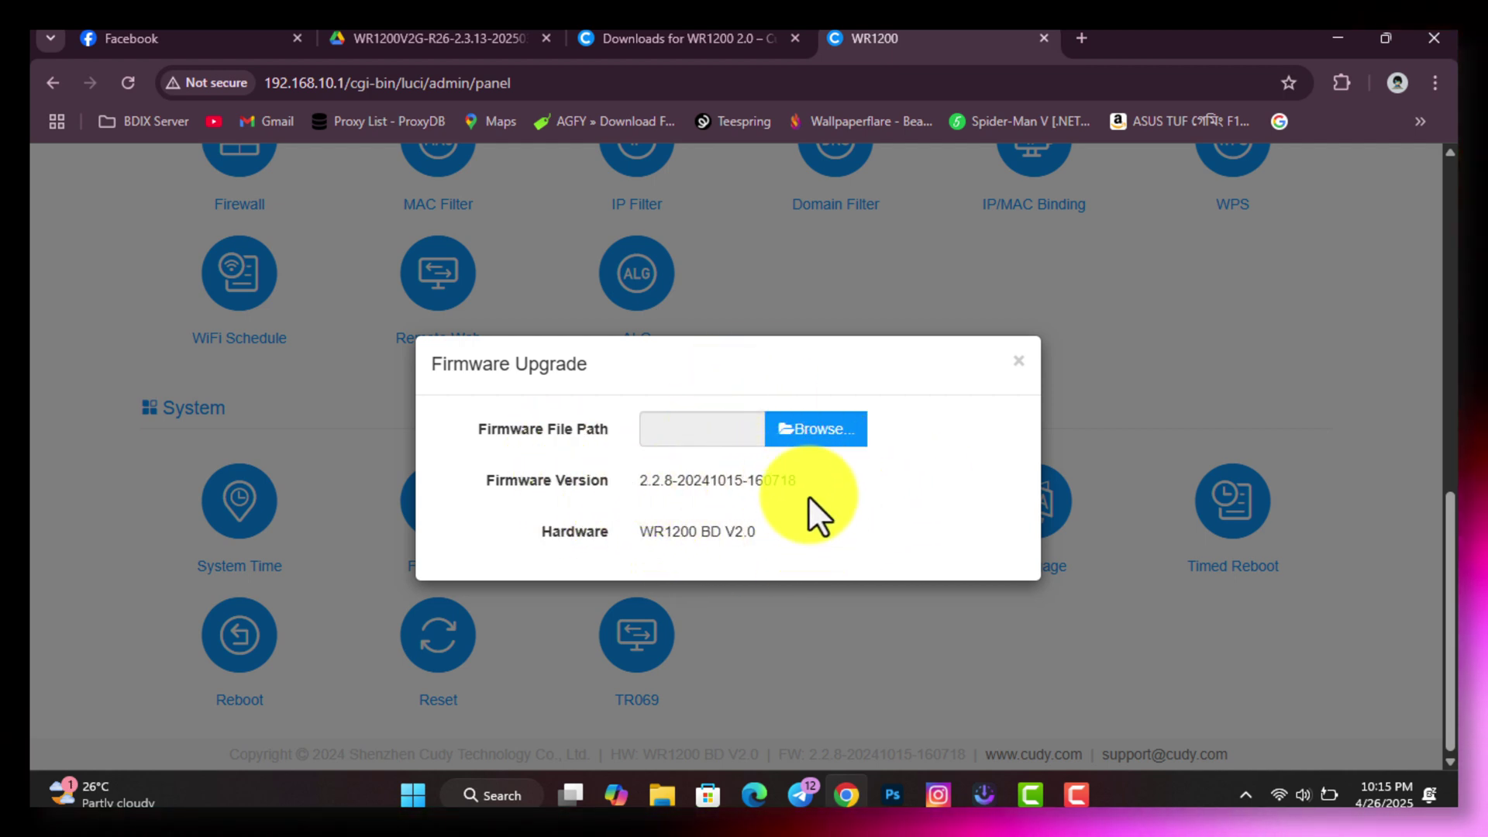
left_click_drag(798, 541, 602, 459)
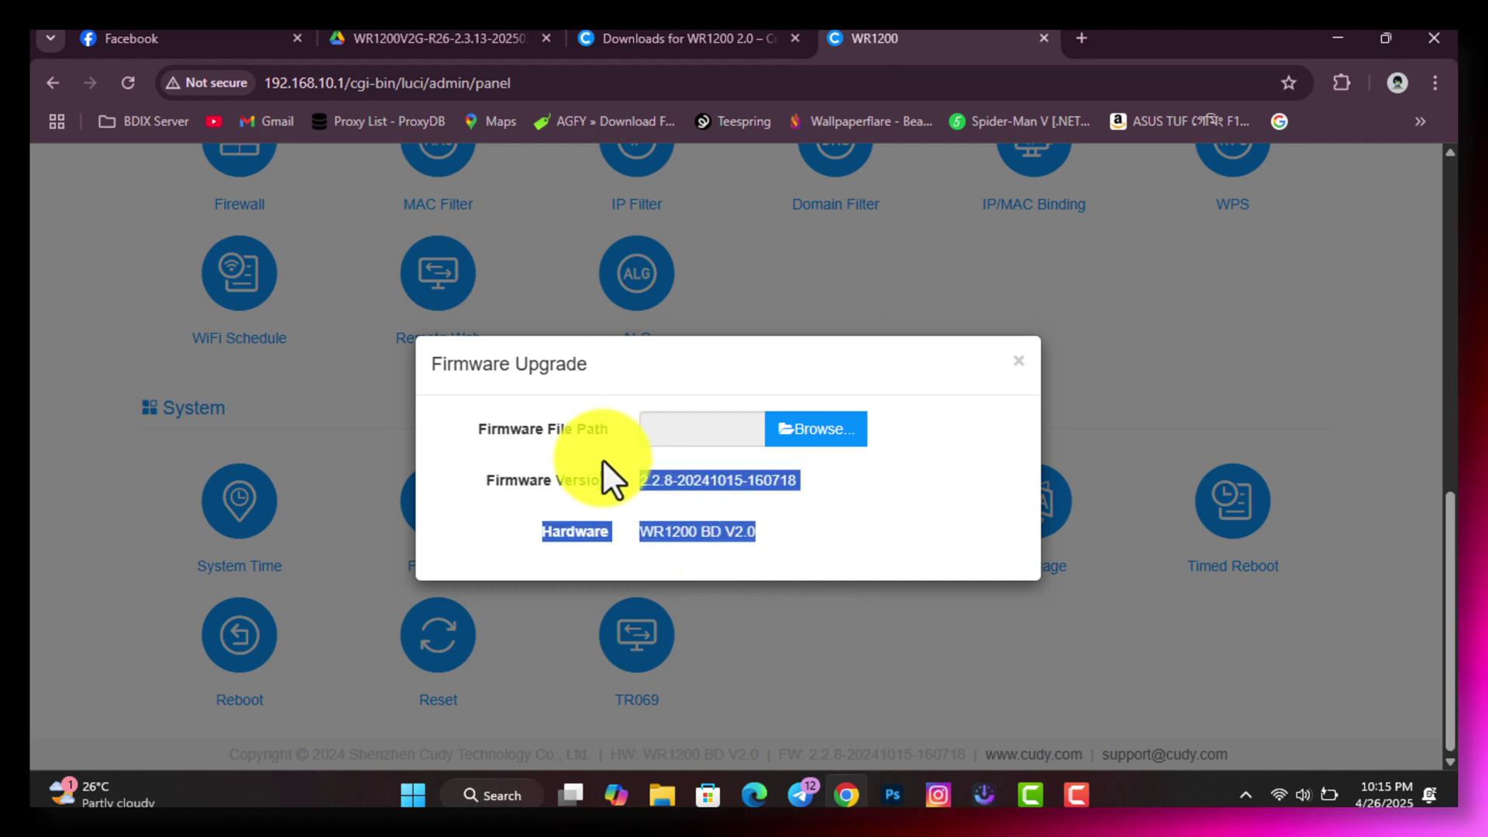
left_click(845, 457)
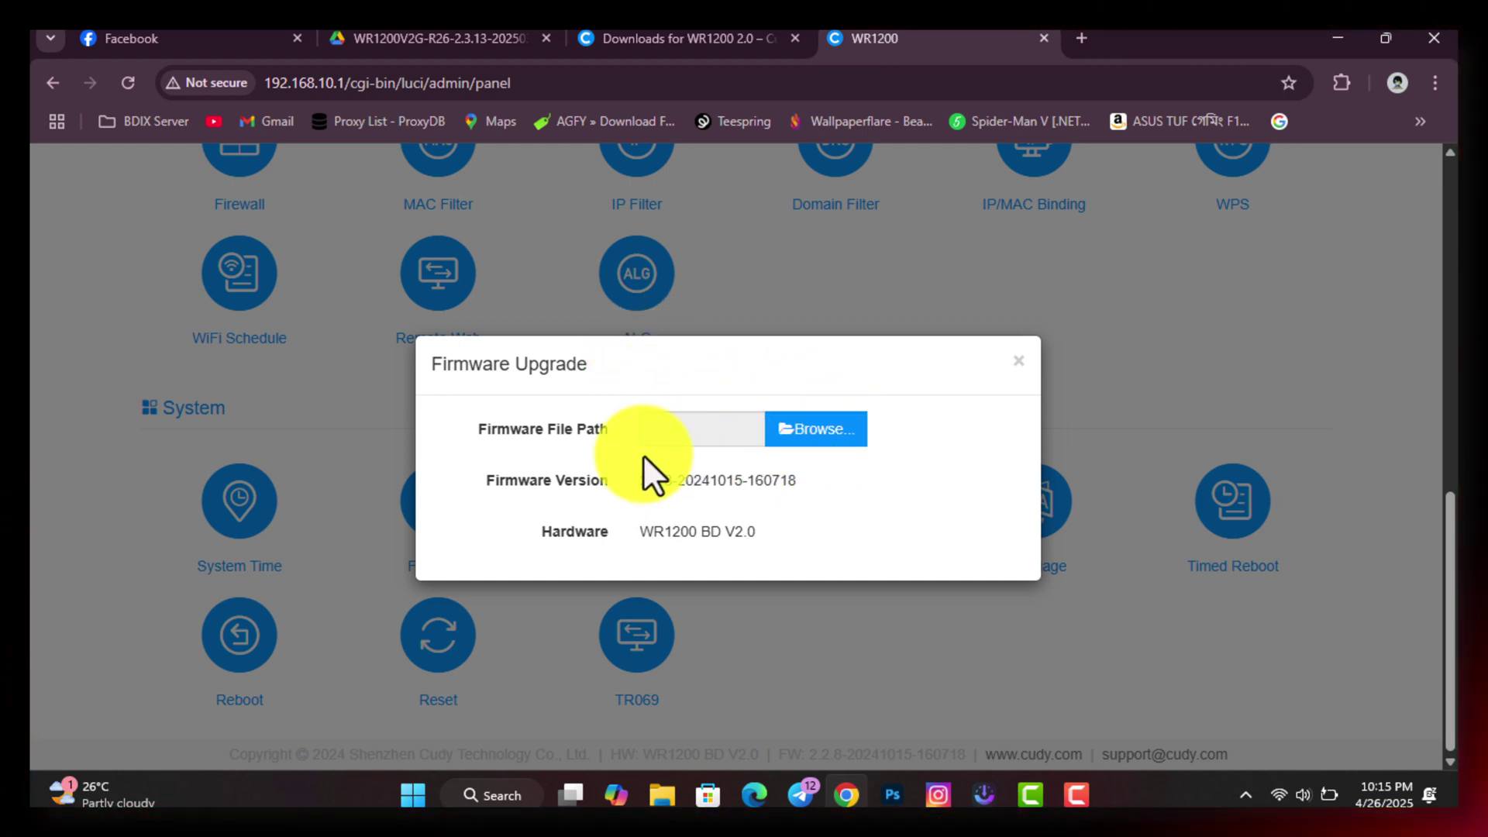
left_click(827, 448)
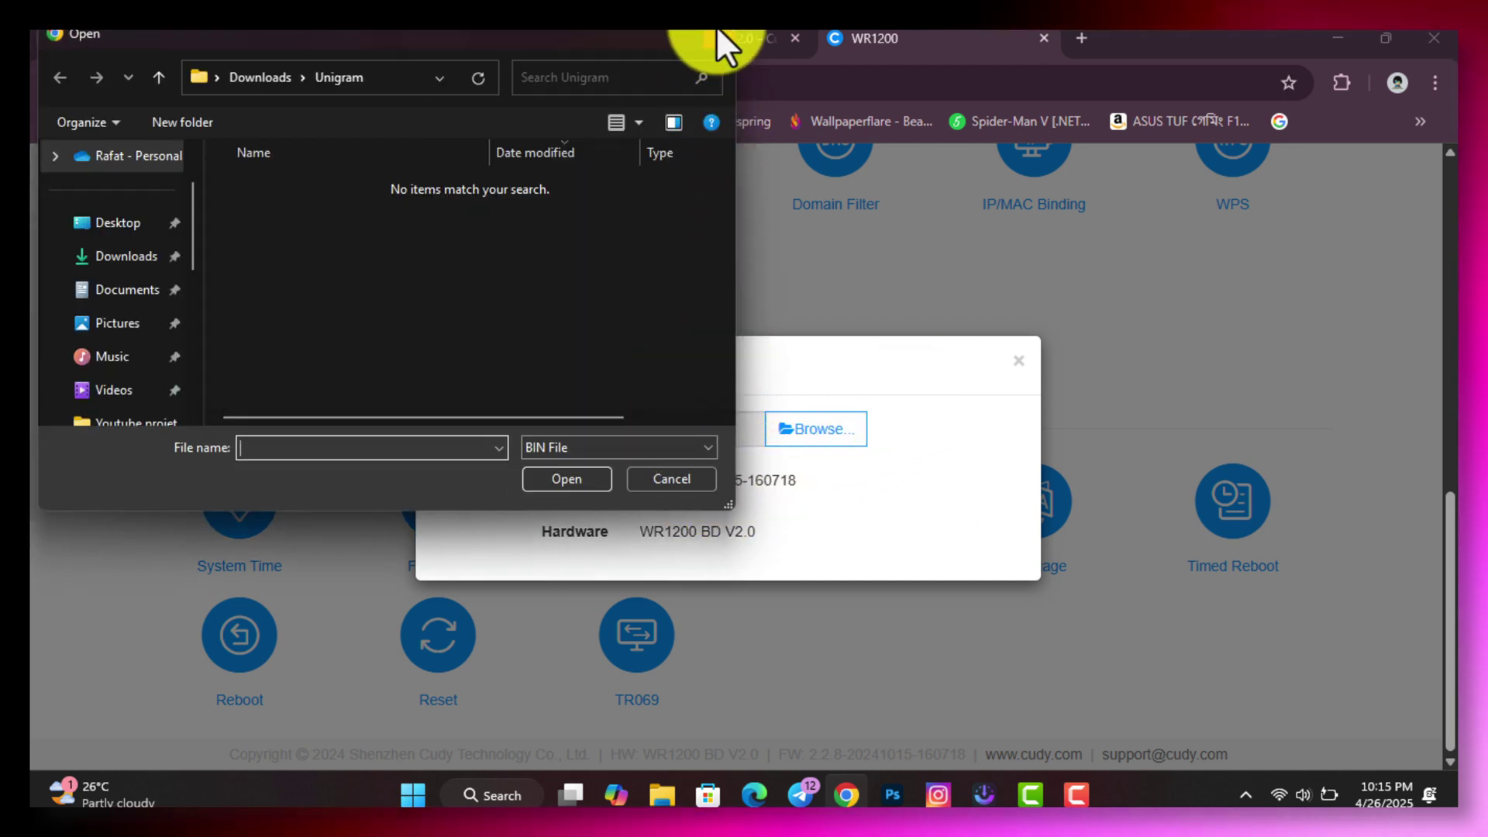
left_click(718, 33)
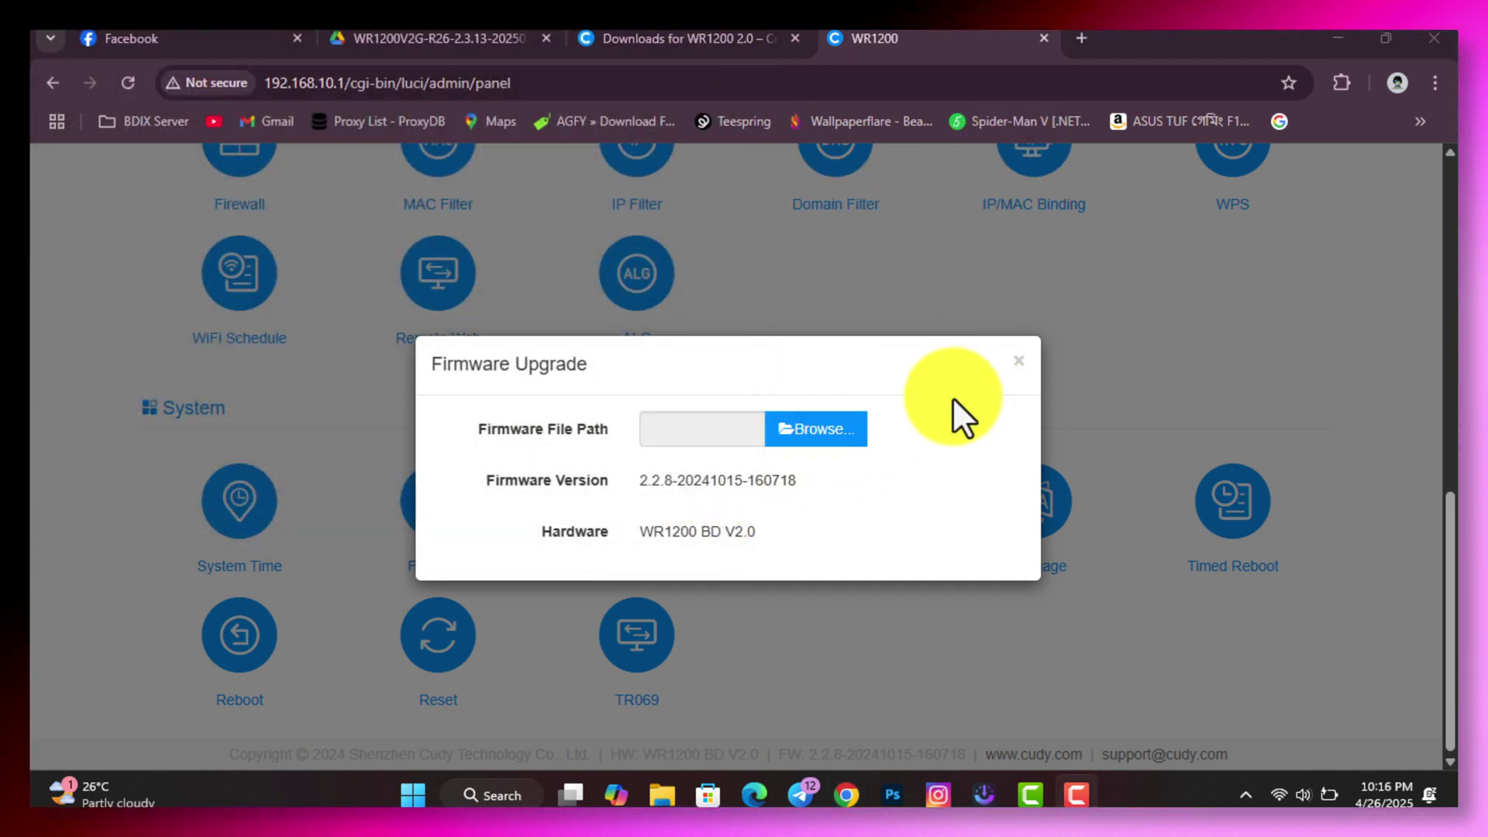
left_click(835, 446)
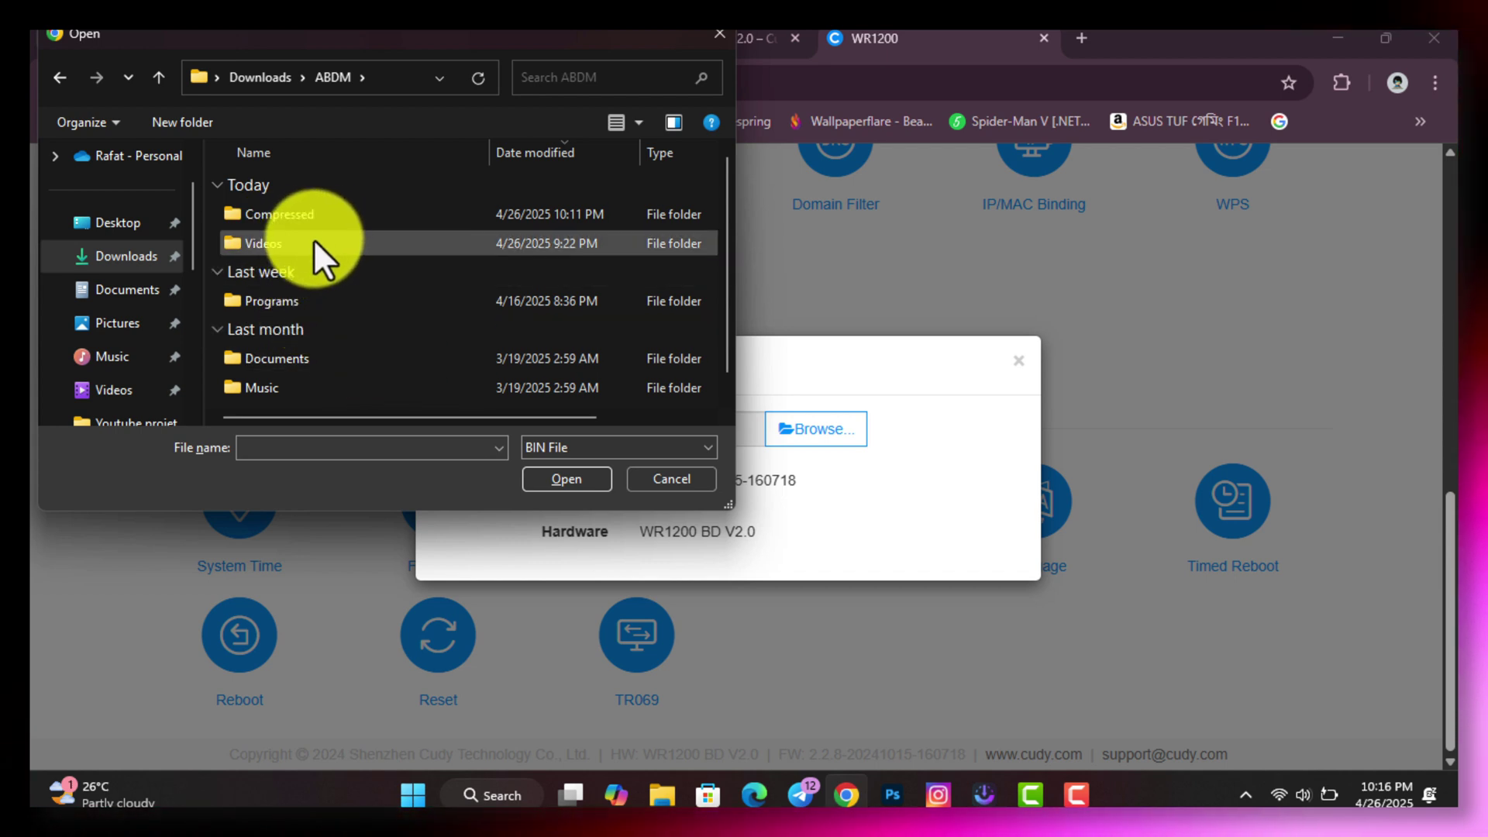
double_click(314, 214)
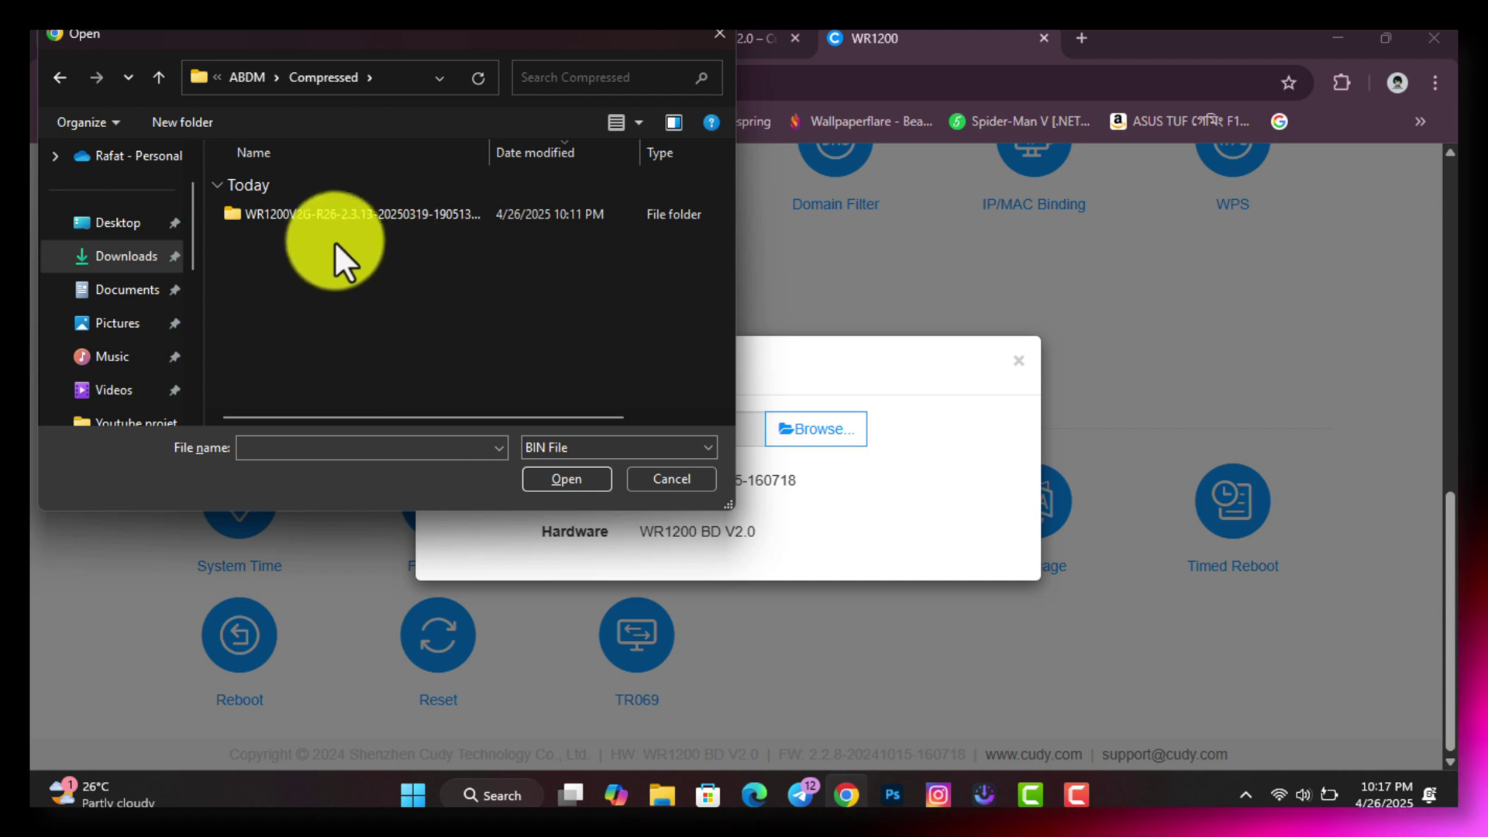
double_click(318, 219)
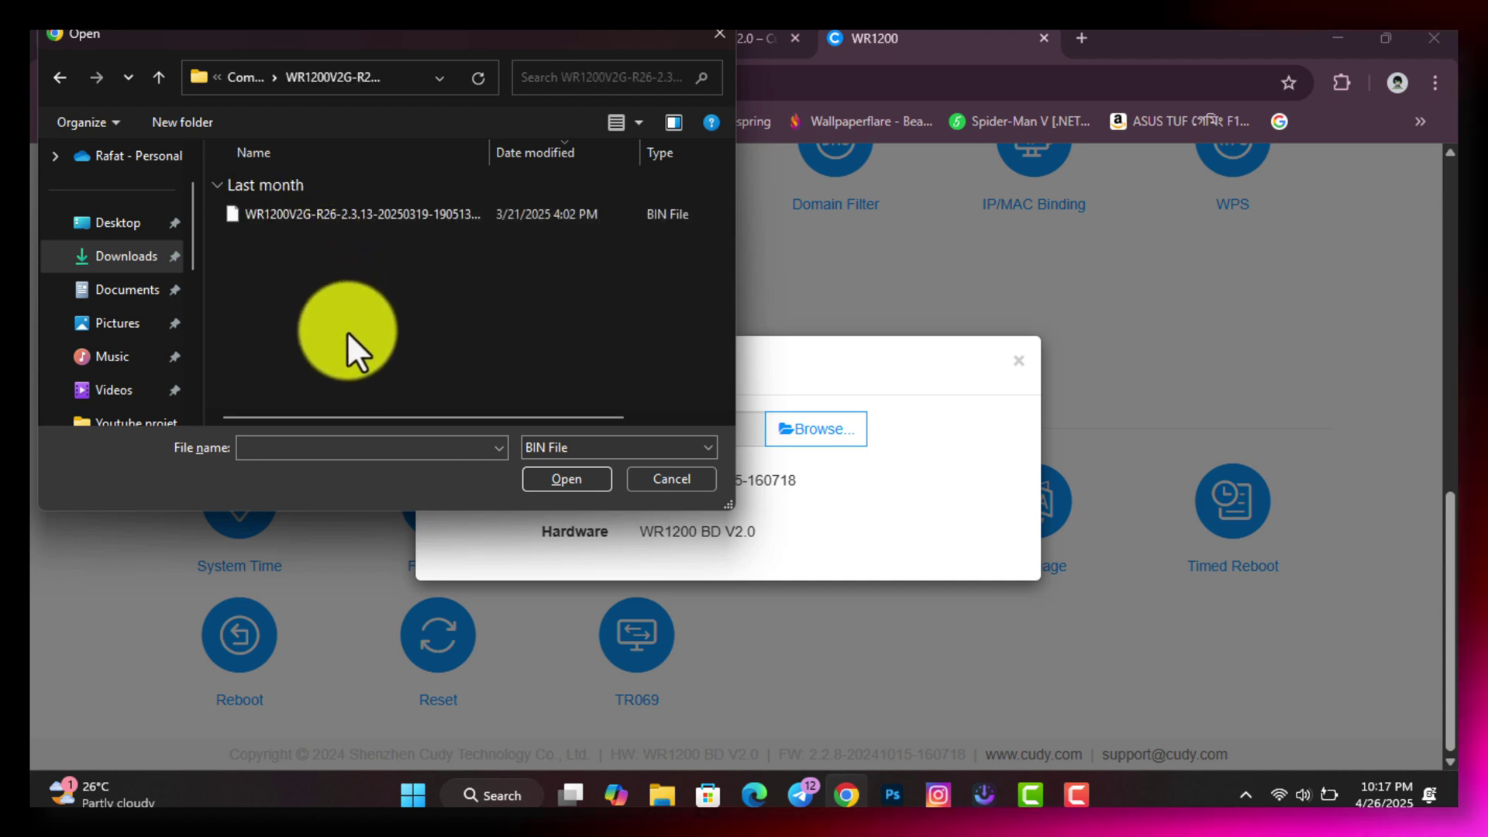
left_click(510, 213)
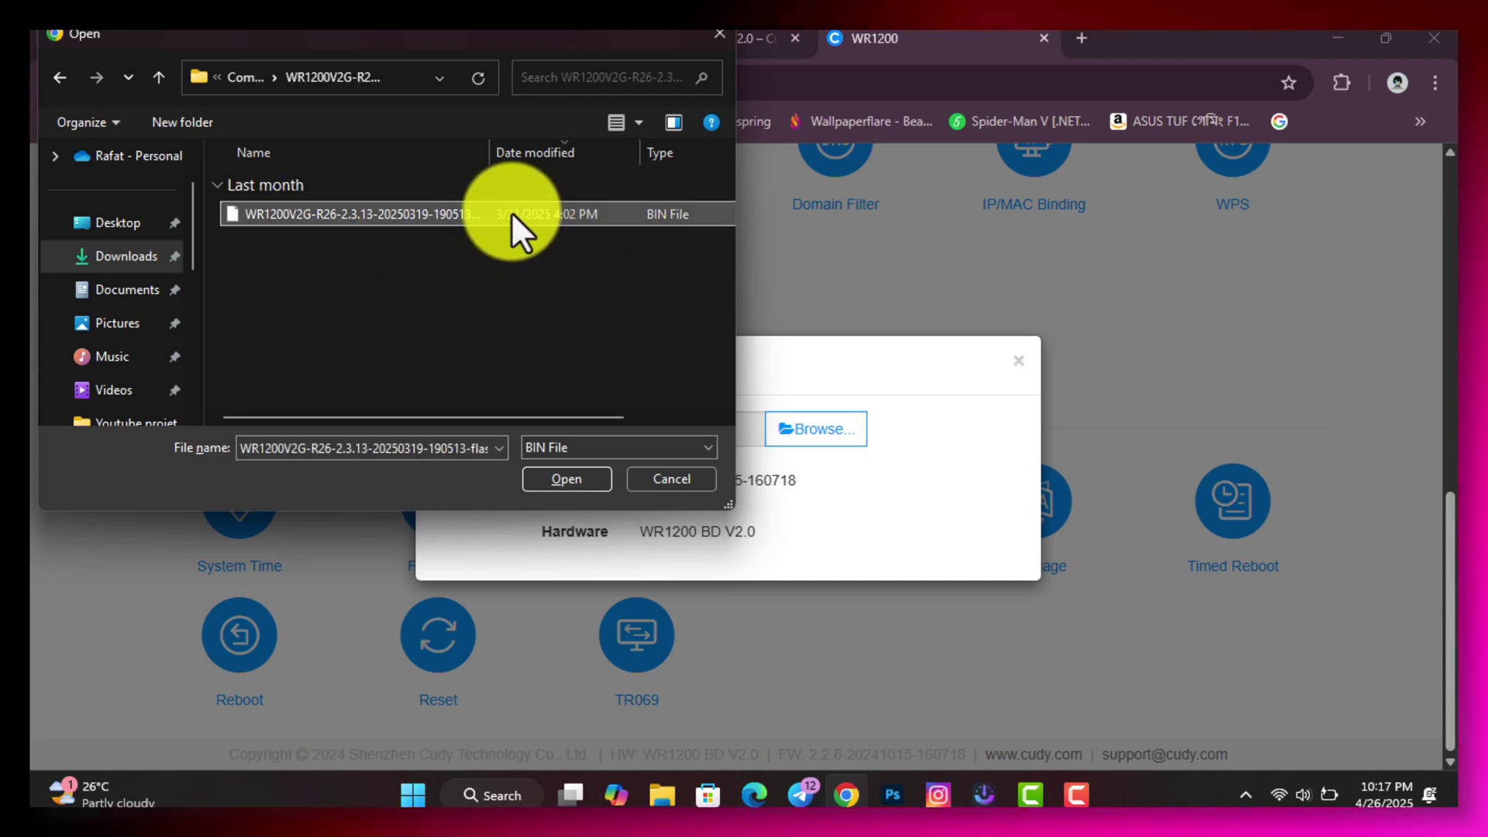
left_click(569, 479)
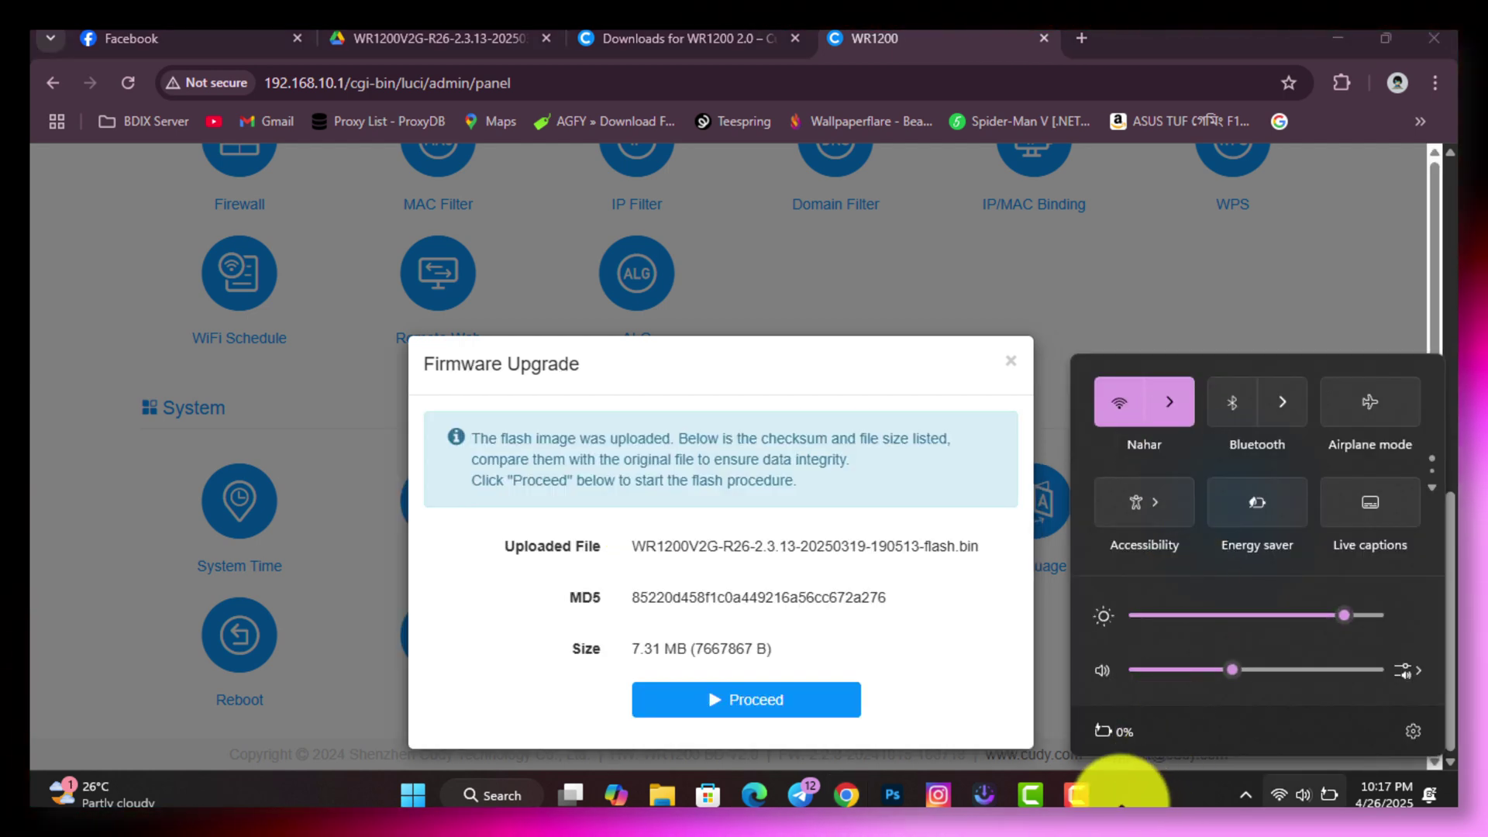
Check the computer's Wi-Fi connection and power status in the quick settings before flashing
left_click(1197, 802)
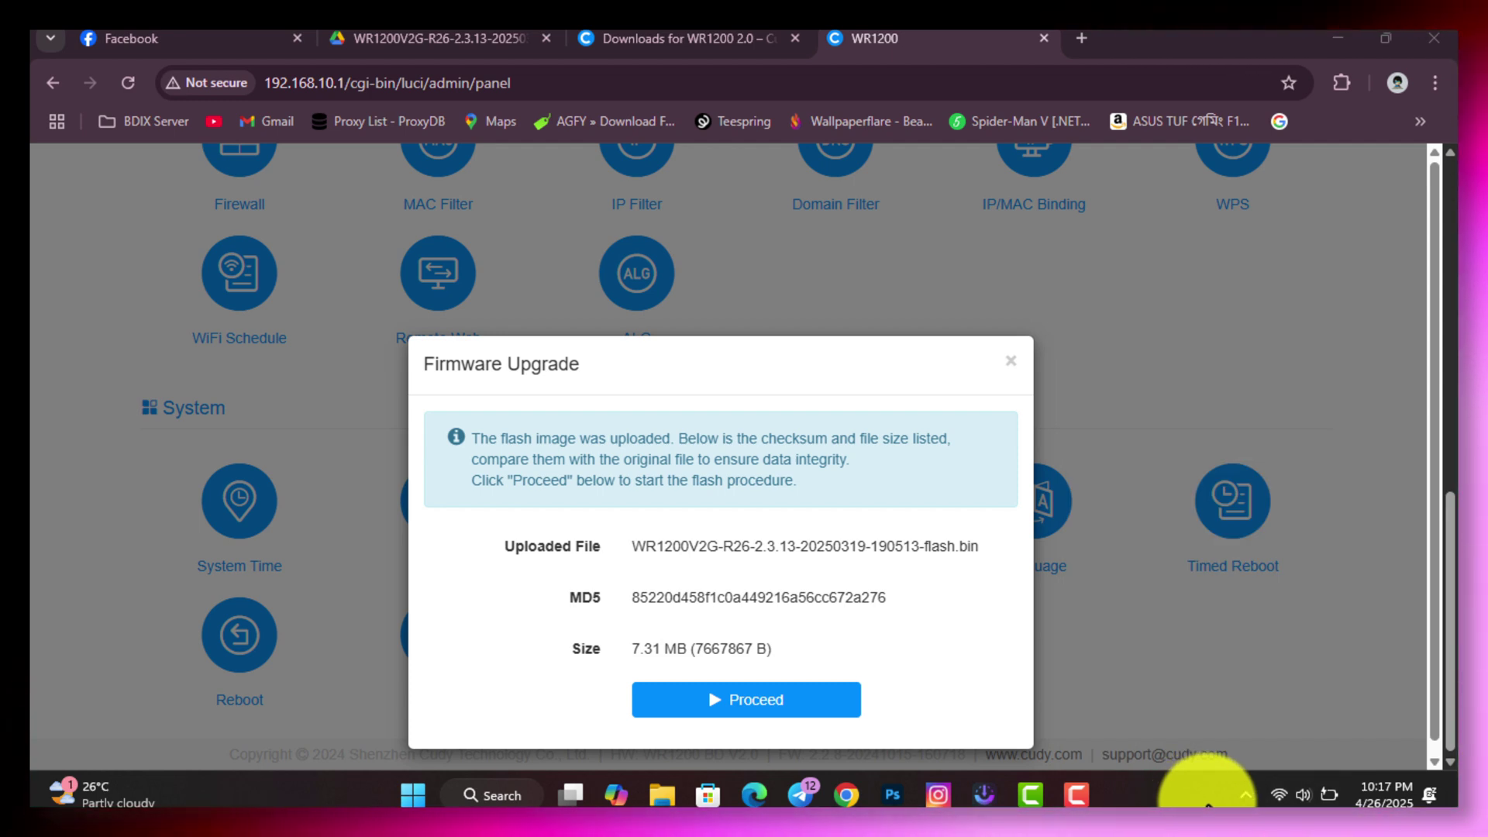
left_click(1290, 795)
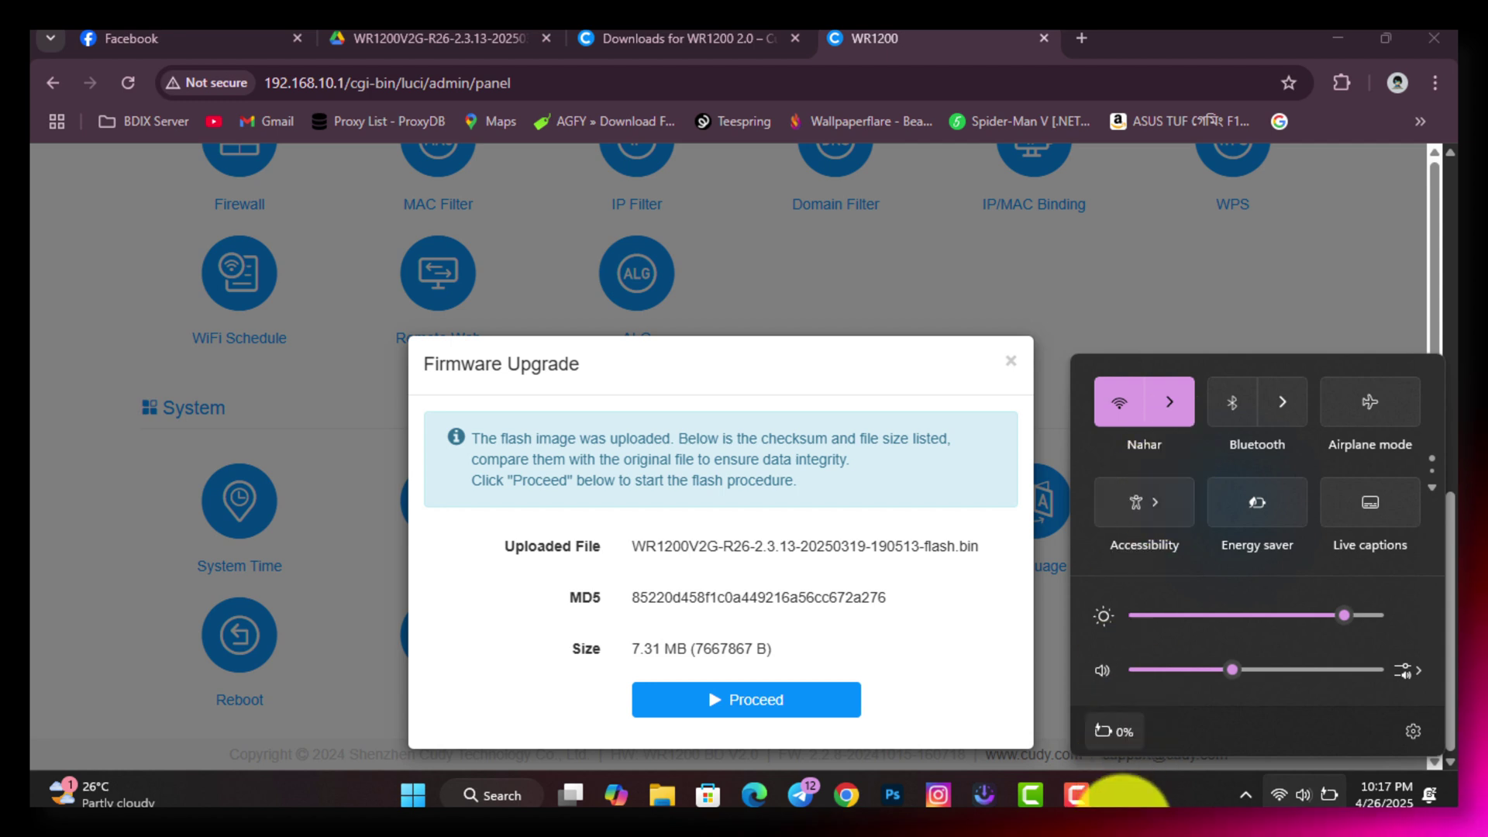
left_click(1130, 798)
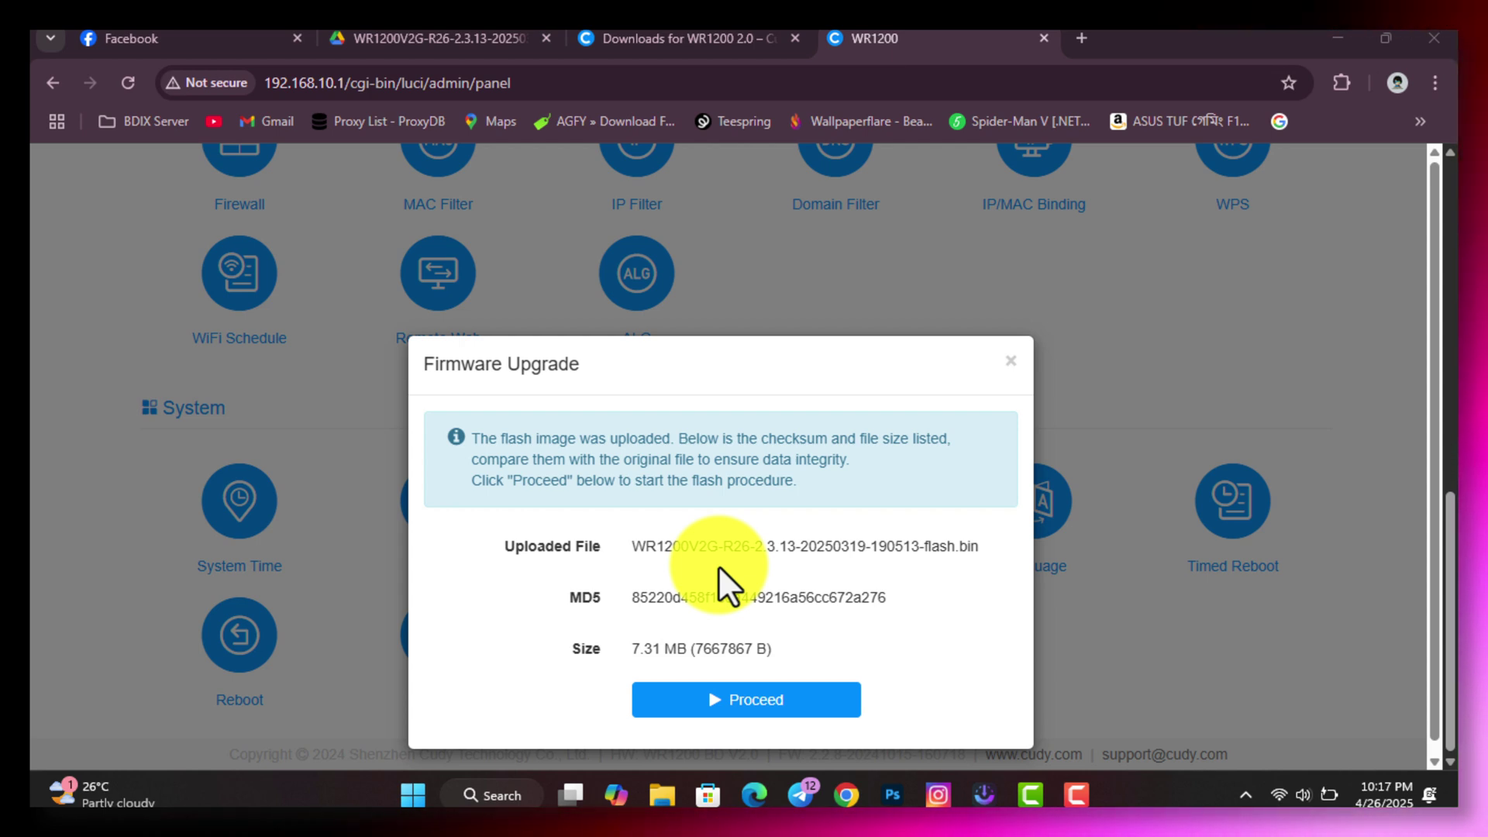
Start flashing the uploaded firmware image and check the computer's Wi-Fi connection during the process
left_click(712, 702)
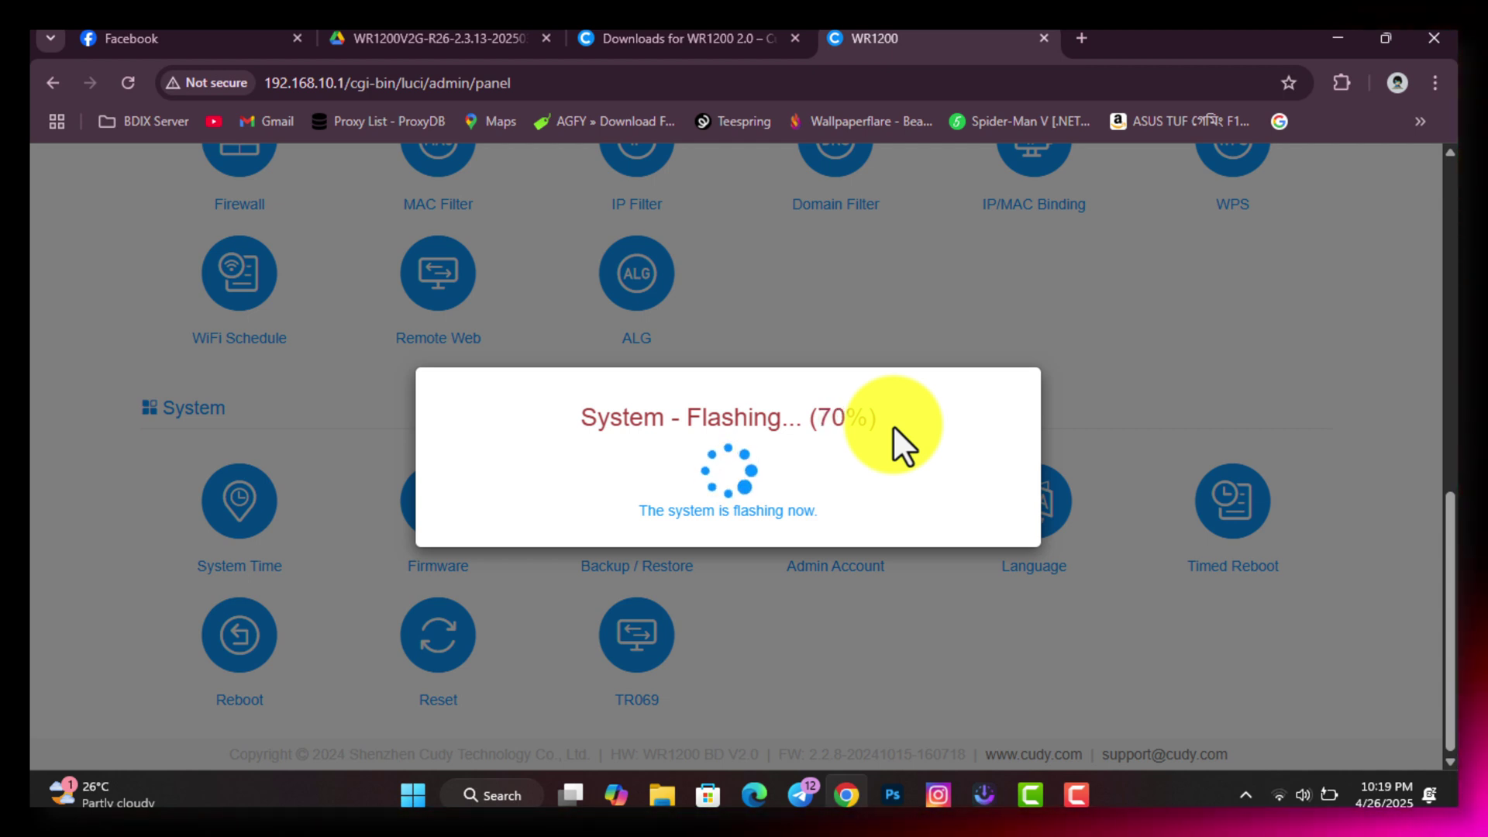
left_click(1327, 795)
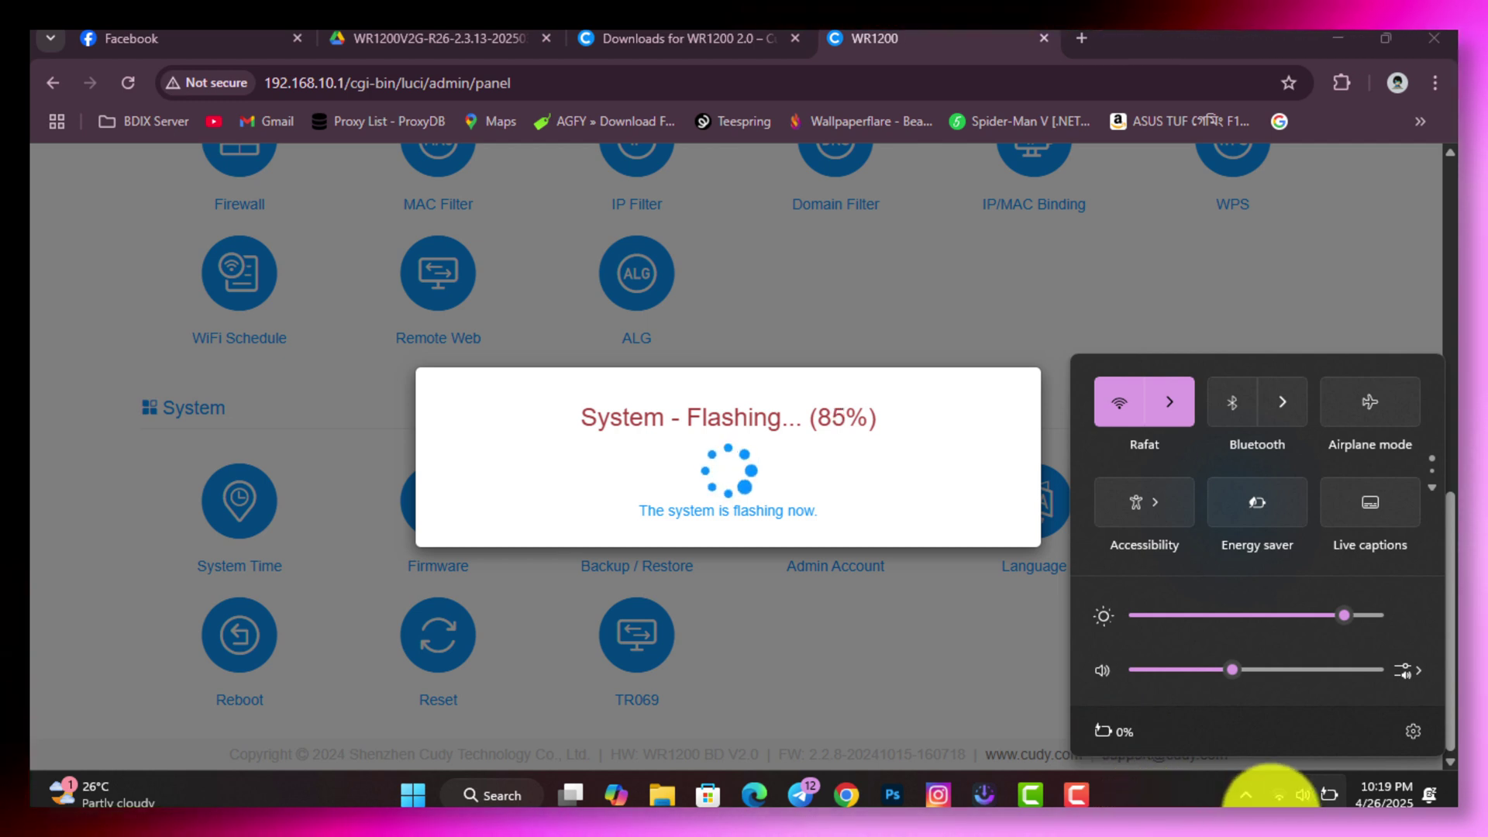
left_click(1288, 794)
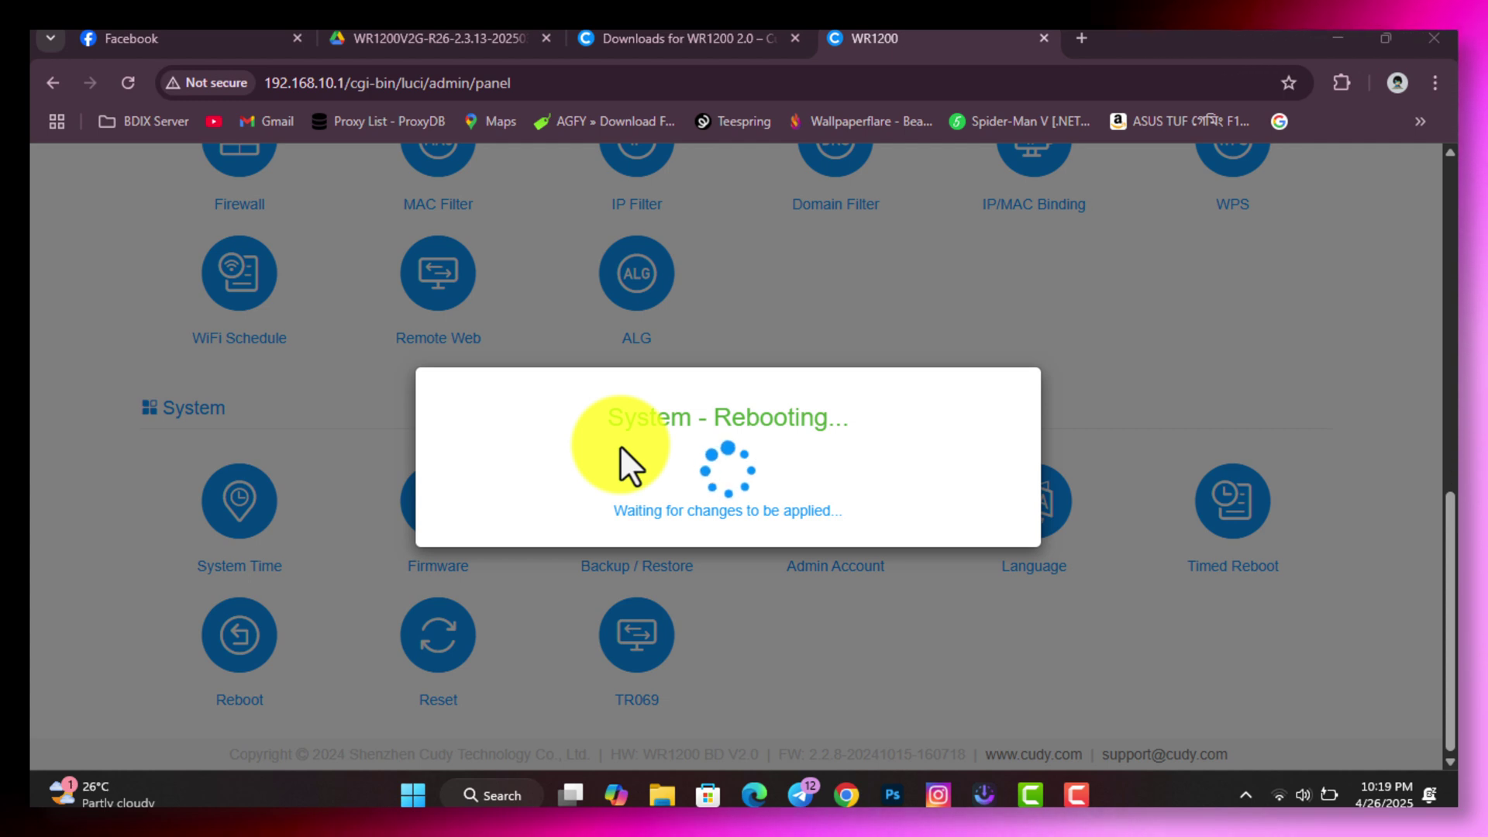
Switch the computer's Wi-Fi connection to the Cudy router's own network, the first one listed below the currently connected network
left_click(1316, 794)
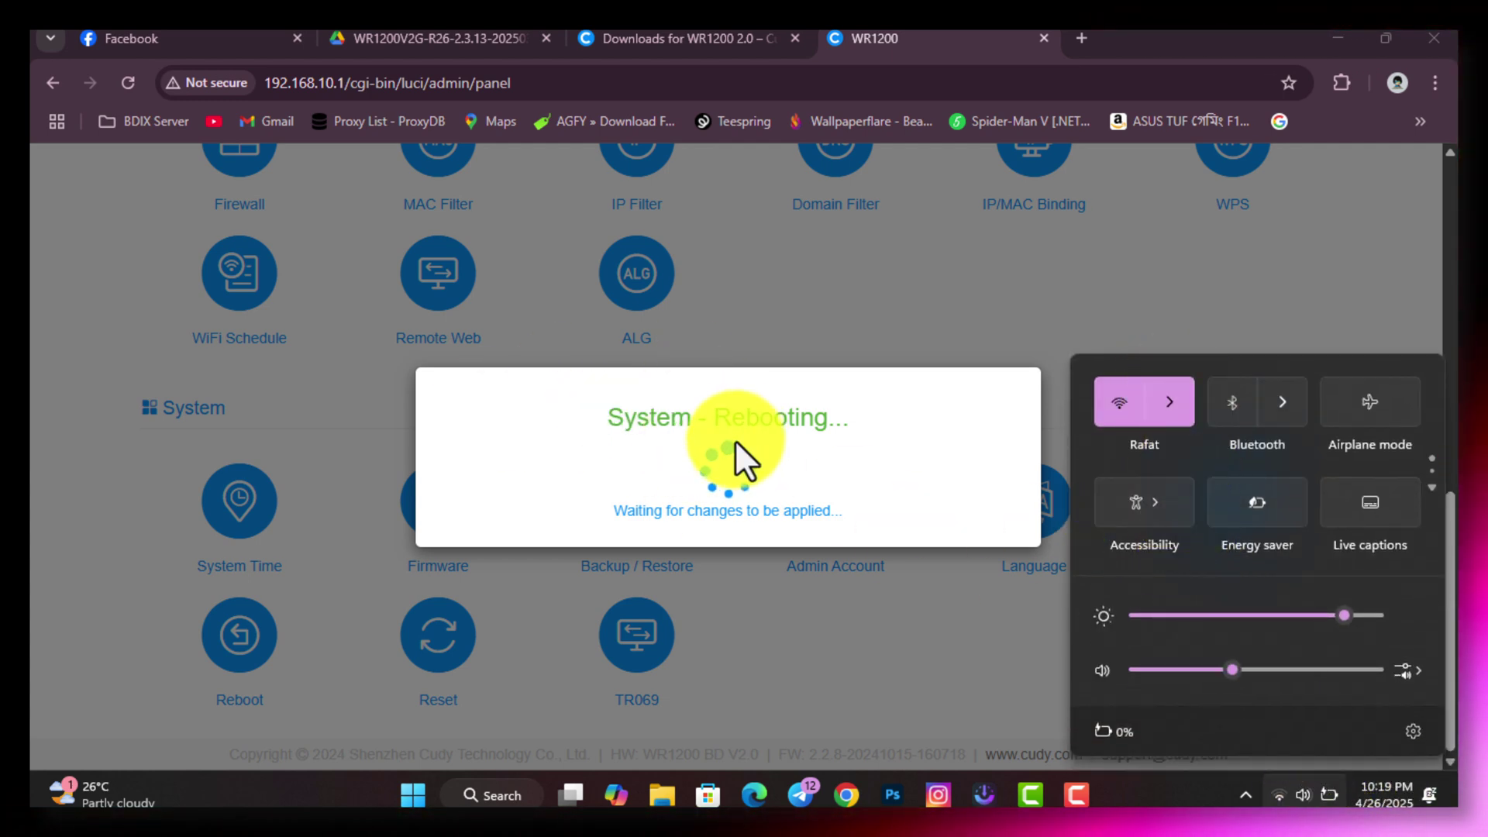
left_click(1172, 399)
scroll(1186, 531, "down", 3)
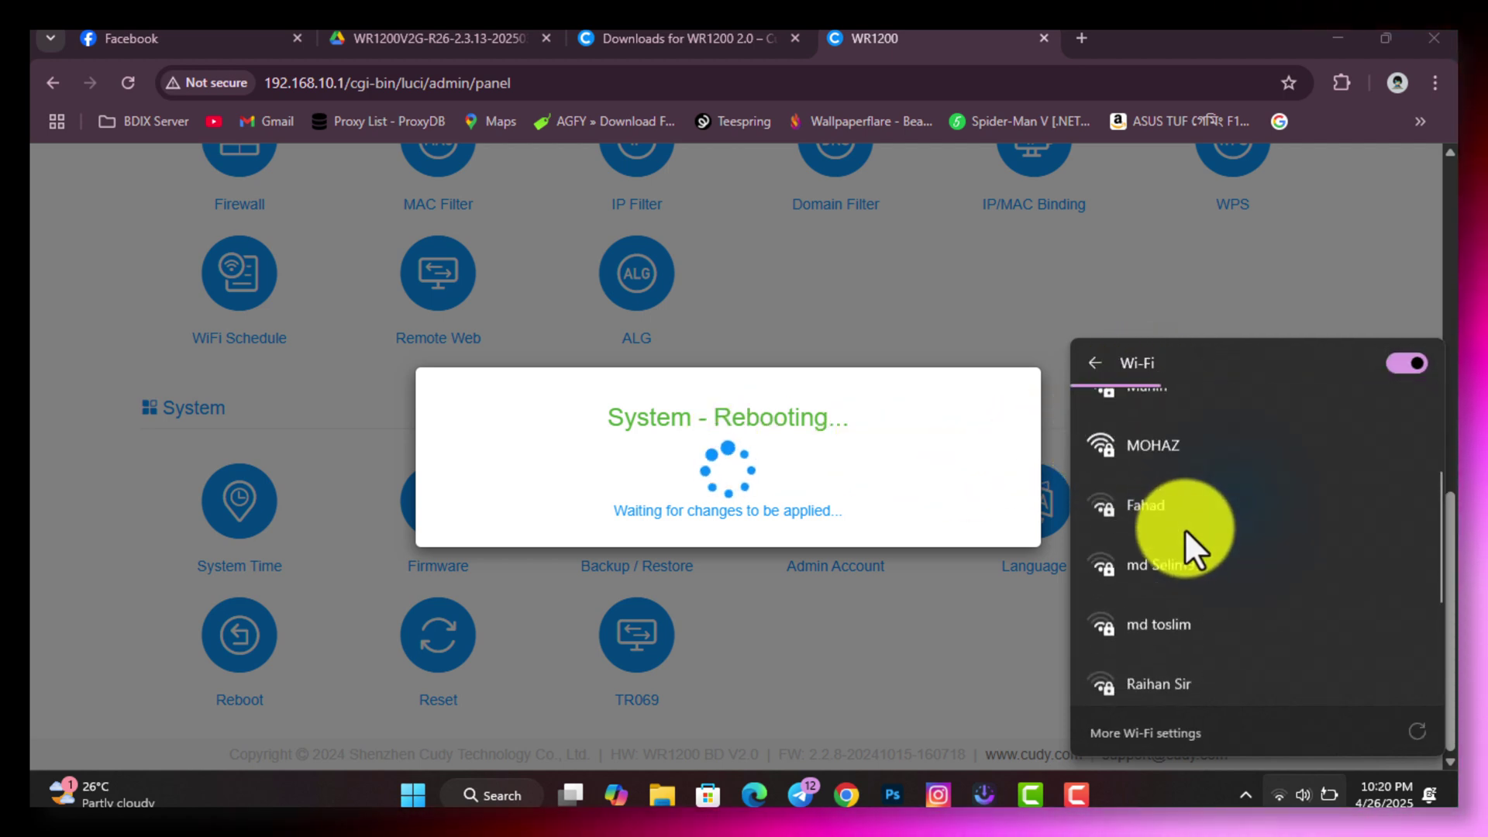
scroll(1185, 529, "up", 3)
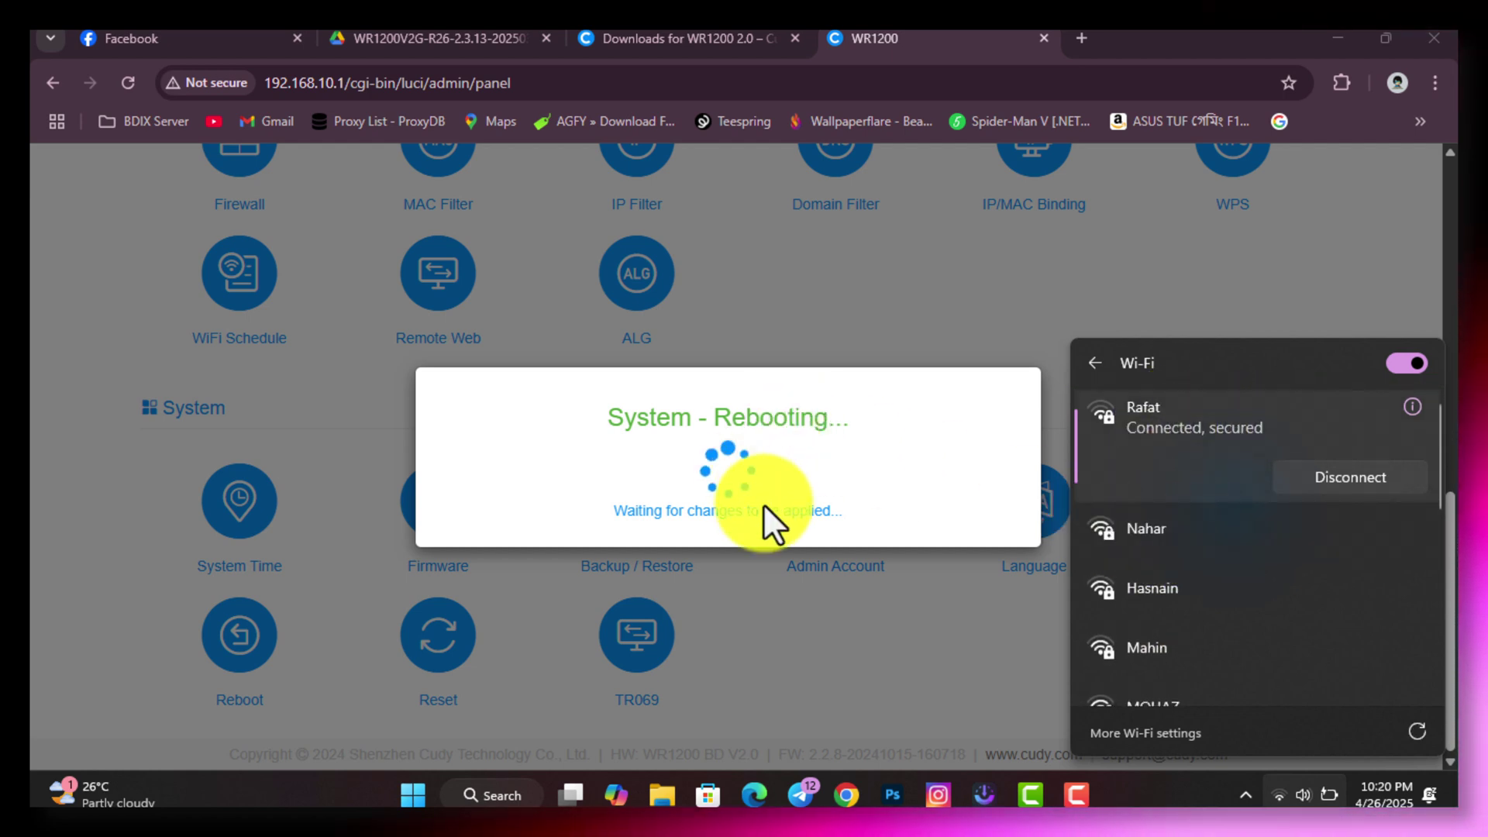
left_click(1144, 527)
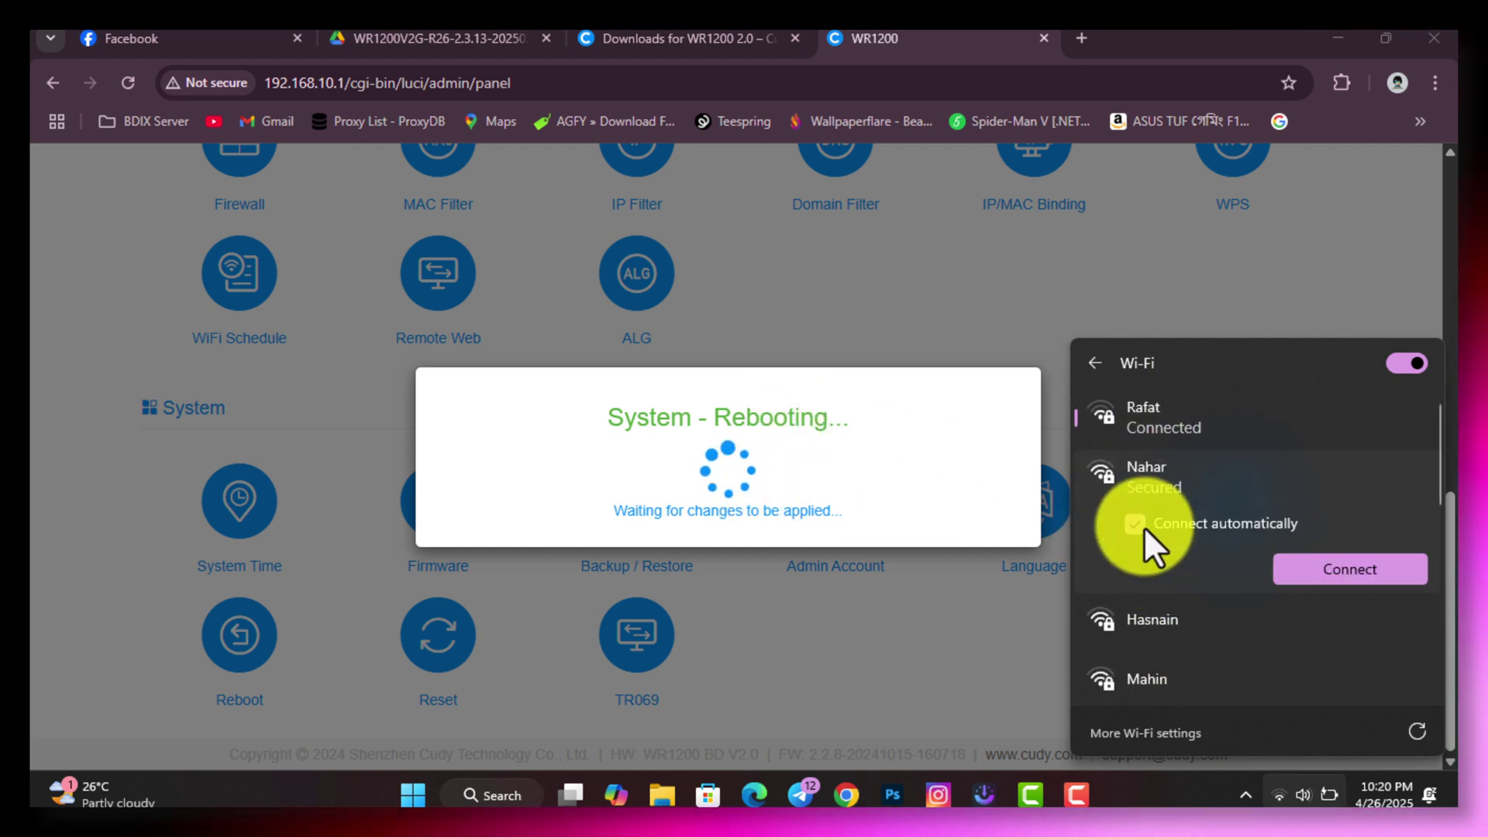
left_click(1343, 578)
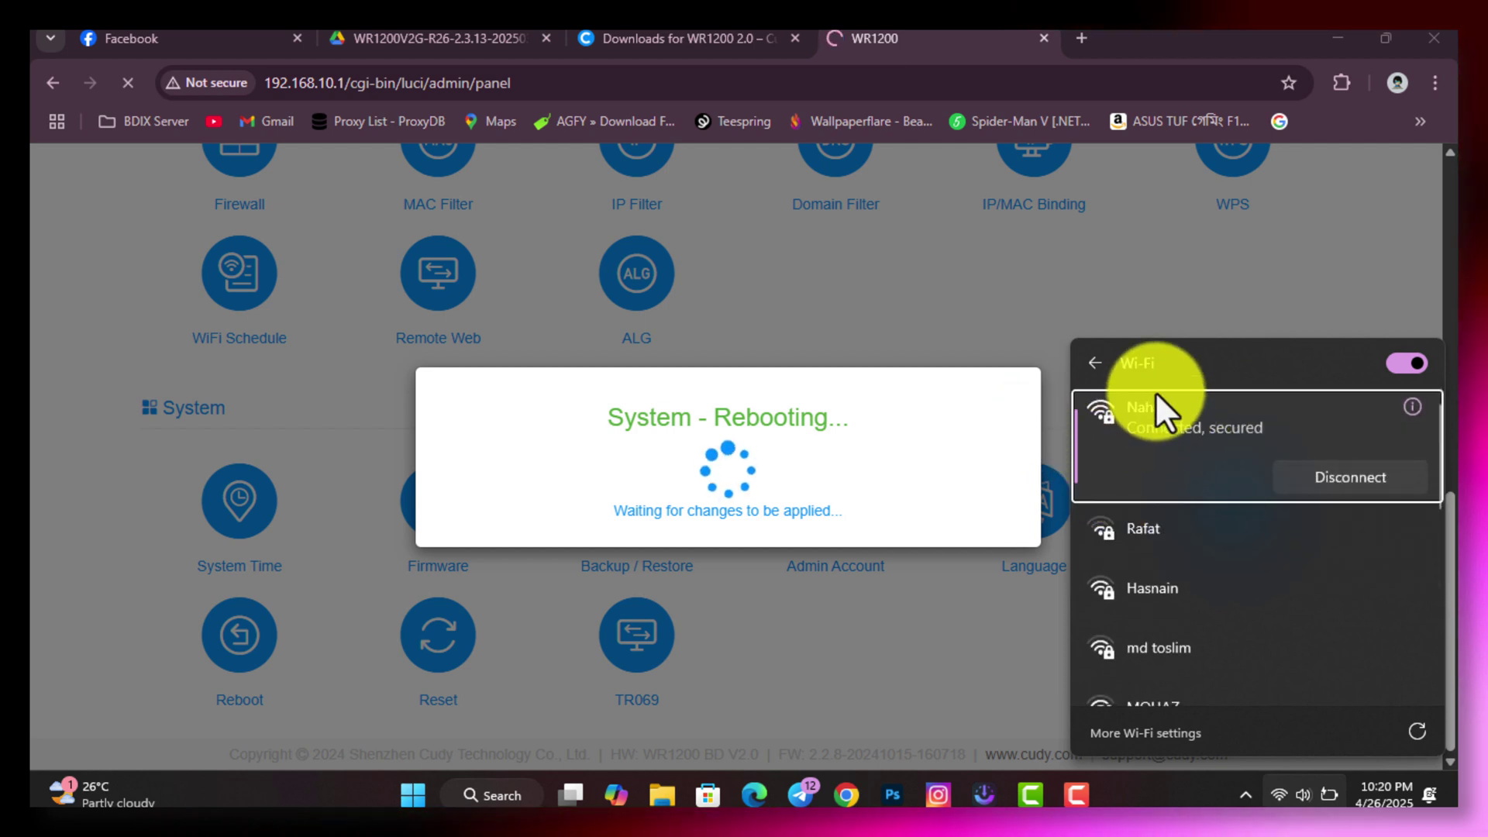
left_click(1170, 797)
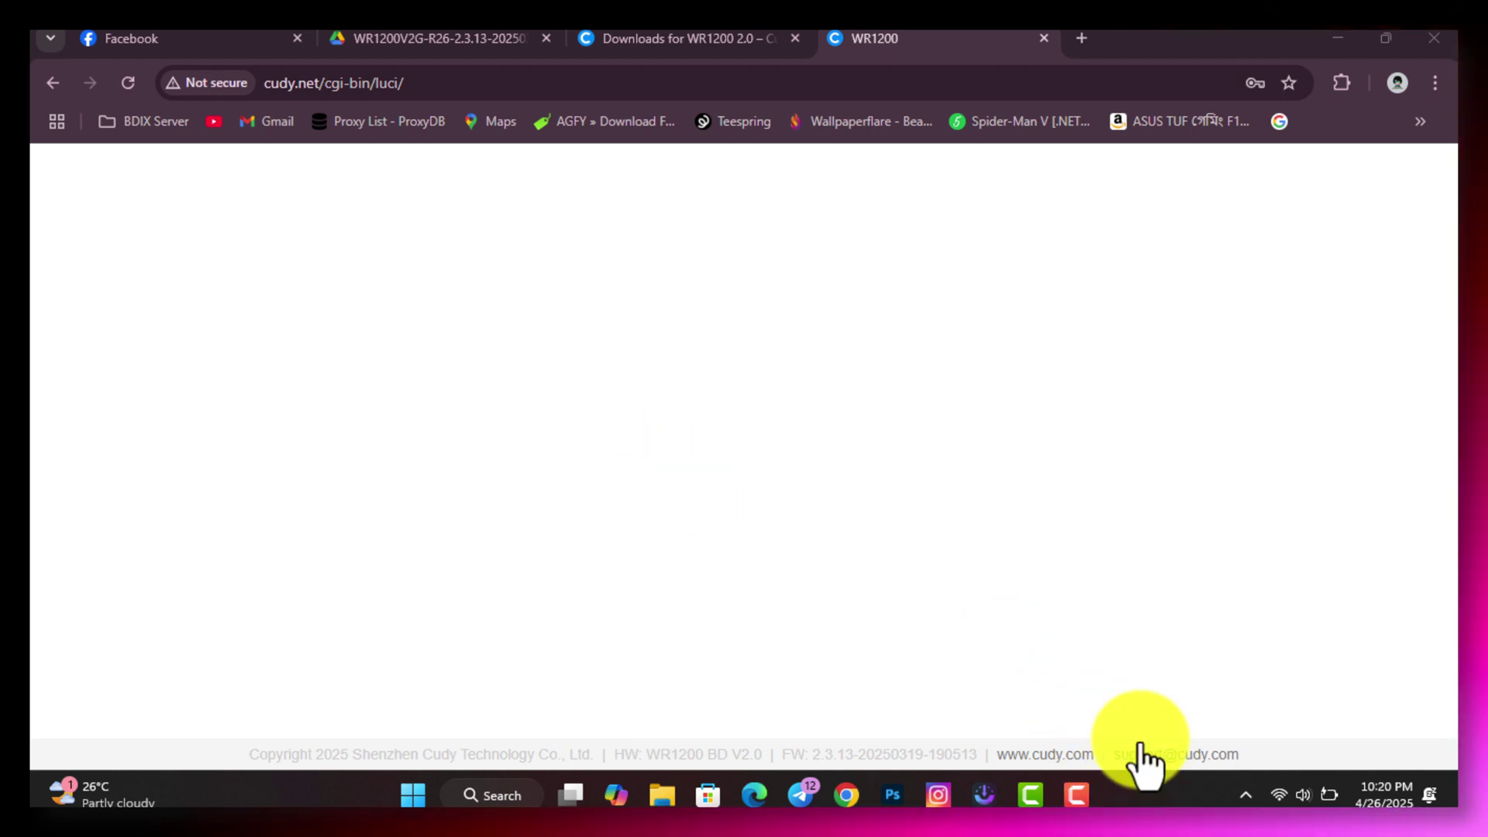
Open the router's admin page at 192.168.10.1 in a new browser tab and log in
left_click(128, 82)
left_click(1082, 38)
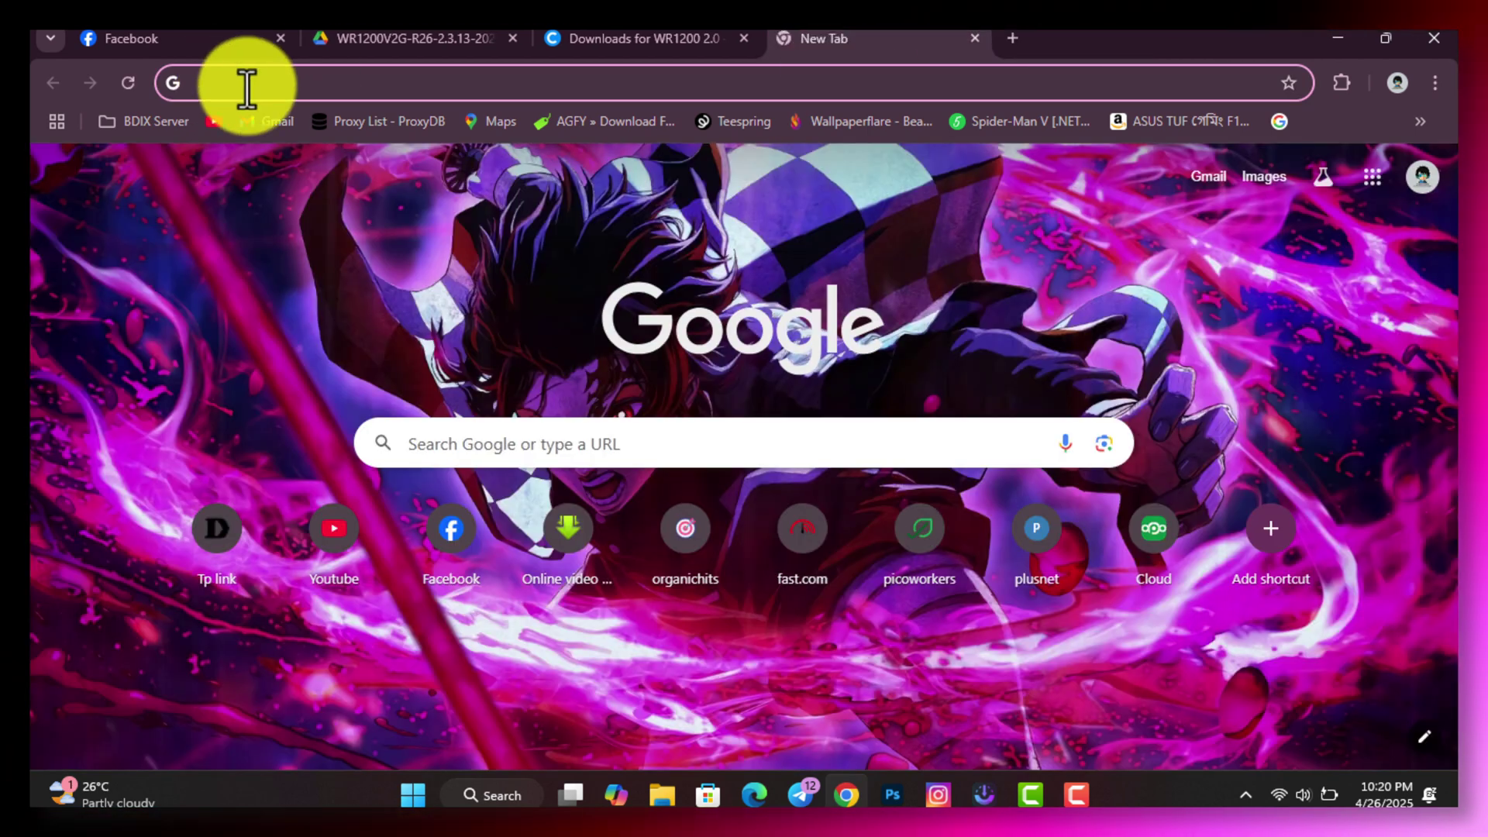
type("192.168.10.1")
key("Return")
left_click(732, 571)
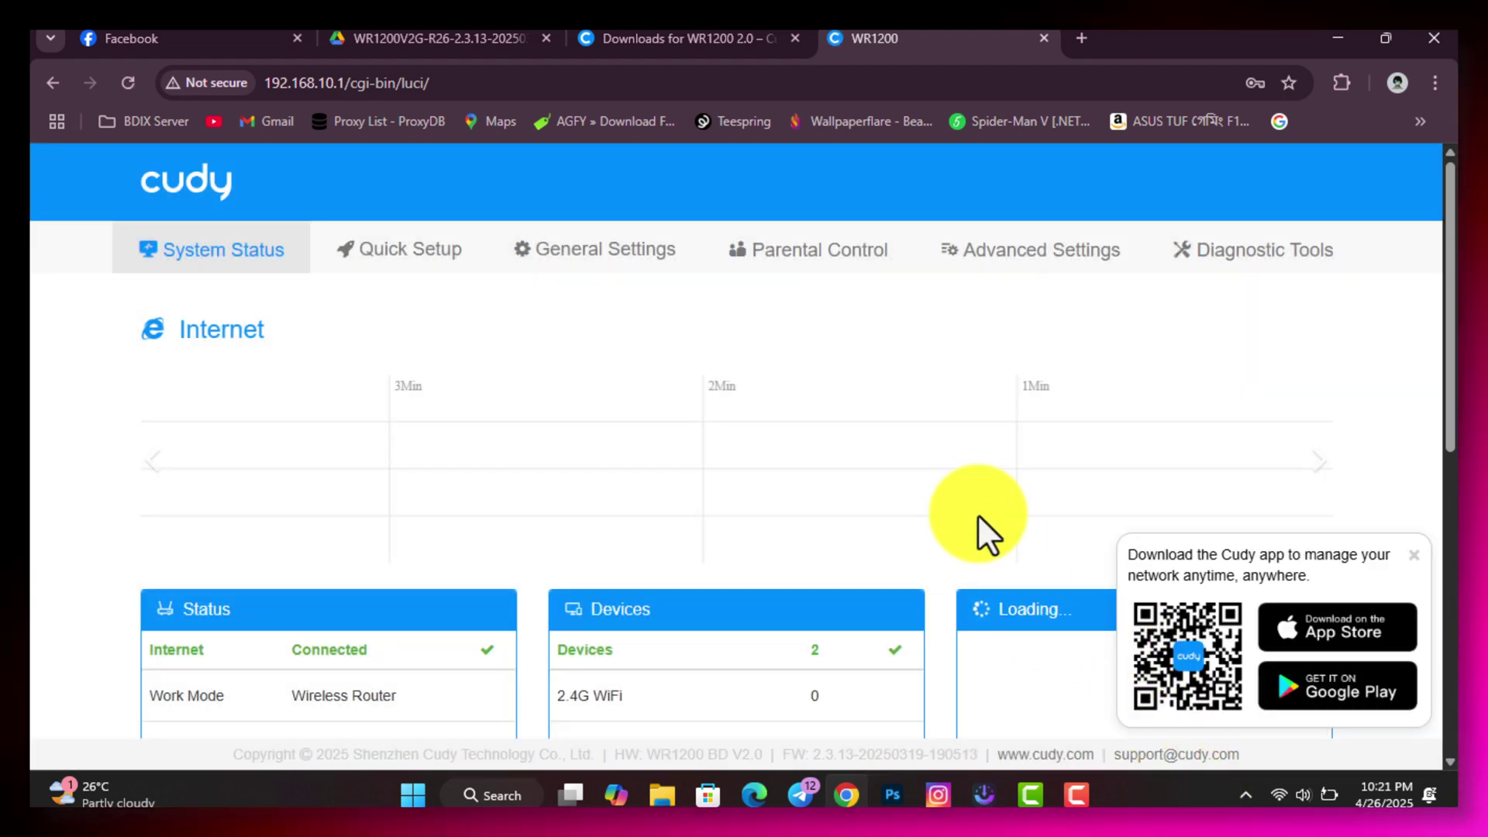
Examine the System Status overview and highlight the firmware version in the page footer
scroll(934, 589, "down", 3)
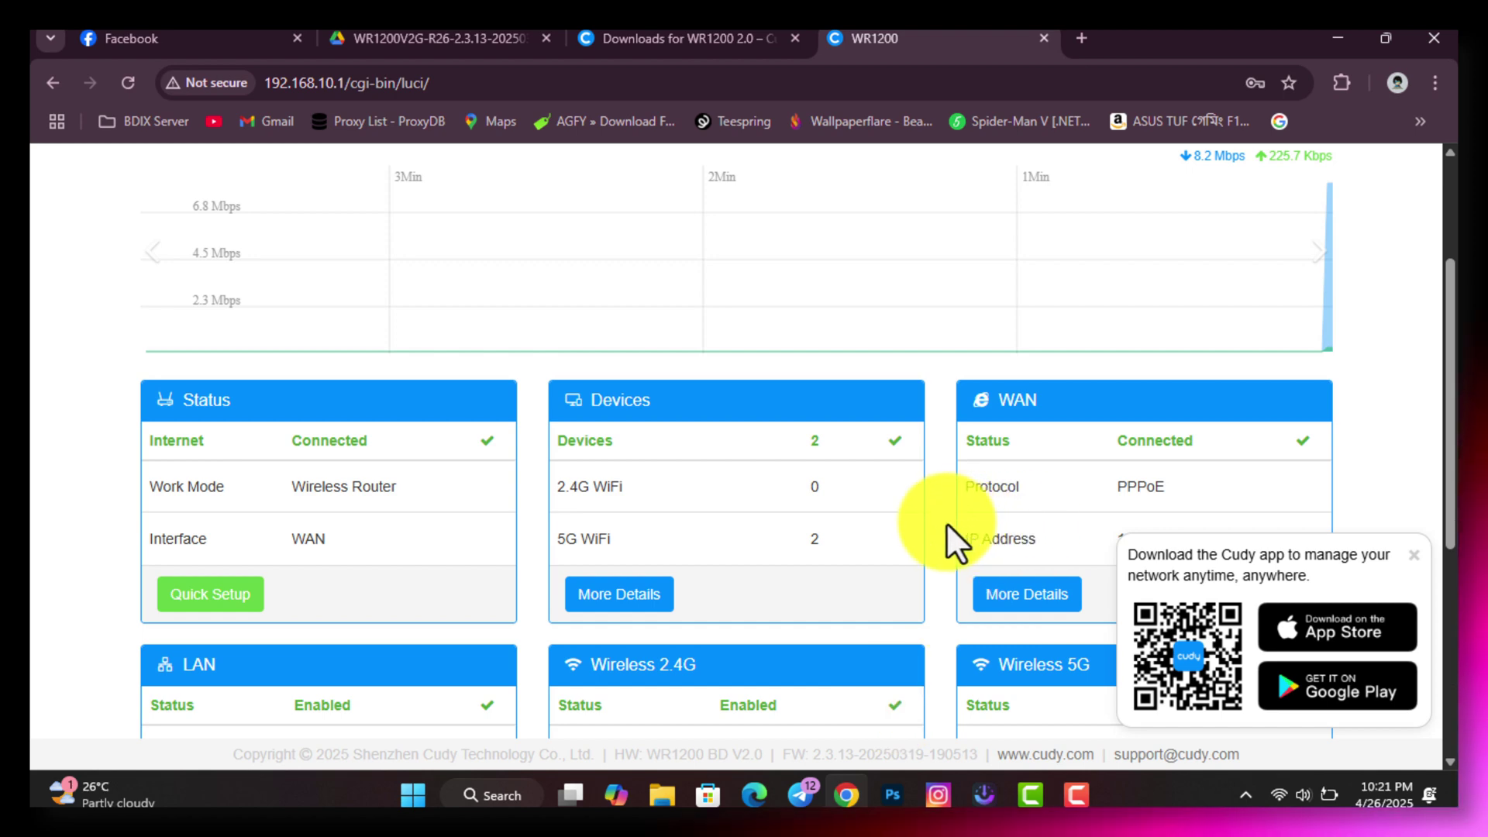
scroll(947, 527, "down", 5)
scroll(890, 484, "up", 5)
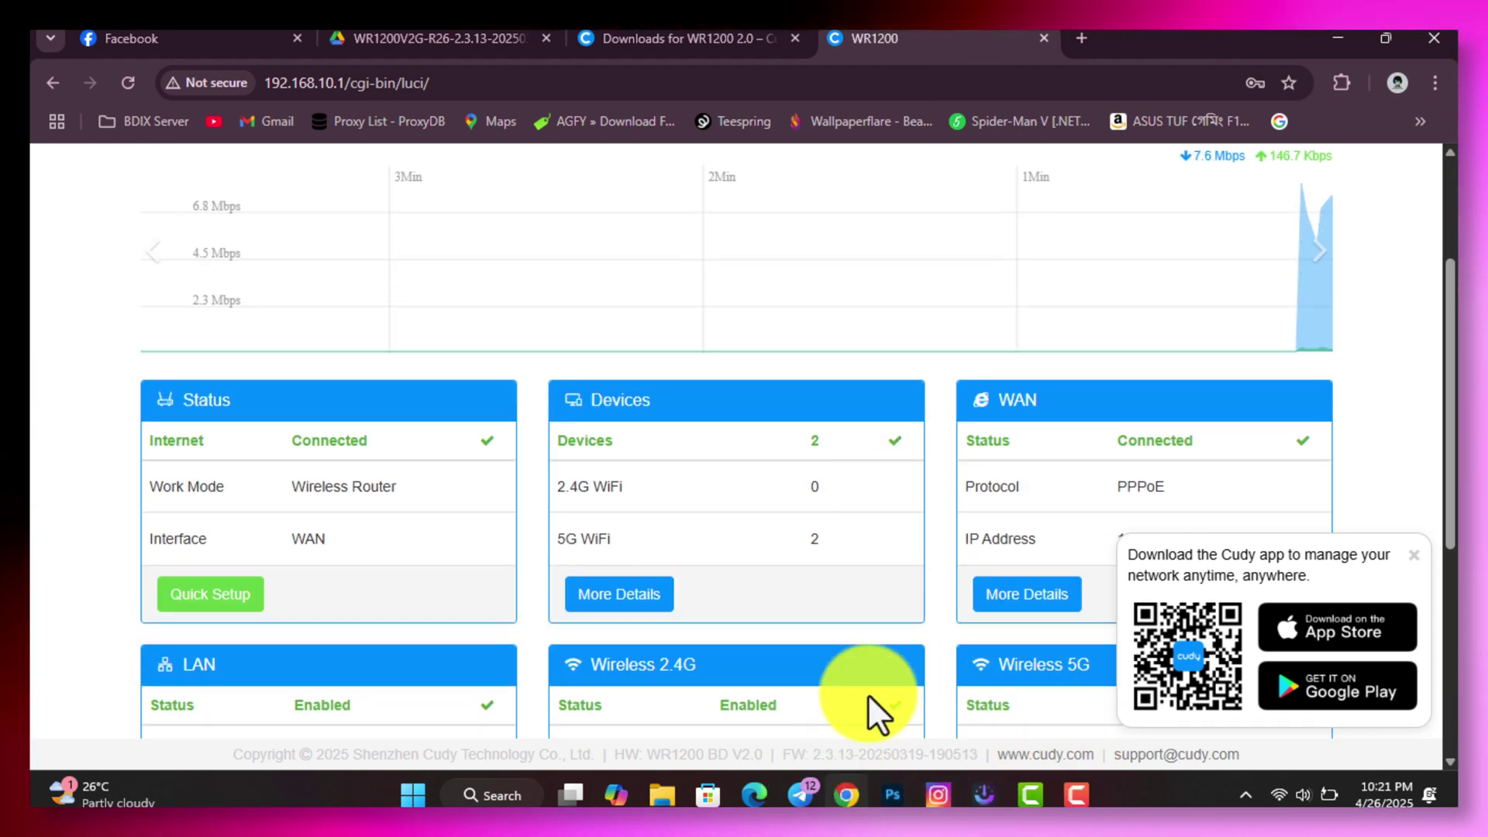
scroll(953, 583, "up", 3)
scroll(953, 584, "down", 5)
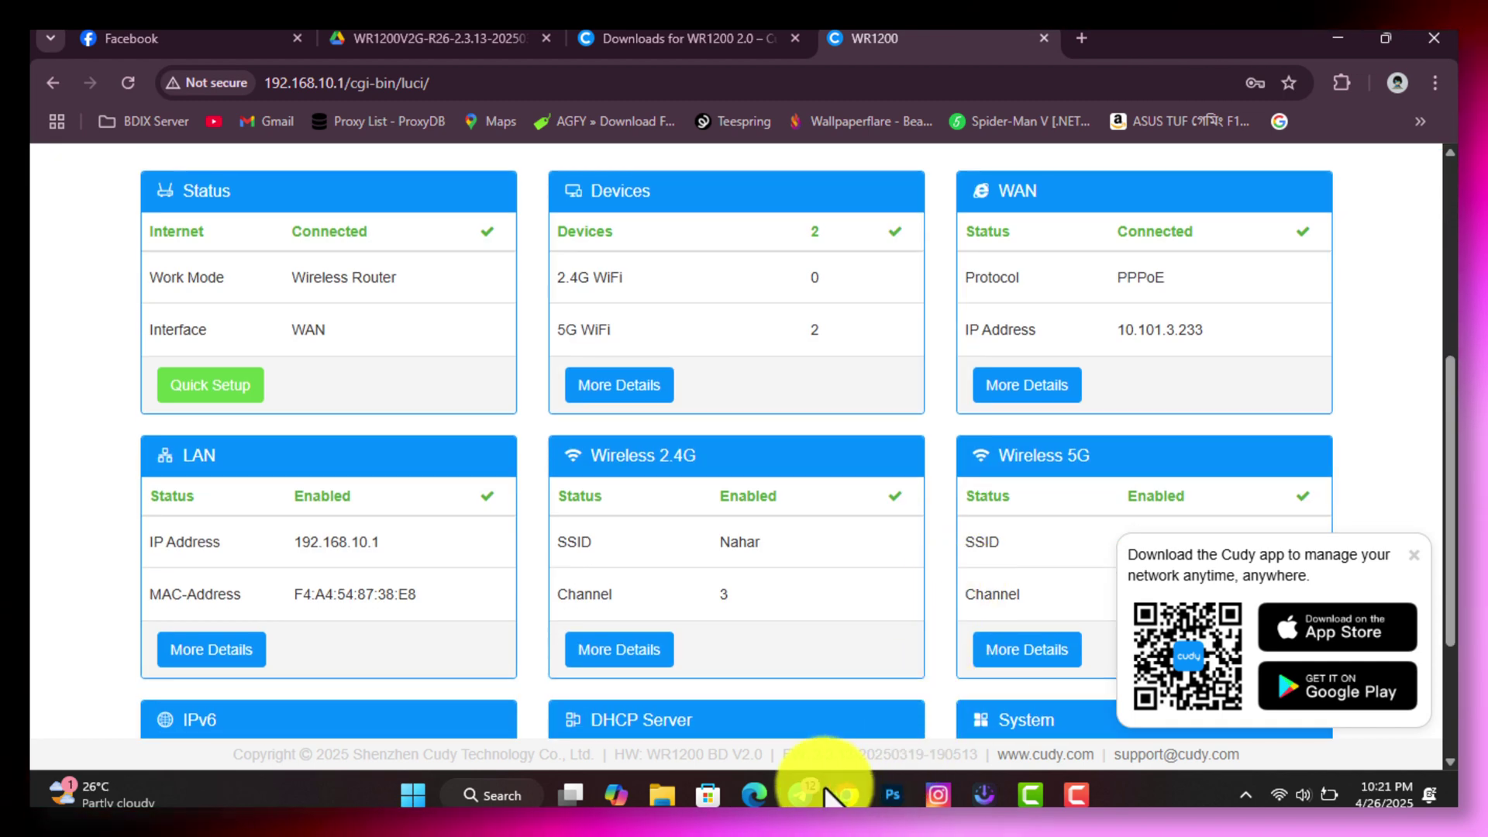
left_click_drag(790, 756, 987, 756)
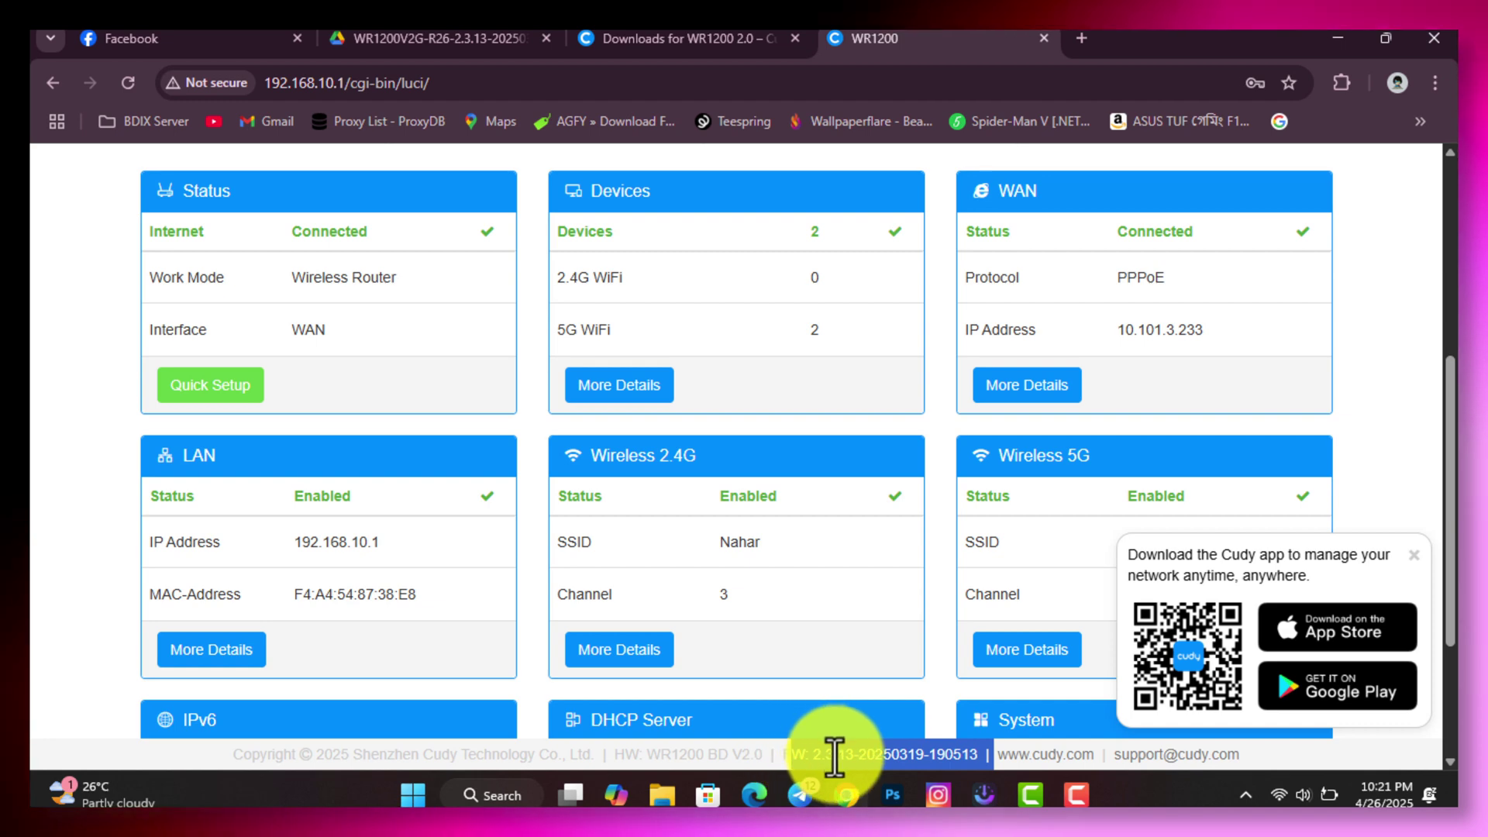
Check the version and release notes in the Cudy Bangladesh firmware post on Facebook, then return to the router's admin page
left_click(224, 35)
scroll(858, 504, "down", 6)
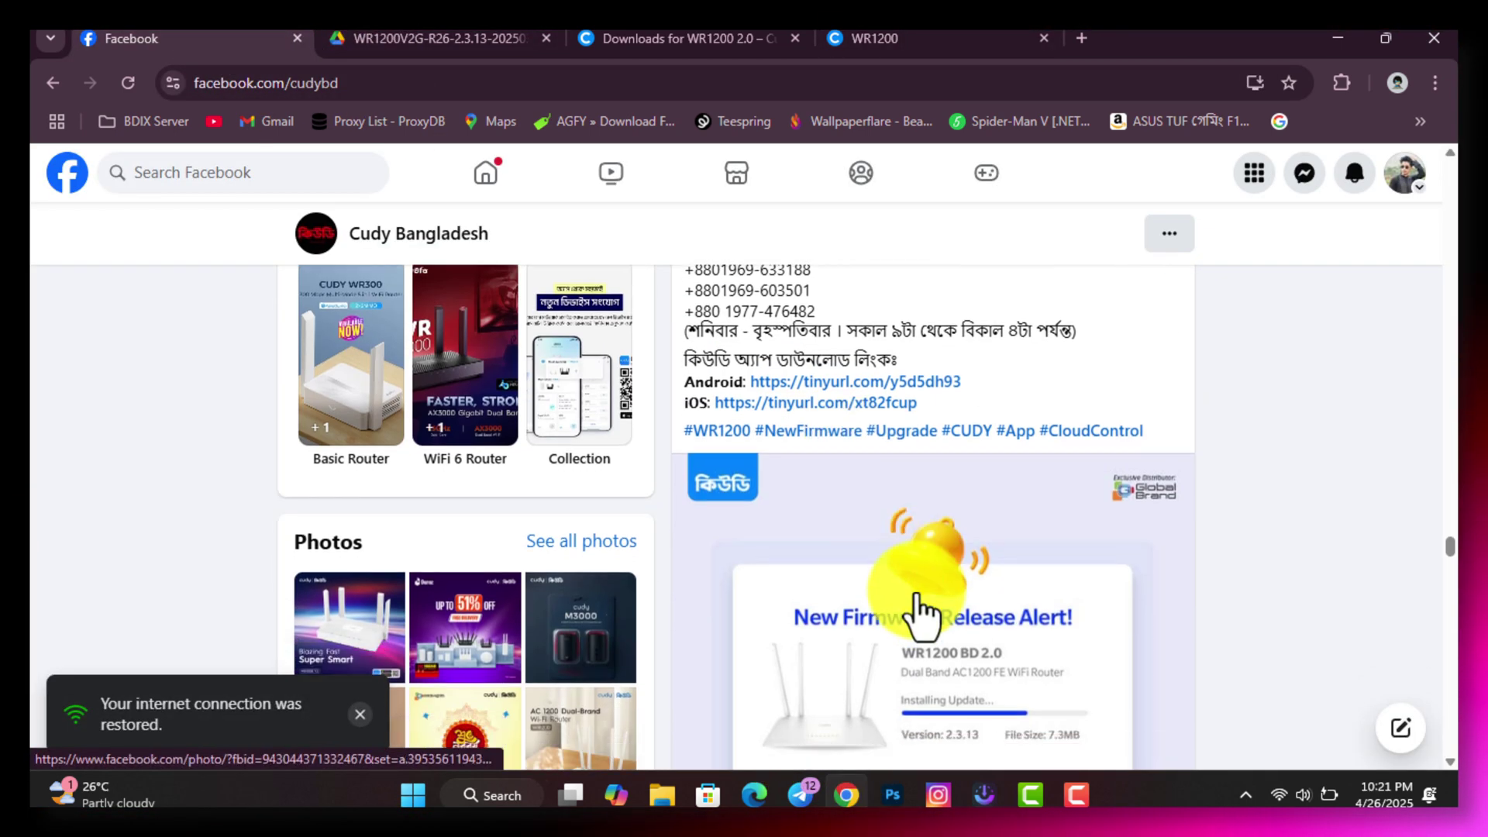
scroll(919, 566, "down", 2)
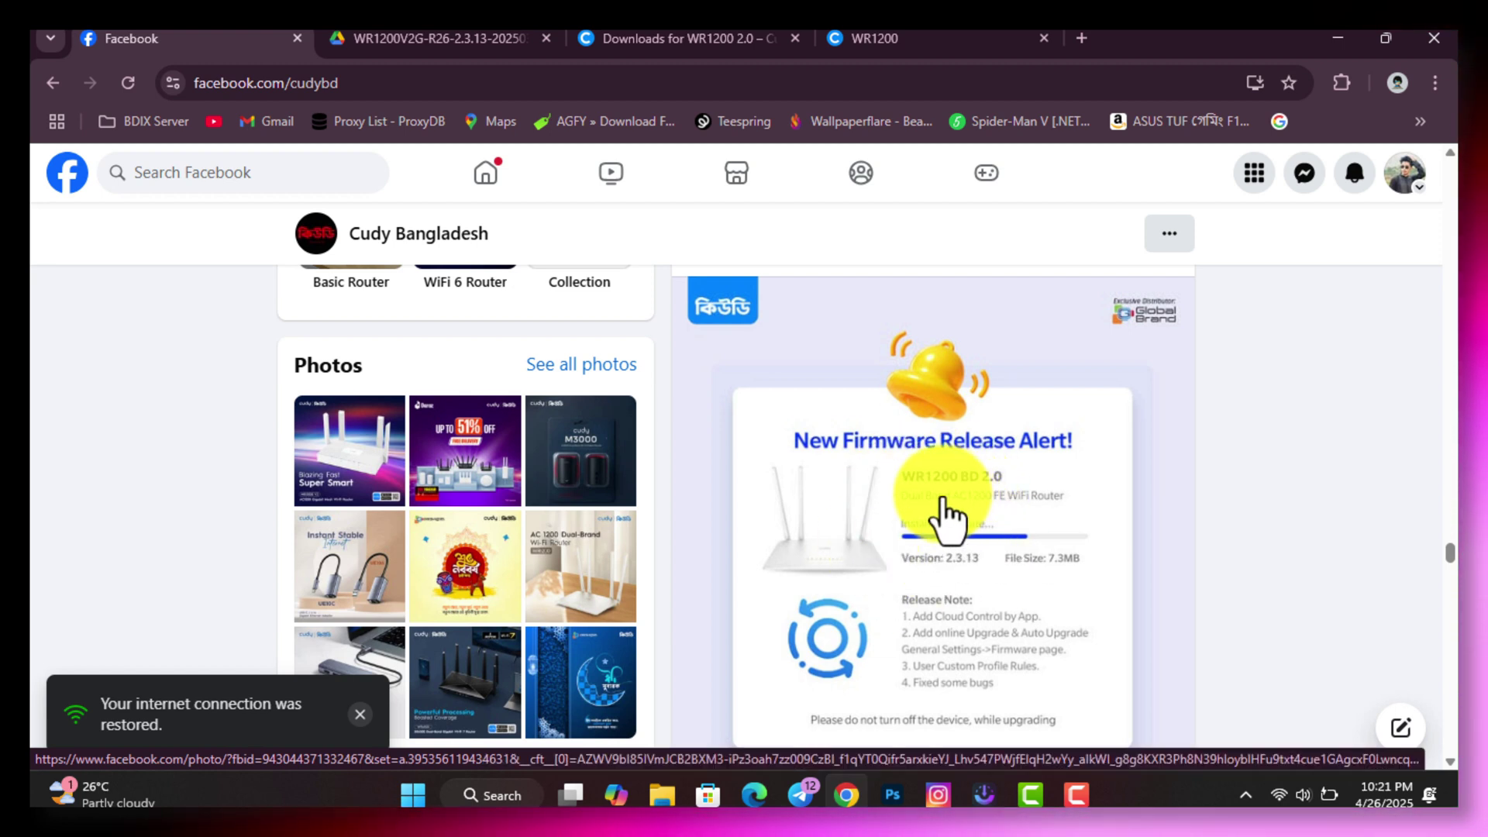
left_click(627, 39)
left_click(856, 40)
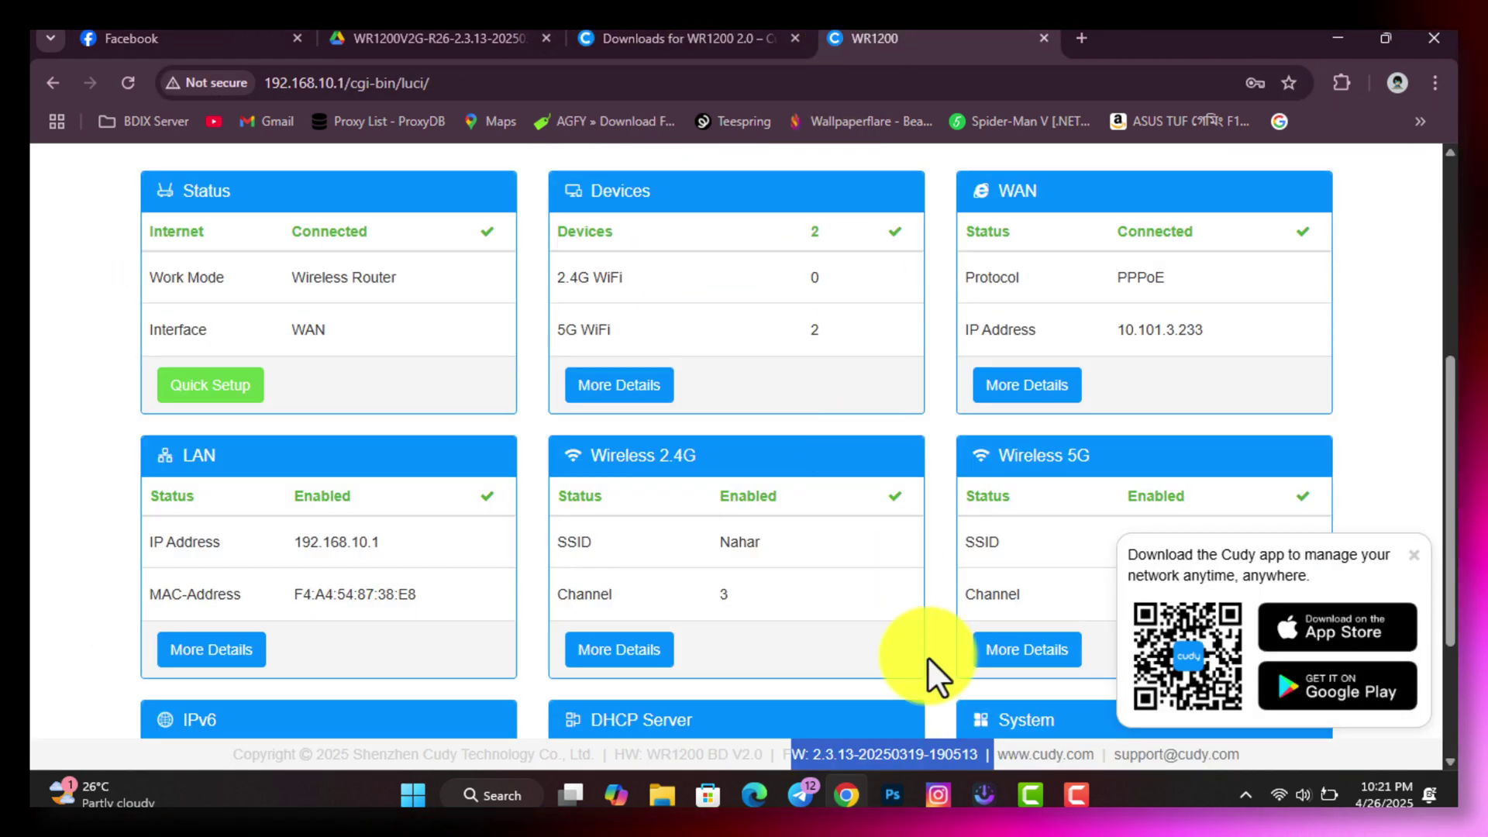
Review the Internet traffic graph and the WAN, LAN and wireless status cards on the router's overview
scroll(951, 631, "down", 3)
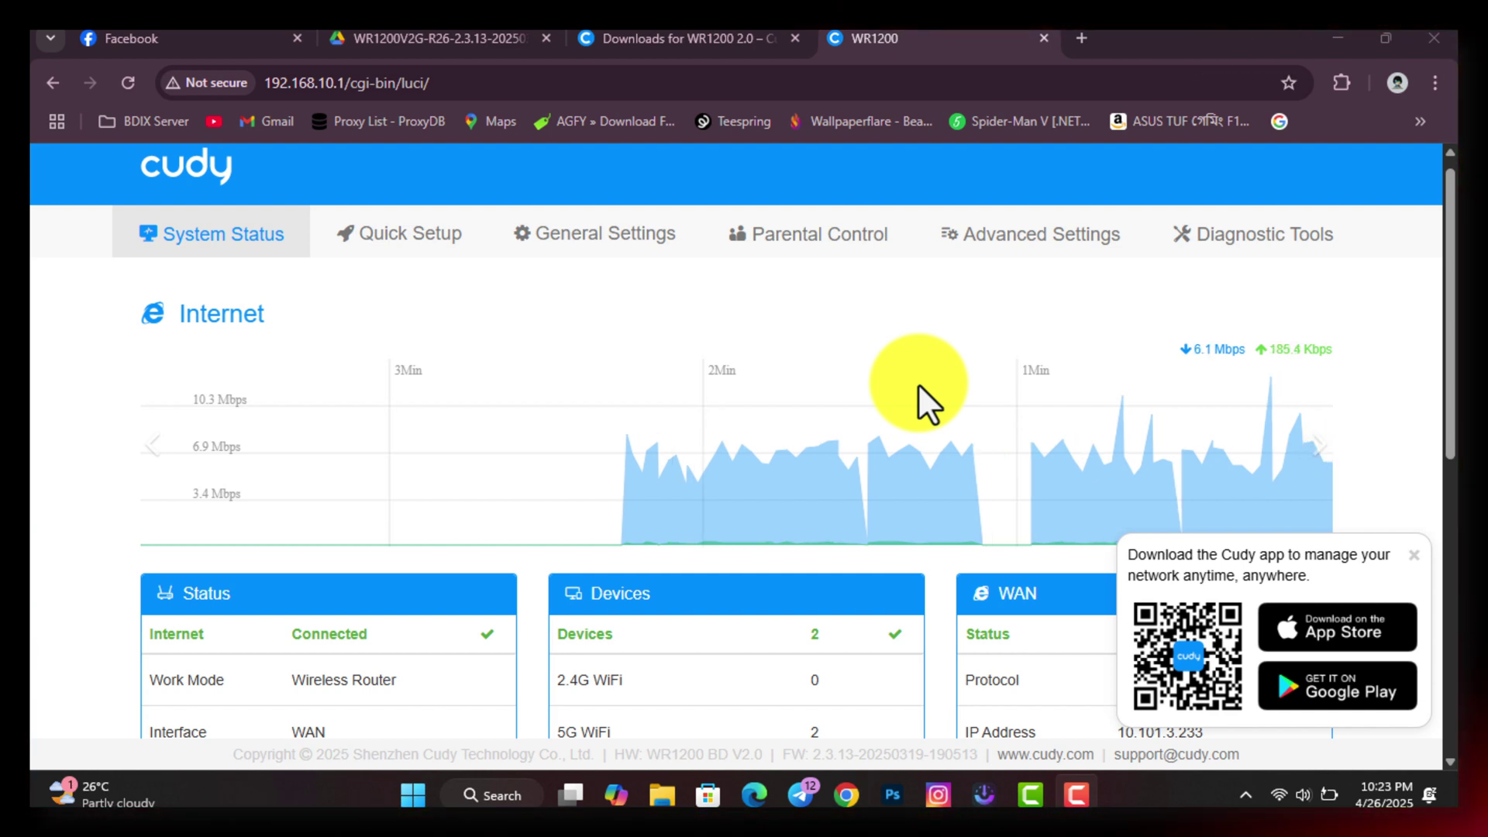
scroll(885, 569, "down", 4)
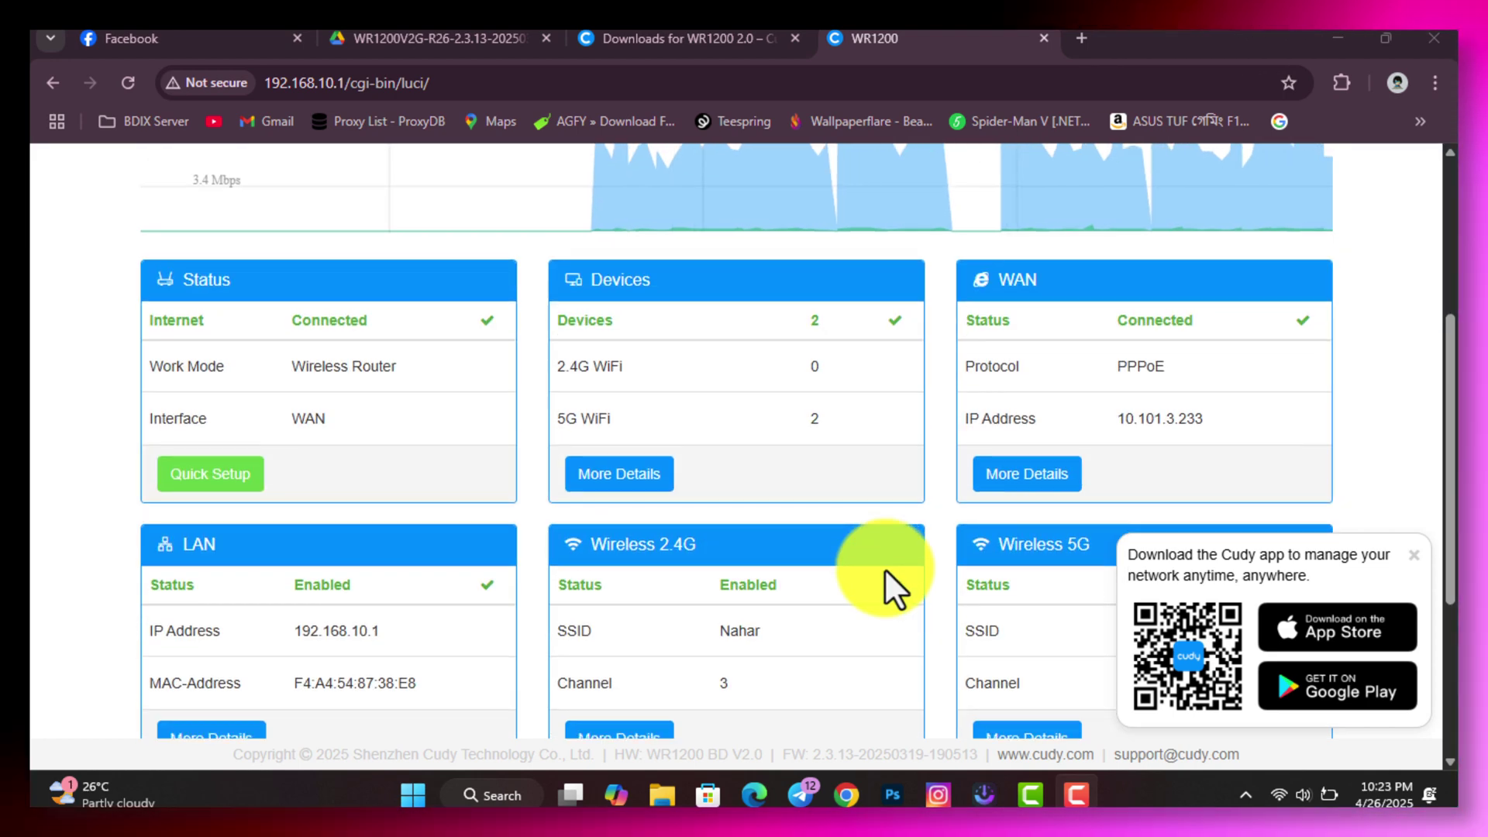
scroll(1037, 575, "up", 4)
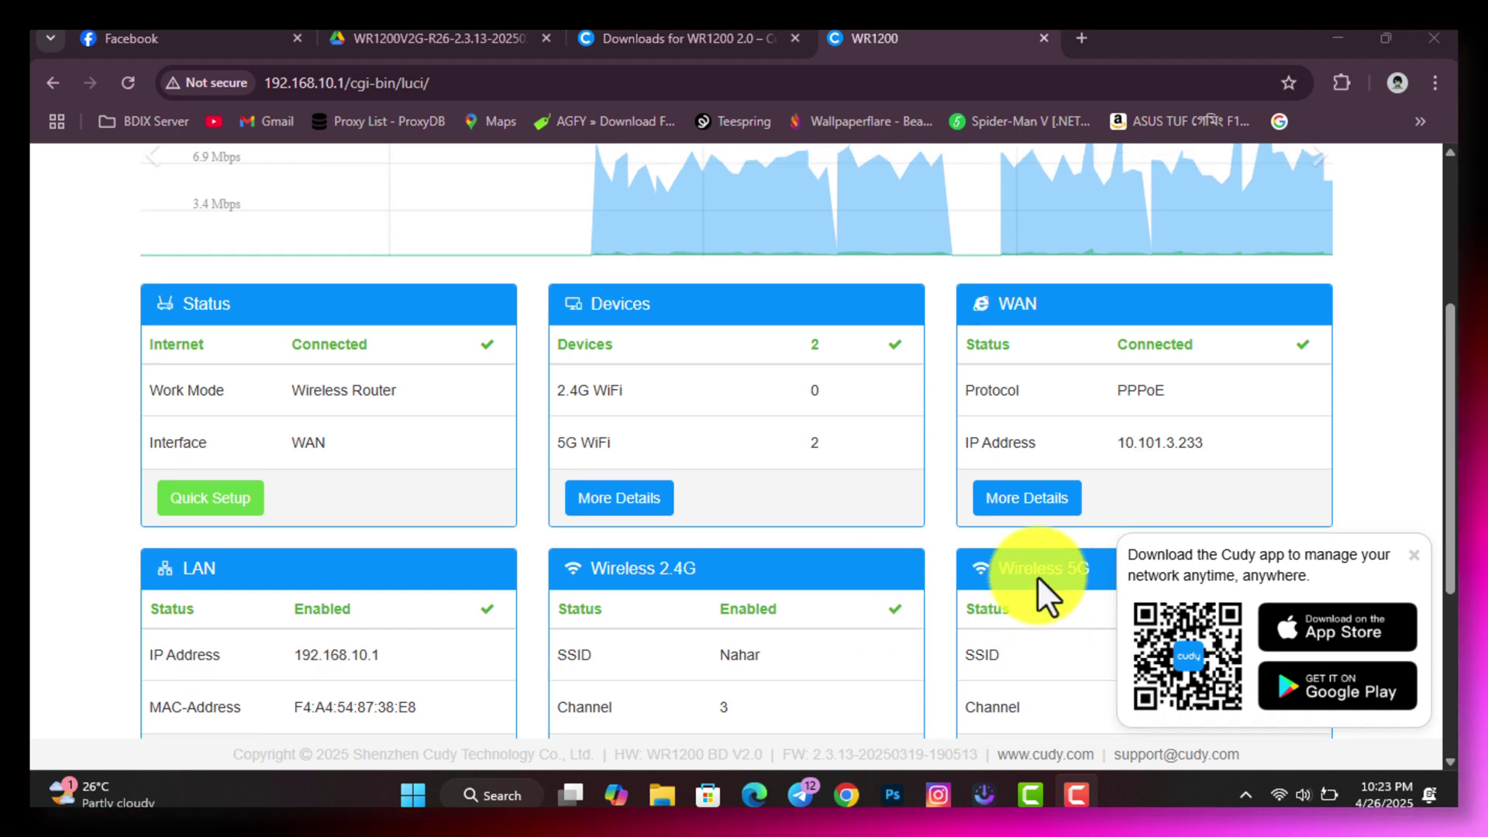